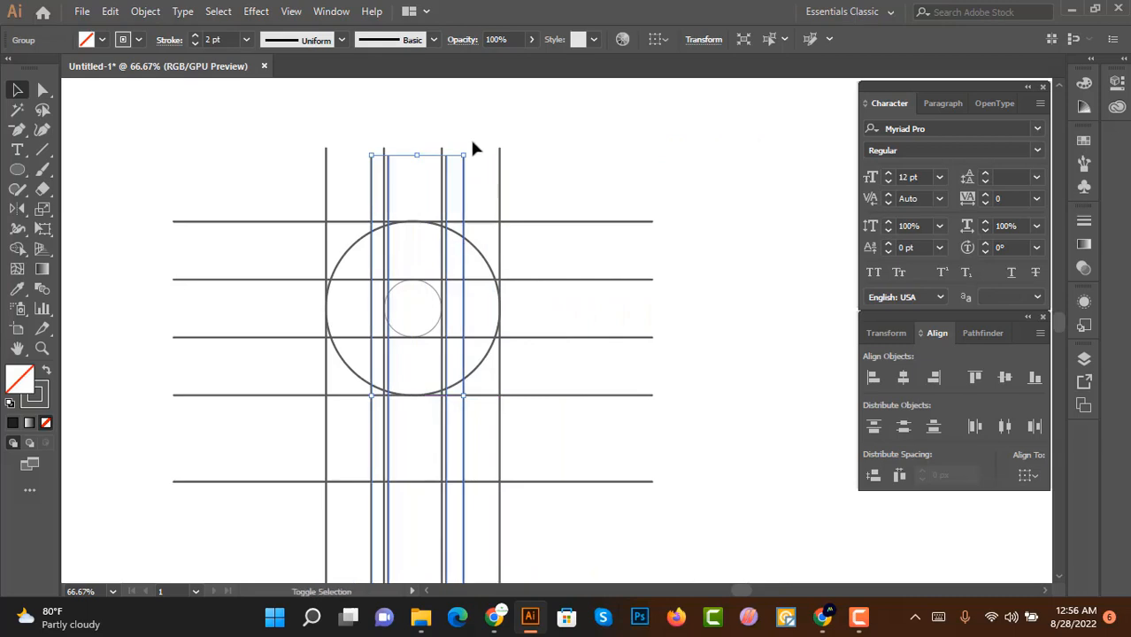
Step: Rotate the selected group of vertical lines 45° so they run diagonally across the circle grid
left_click_drag(467, 147, 391, 245)
scroll(396, 343, "up", 2)
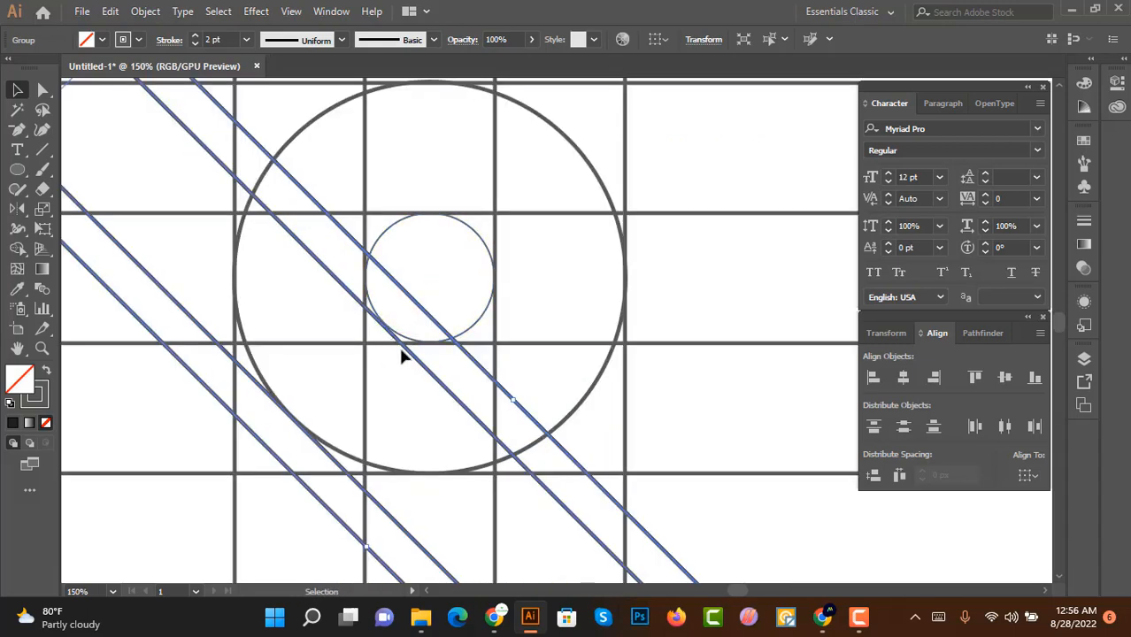
scroll(408, 354, "up", 2)
left_click_drag(406, 352, 413, 352)
scroll(413, 351, "down", 3)
scroll(479, 328, "down", 1)
scroll(677, 417, "down", 1)
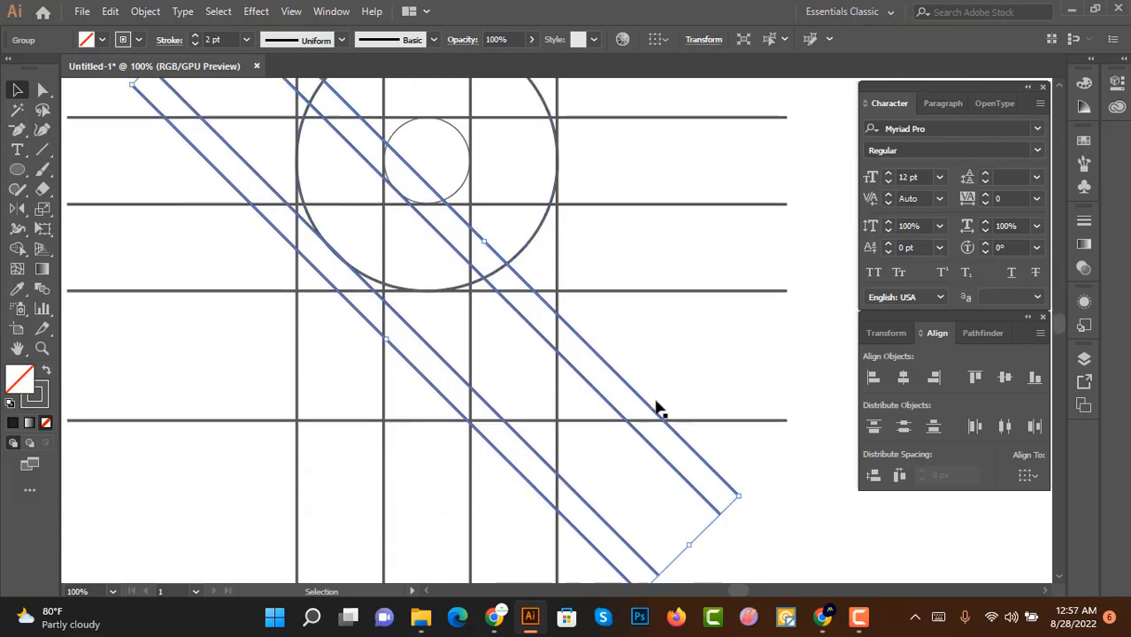
scroll(656, 409, "down", 1)
scroll(662, 387, "down", 1)
left_click(659, 391)
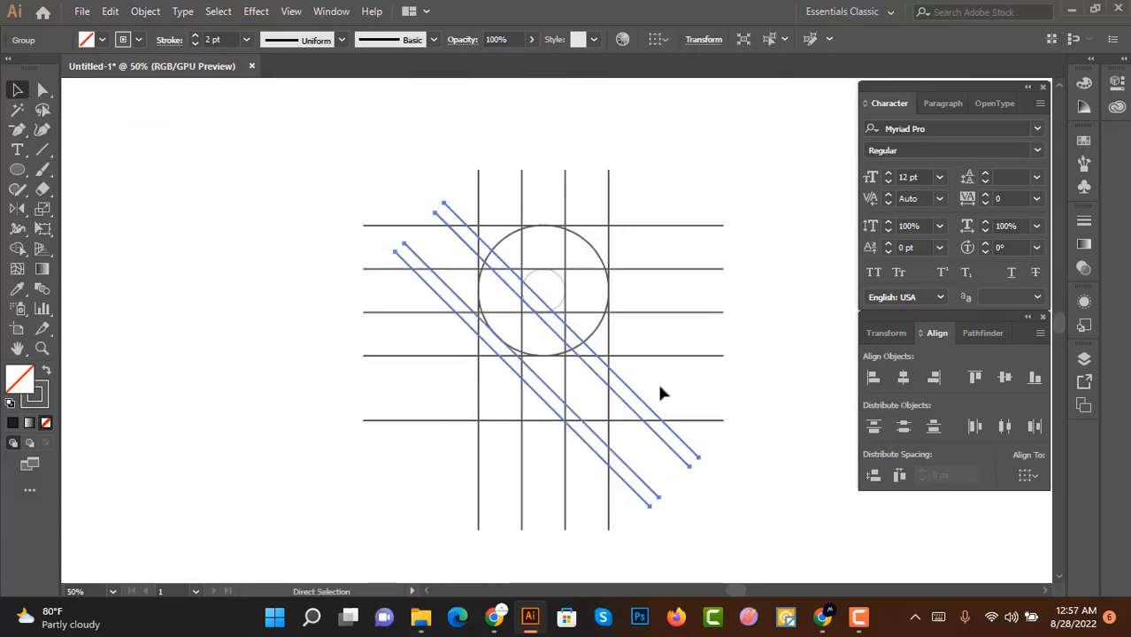
Step: Add a second set of diagonal lines crossing the first ones at the opposite angle
left_click(507, 254)
left_click_drag(447, 196, 667, 256)
scroll(575, 303, "up", 4)
left_click_drag(562, 297, 561, 289)
scroll(574, 297, "down", 3)
left_click(716, 332)
scroll(717, 334, "down", 1)
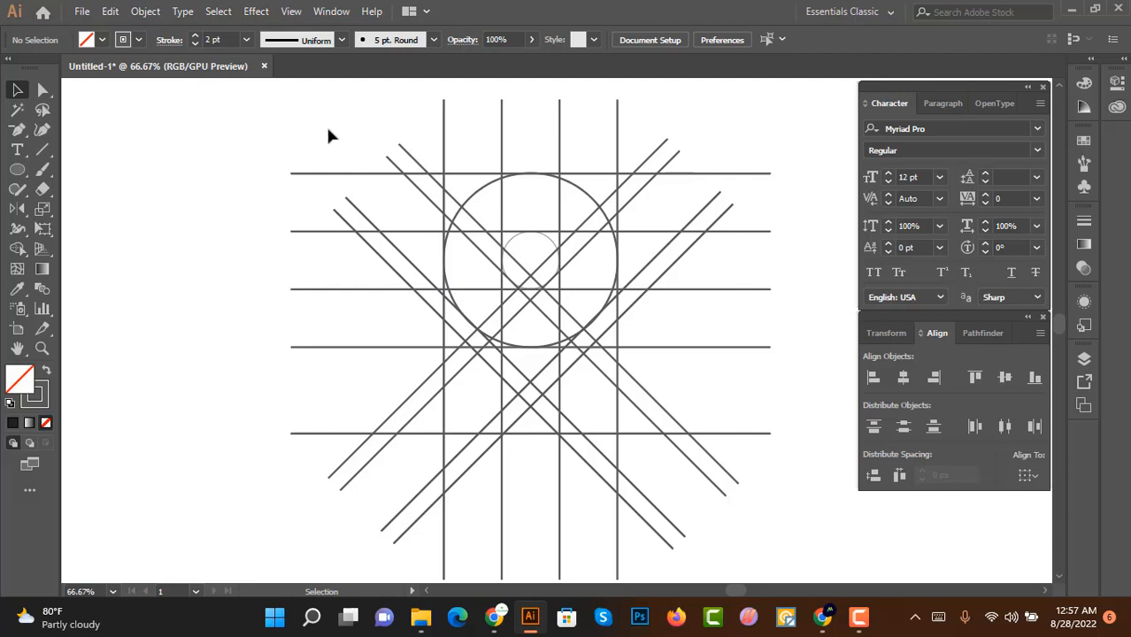
left_click_drag(327, 130, 422, 165)
scroll(591, 216, "up", 2)
scroll(582, 232, "down", 2)
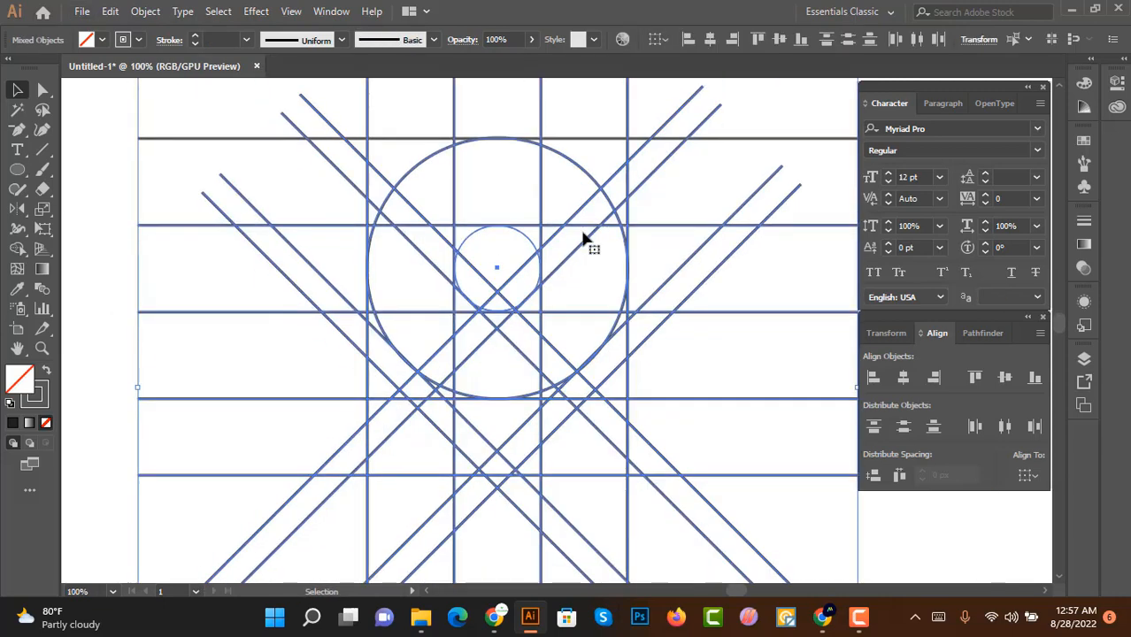
scroll(698, 419, "down", 3)
left_click(716, 409)
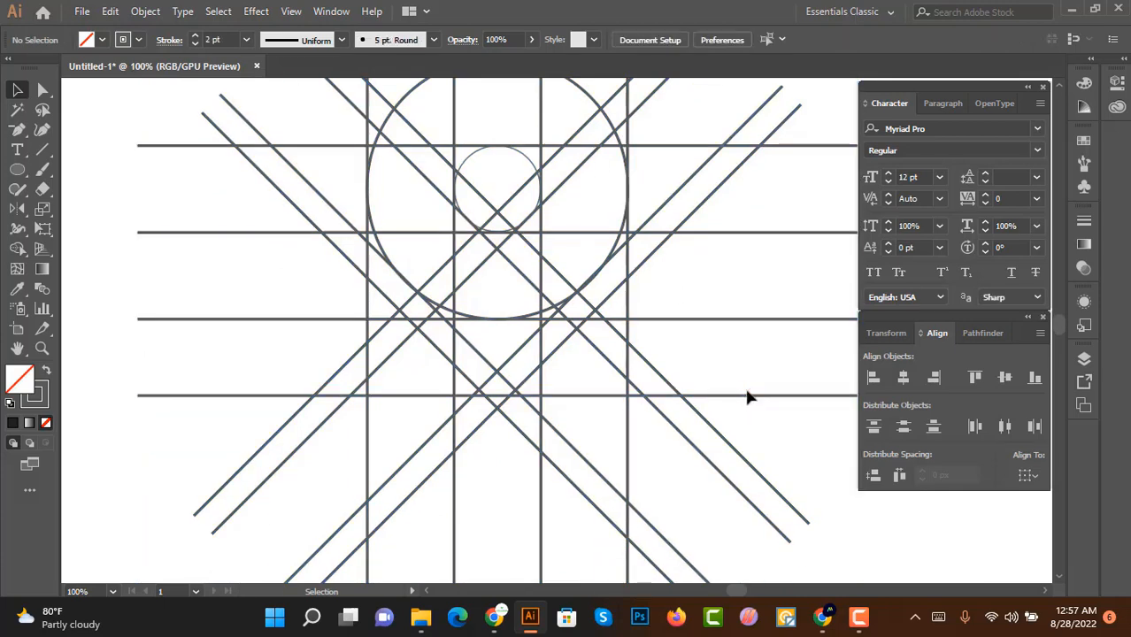
left_click_drag(748, 400, 747, 411)
left_click(746, 369)
scroll(649, 376, "down", 1)
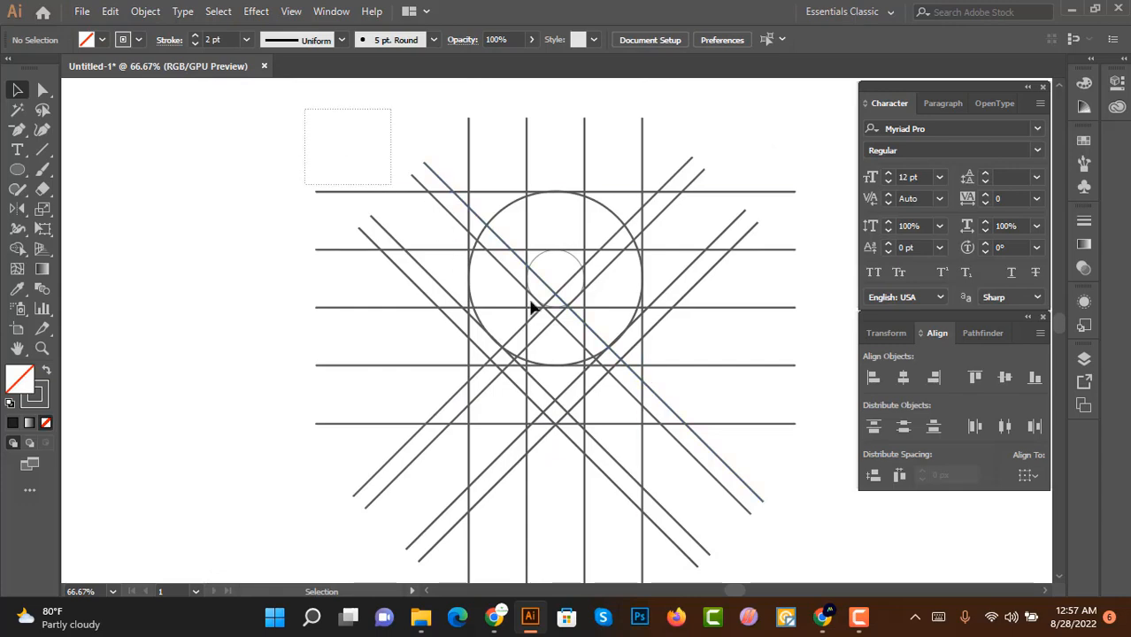
Step: Select all the grid objects and use the Shape Builder to merge the regions forming the upper-left part of the letter shape
key("ctrl+a")
scroll(606, 354, "up", 2)
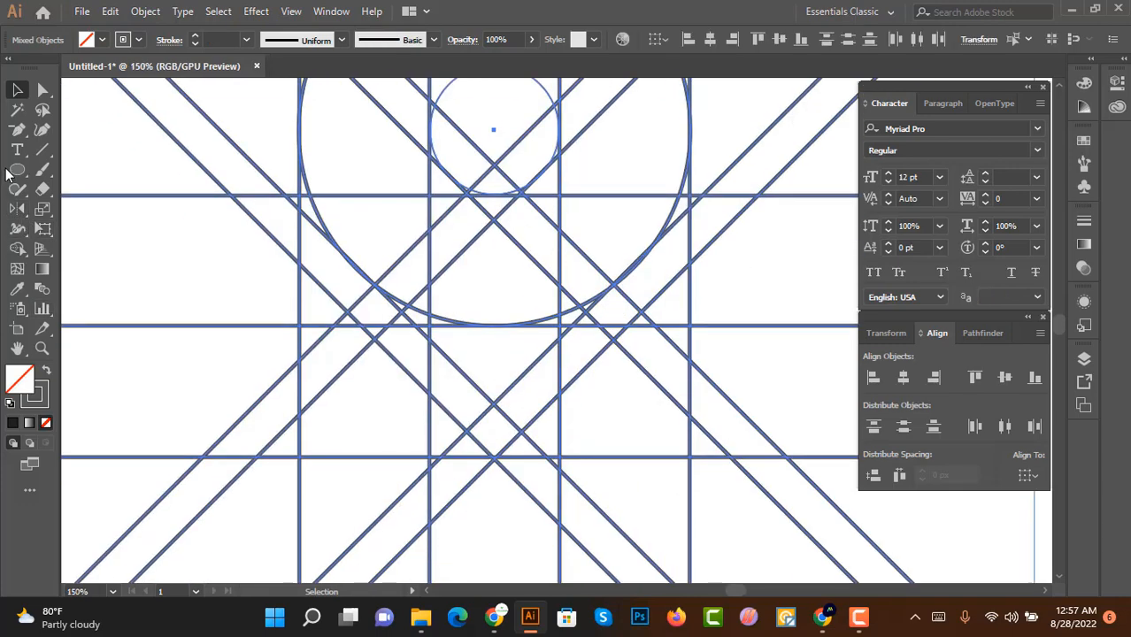
left_click(17, 248)
scroll(379, 260, "up", 3)
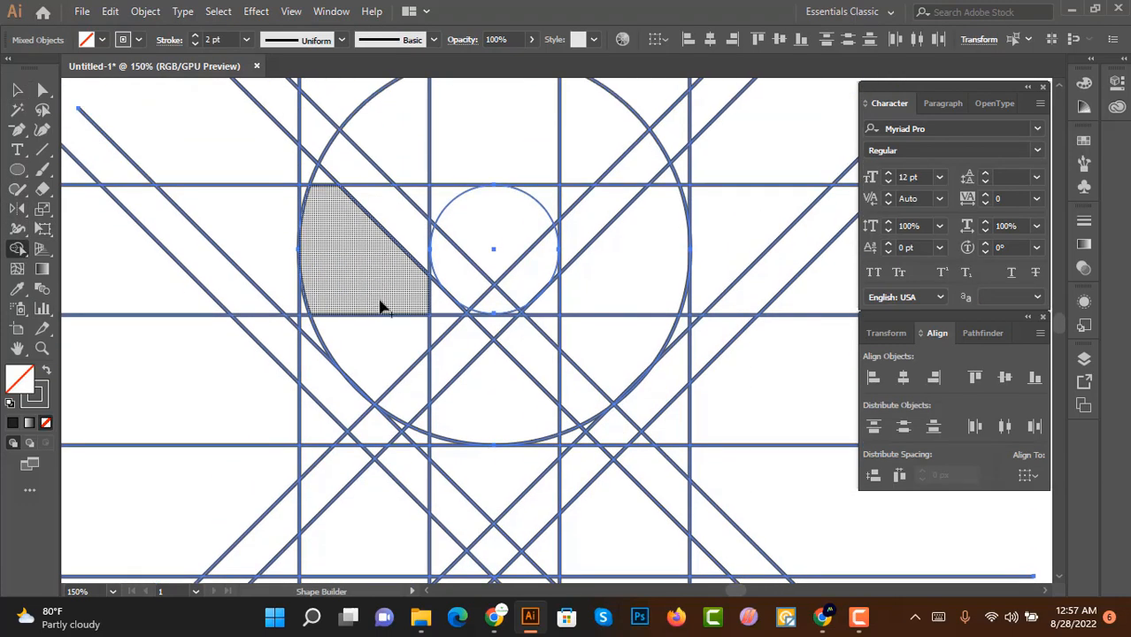
left_click_drag(341, 270, 522, 370)
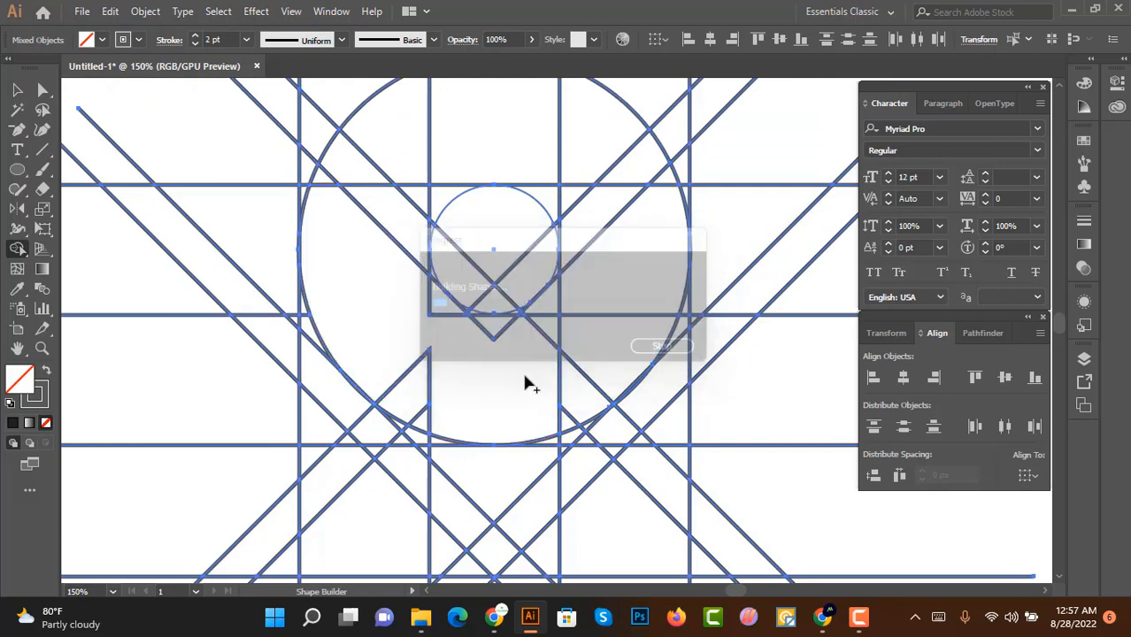
mouse_move(569, 427)
left_mouse_down()
mouse_move(424, 372)
mouse_move(395, 337)
mouse_move(405, 283)
mouse_move(425, 414)
mouse_move(436, 378)
mouse_move(382, 244)
mouse_move(328, 344)
left_mouse_up()
scroll(446, 404, "up", 3)
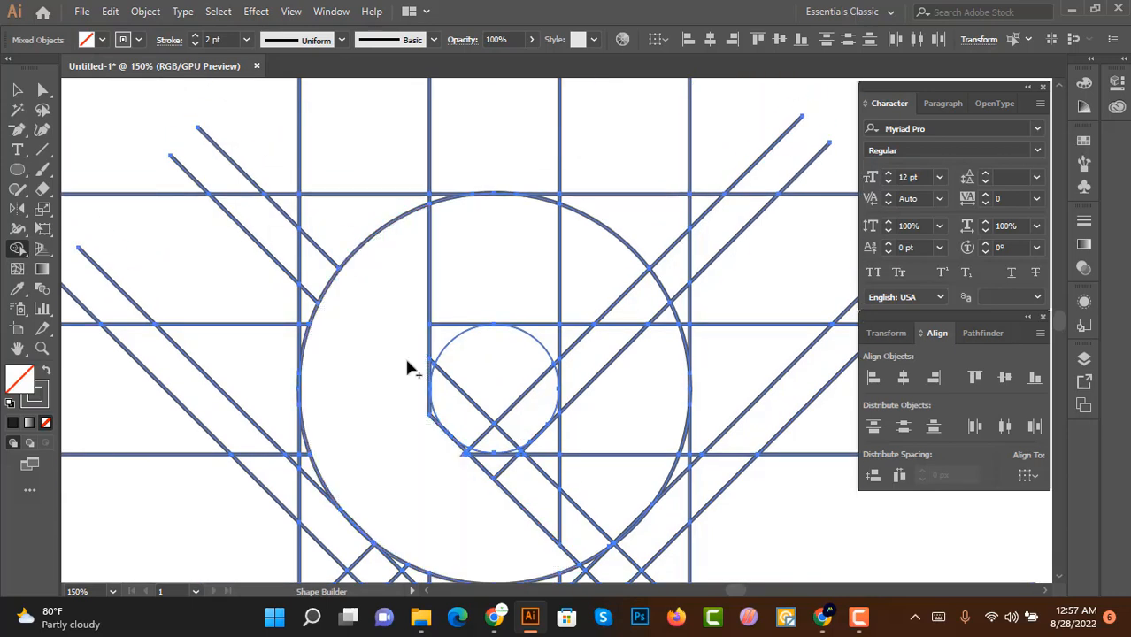
Step: Merge the regions around the small inner circle into the shape with the Shape Builder
scroll(432, 421, "up", 2)
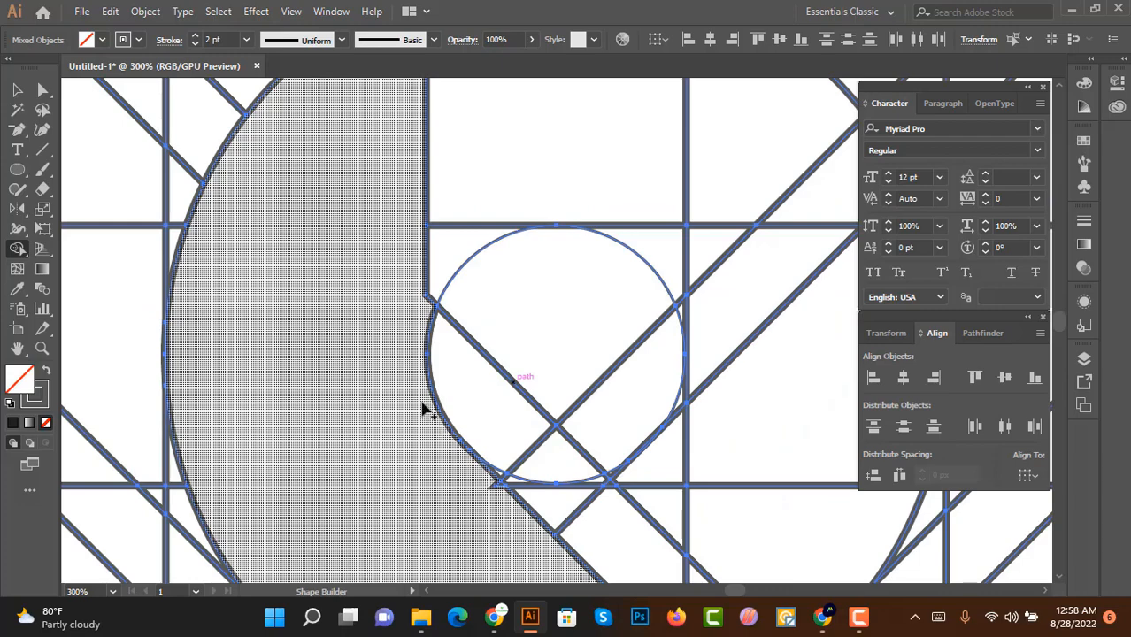
scroll(498, 460, "up", 3)
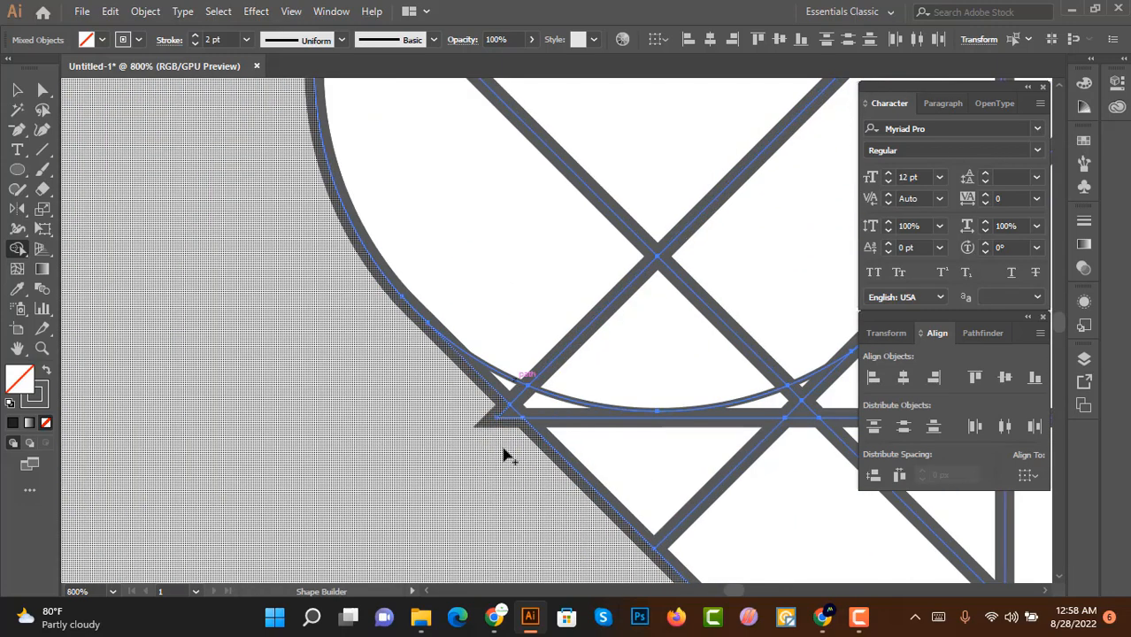
scroll(505, 455, "down", 3)
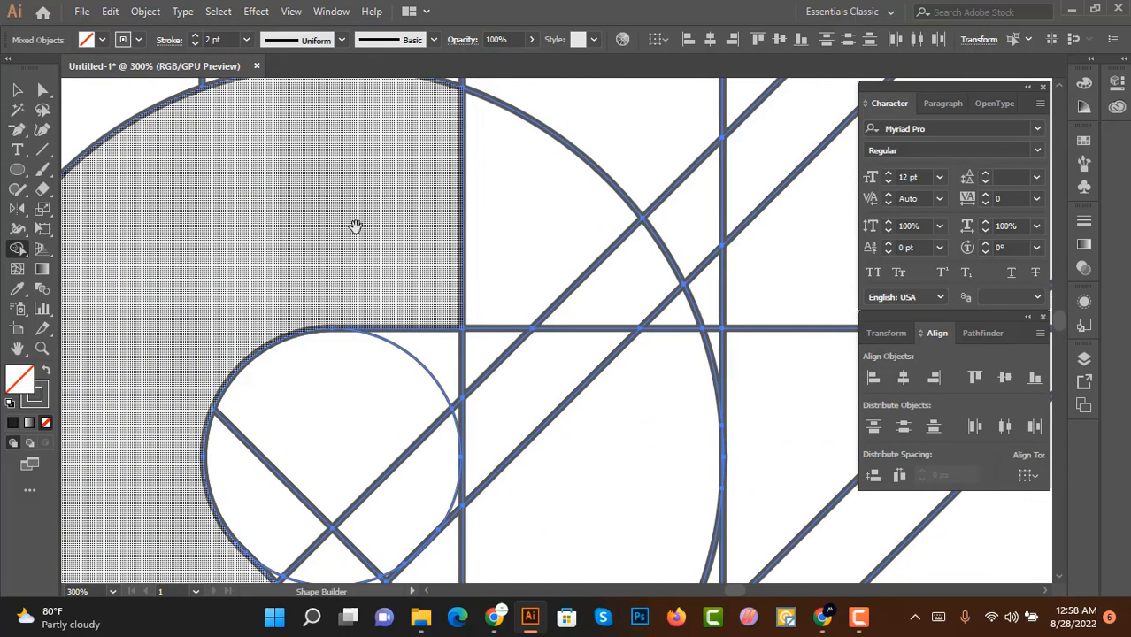
scroll(469, 403, "down", 1)
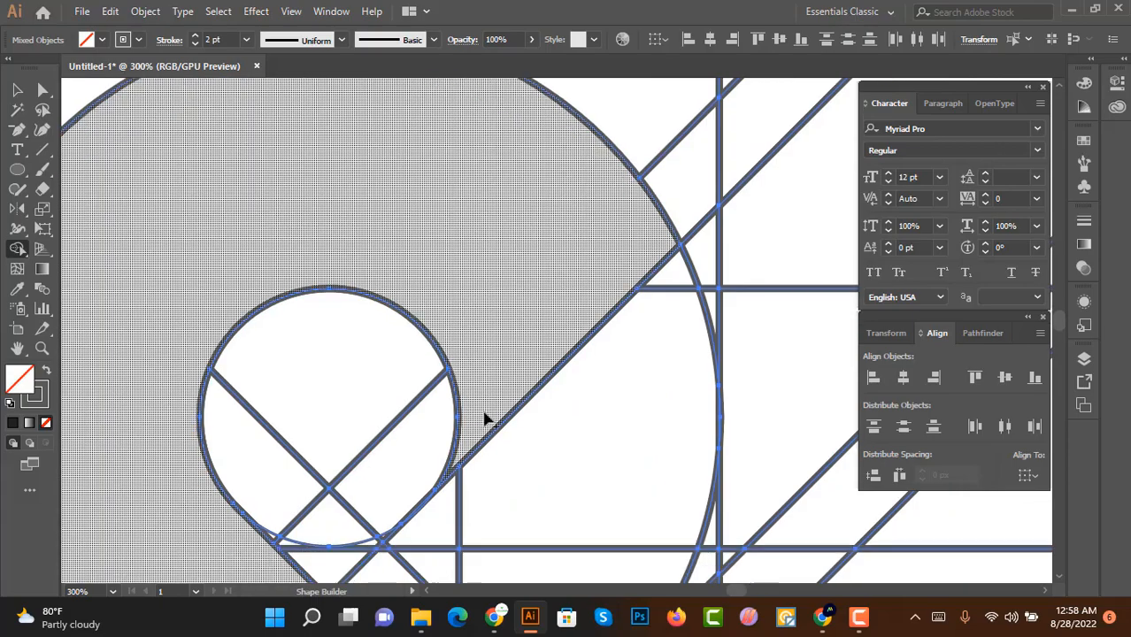
scroll(484, 414, "down", 1)
left_click_drag(487, 409, 550, 306)
mouse_move(651, 183)
left_mouse_down()
mouse_move(663, 263)
mouse_move(534, 434)
mouse_move(447, 370)
mouse_move(444, 386)
left_mouse_up()
scroll(611, 309, "down", 3)
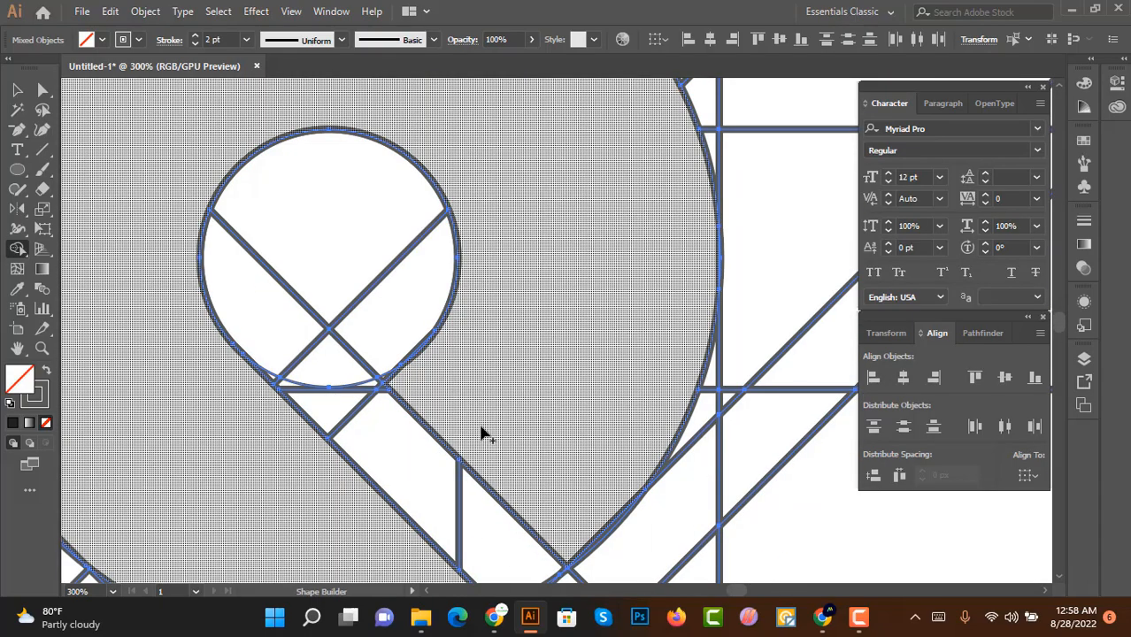
Step: Merge the lower part of the large circle and the diagonal stem into the shape
scroll(487, 425, "down", 3)
scroll(530, 394, "up", 2)
scroll(507, 443, "down", 1)
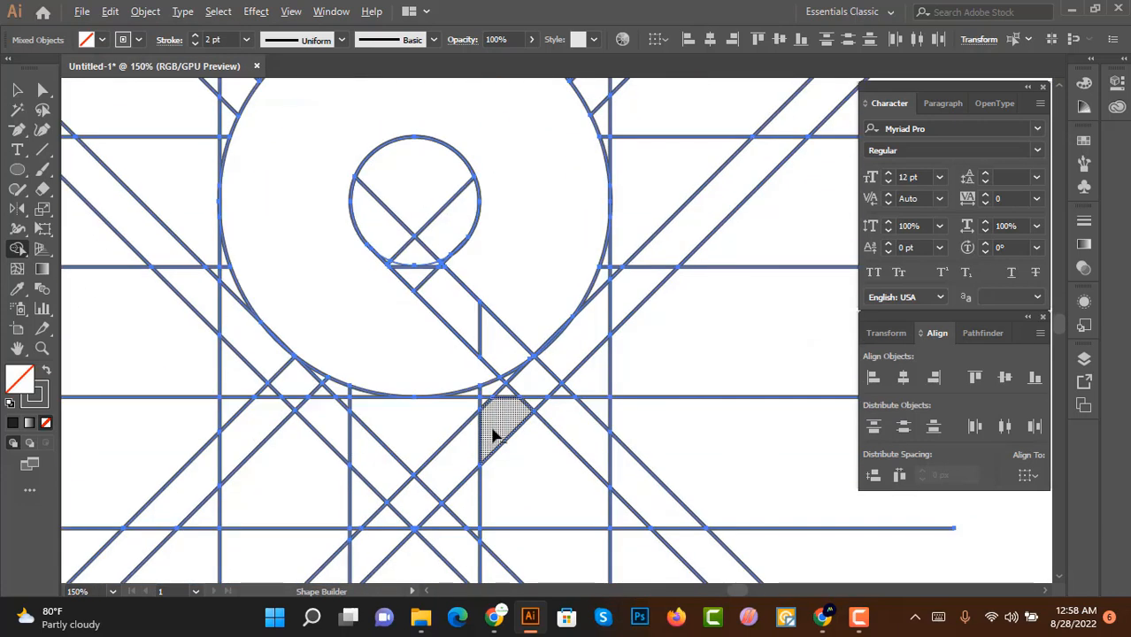
scroll(493, 435, "up", 1)
scroll(465, 407, "down", 1)
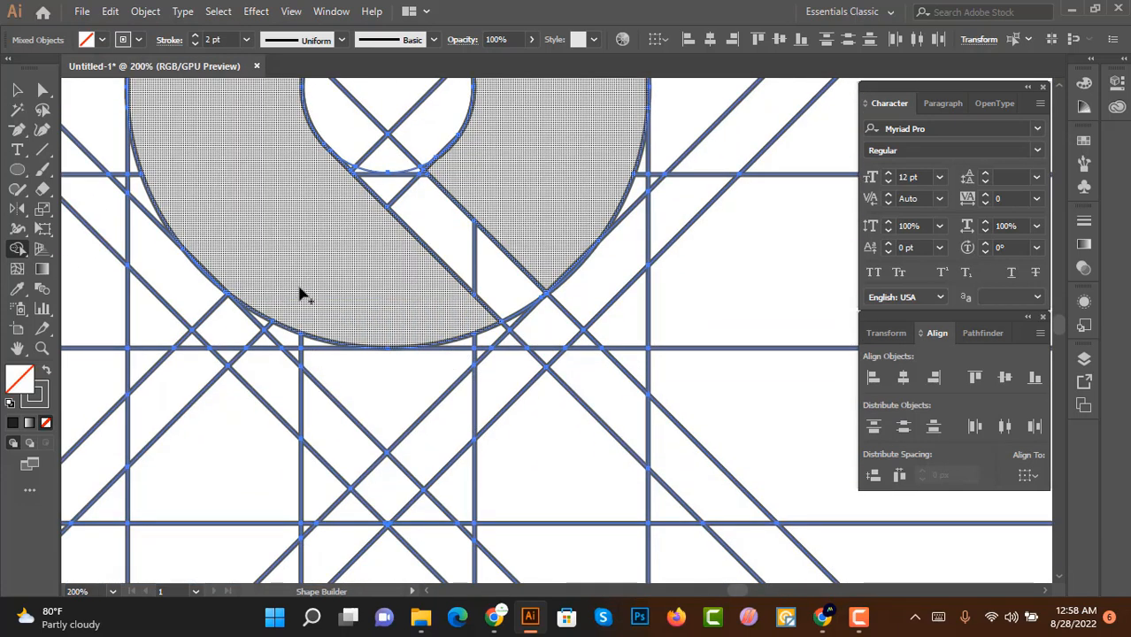
mouse_move(301, 295)
left_mouse_down()
mouse_move(498, 462)
mouse_move(307, 321)
left_mouse_up()
scroll(280, 312, "up", 3)
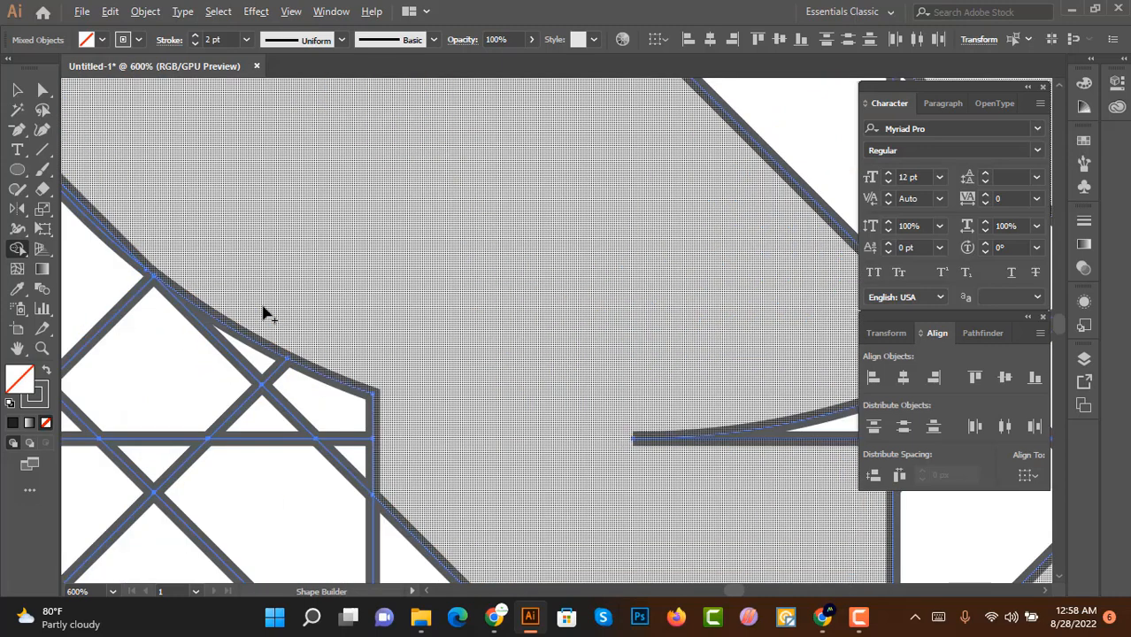
scroll(387, 427, "down", 4)
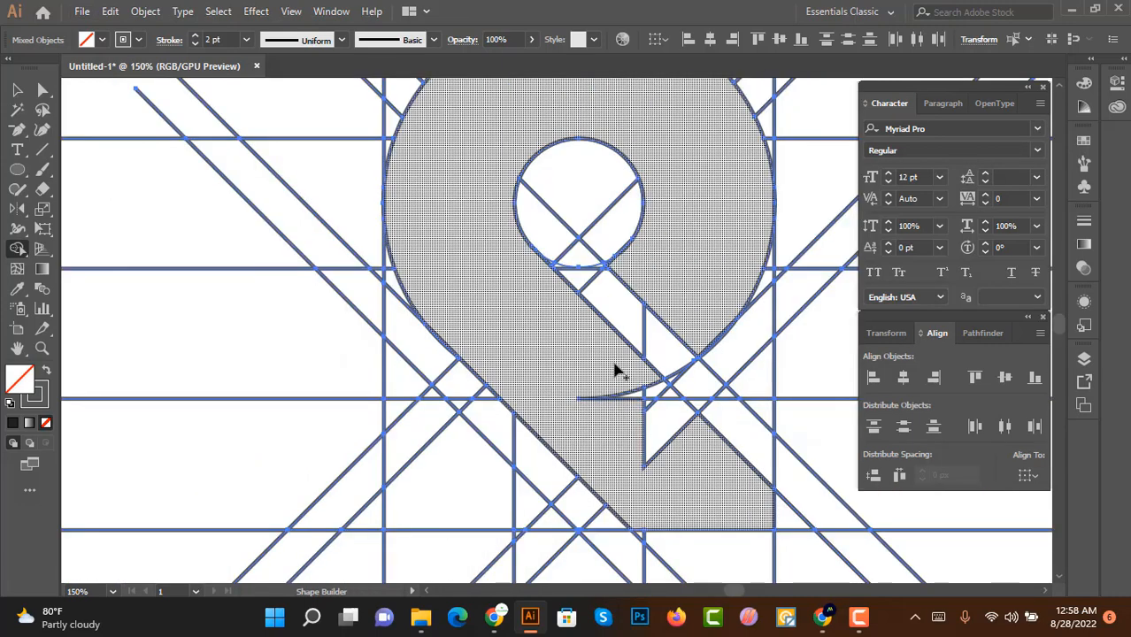
Step: Build a separate lower-left piece by merging the small regions below the diagonal stem
scroll(681, 417, "up", 3)
scroll(617, 426, "down", 4)
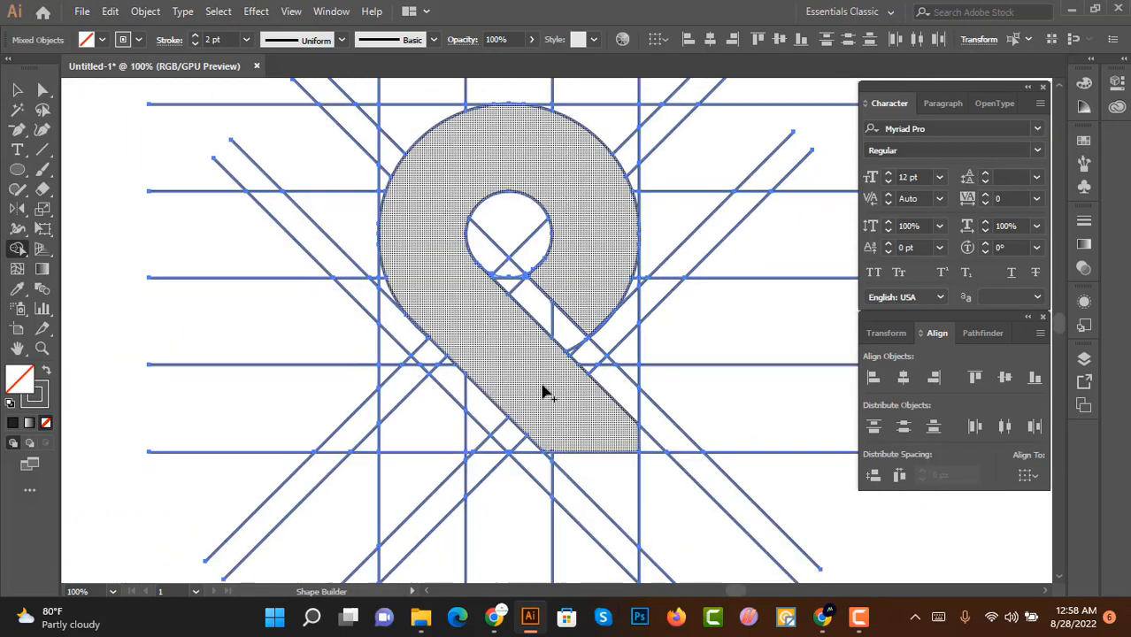
scroll(543, 387, "up", 3)
scroll(619, 389, "down", 4)
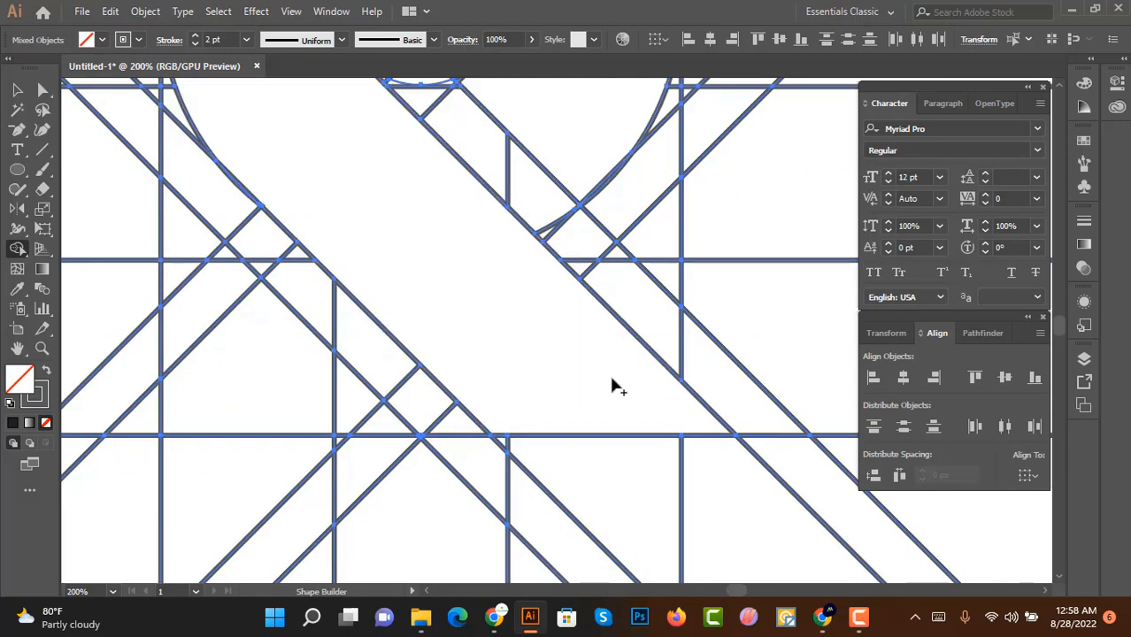
scroll(530, 327, "up", 3)
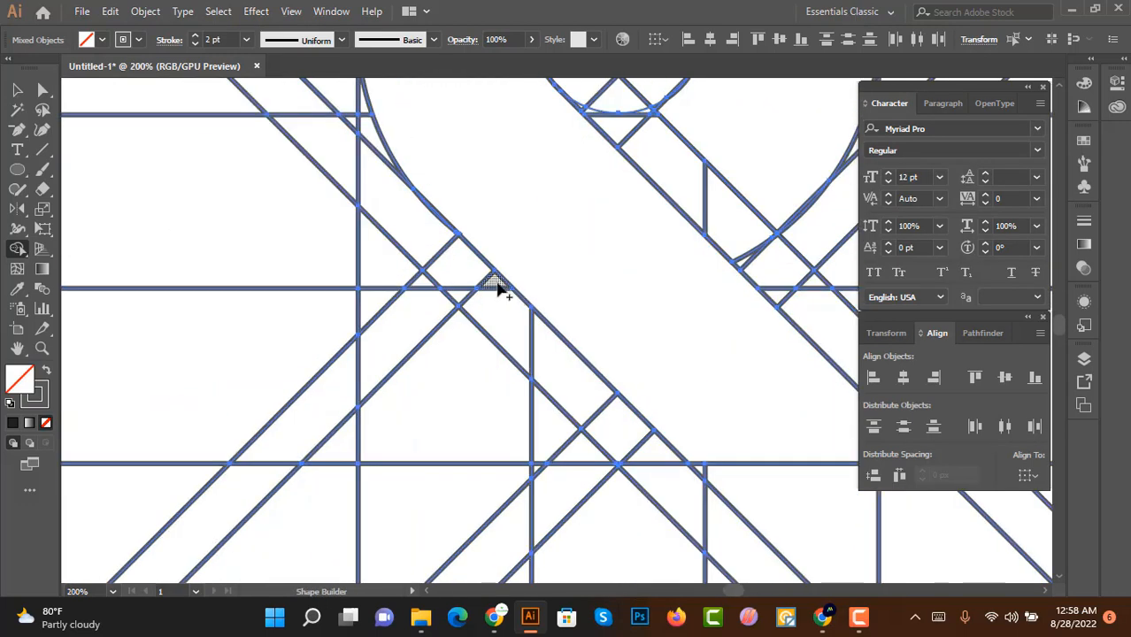
left_click_drag(499, 285, 518, 336)
scroll(510, 365, "down", 3)
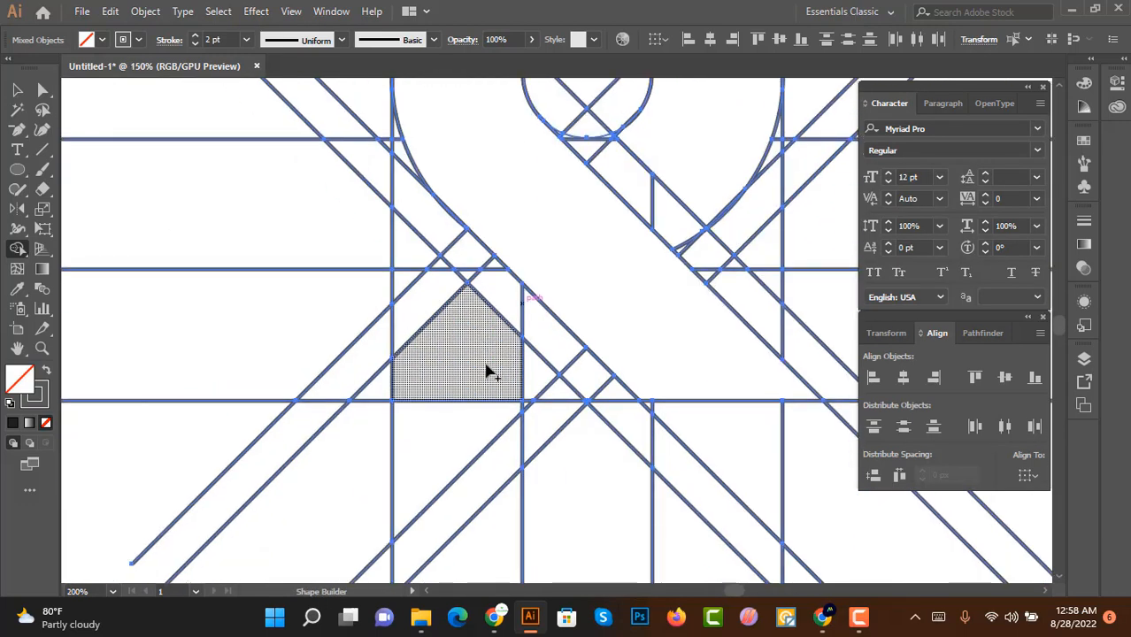
scroll(453, 271, "up", 1)
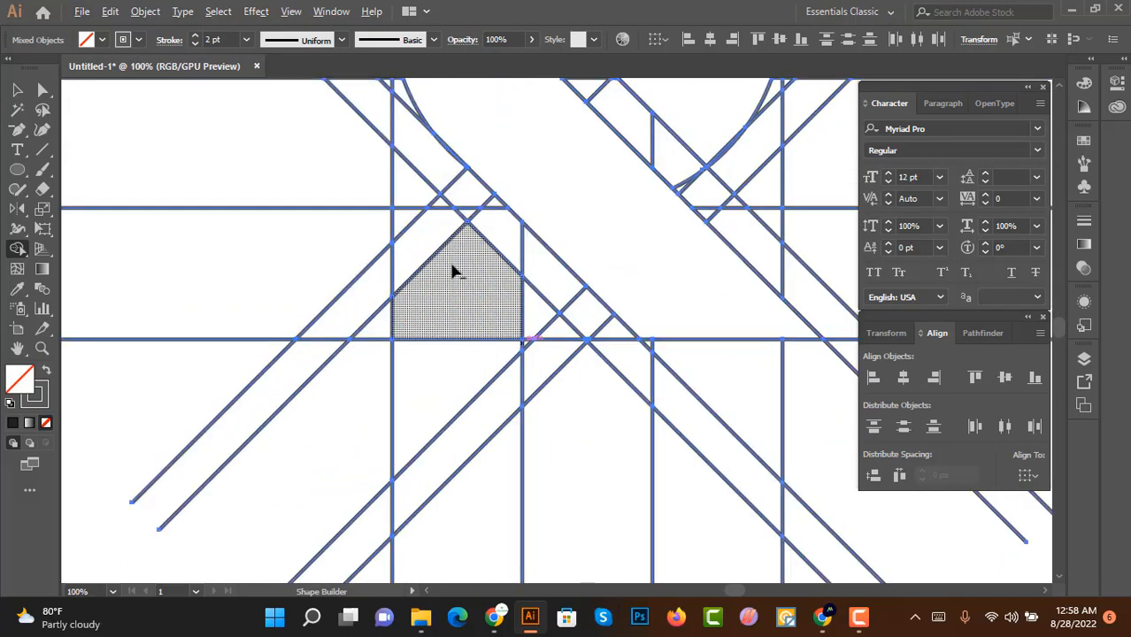
scroll(460, 277, "up", 1)
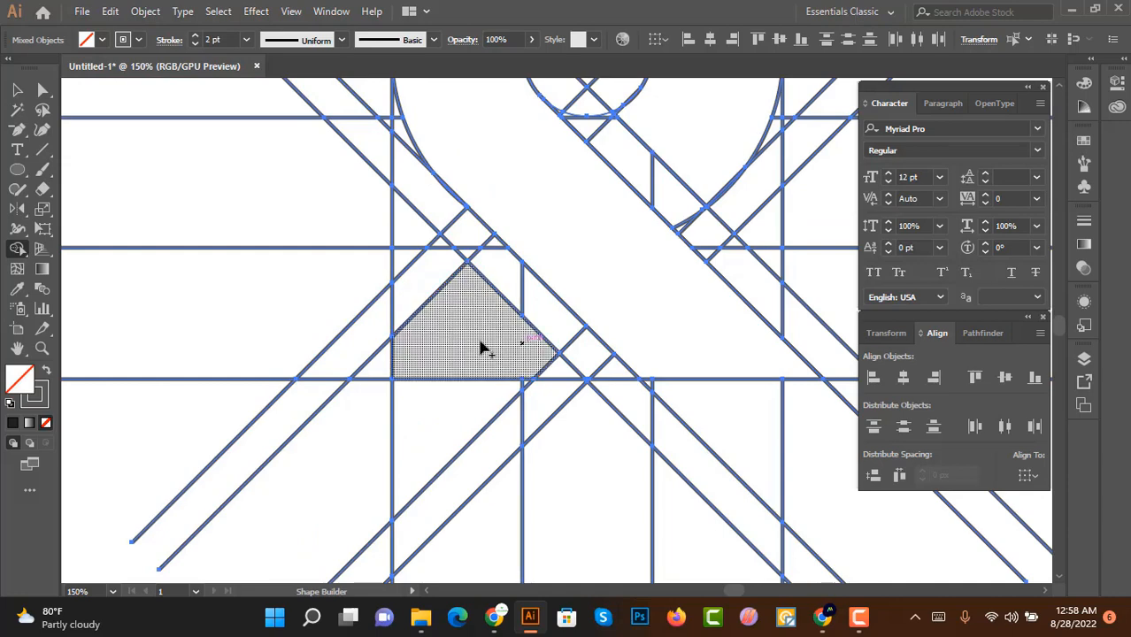
scroll(495, 368, "down", 2)
scroll(531, 310, "up", 1)
scroll(547, 268, "up", 1)
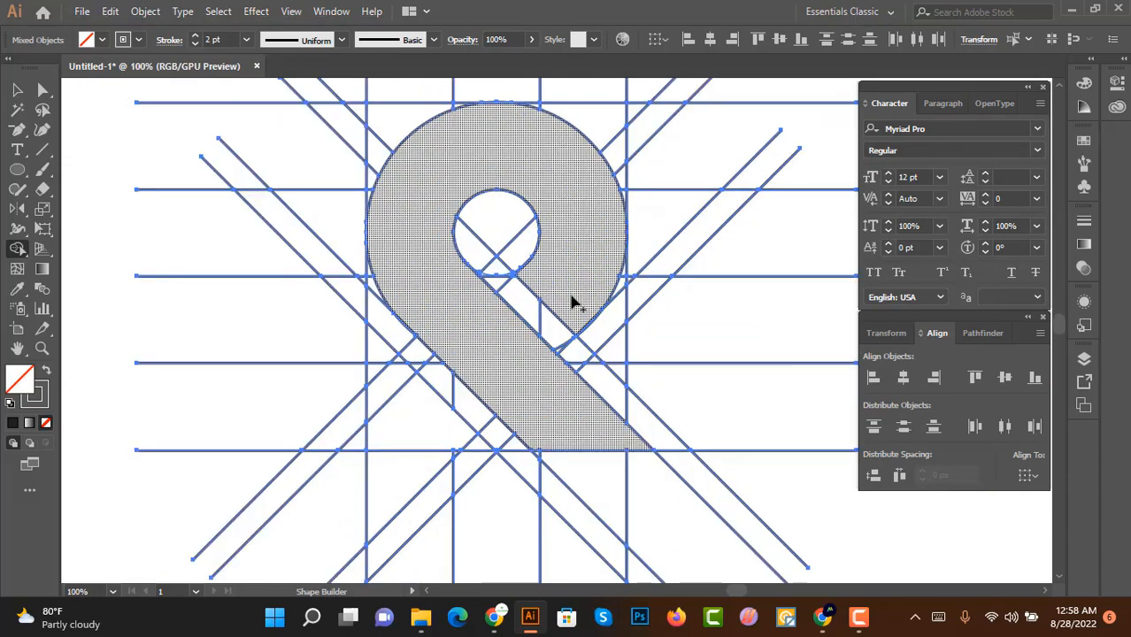
Step: Set the fill to black and fill the main letter shape and the lower-left piece
left_click(97, 40)
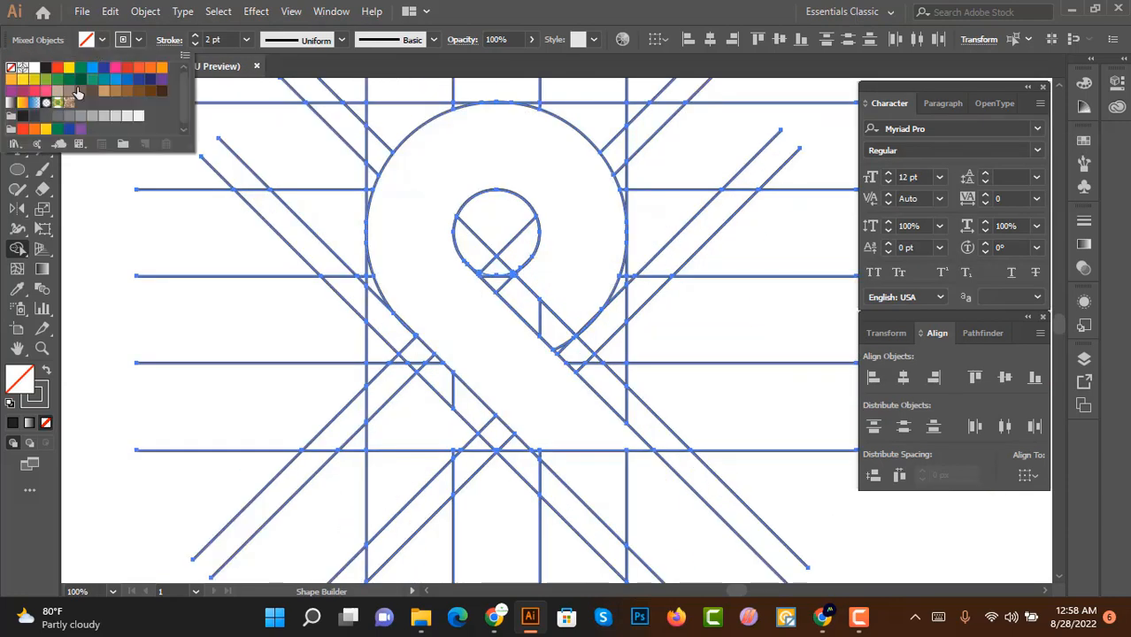
left_click(47, 69)
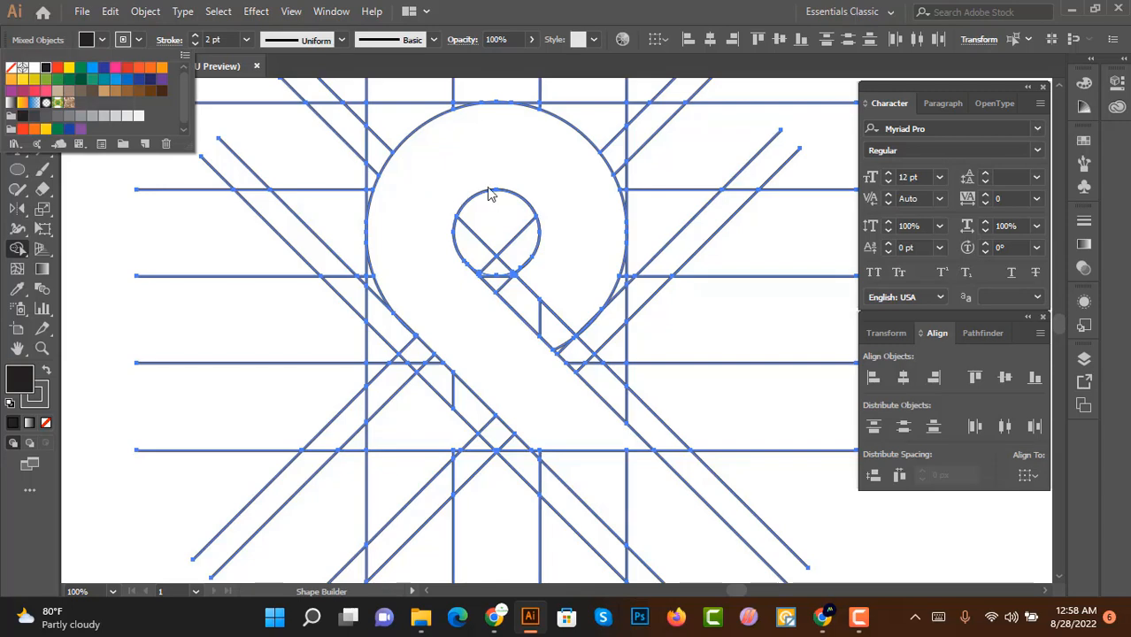
left_click(434, 240)
left_click(415, 421)
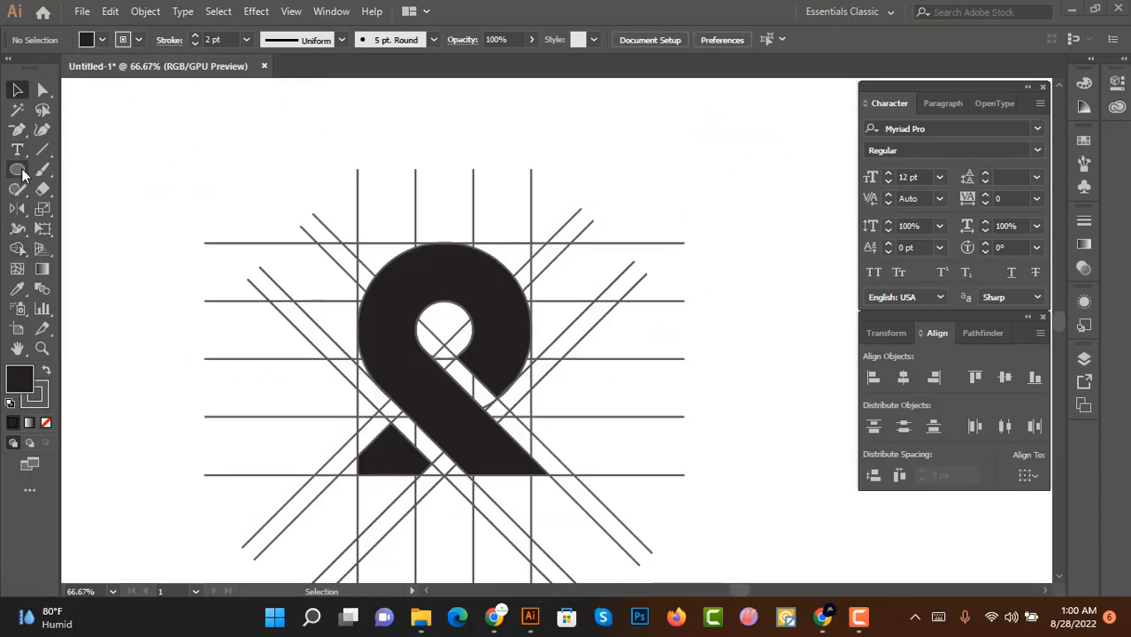
Step: Draw a small black circle to the upper left of the shape and set its stroke to None
left_click(18, 169)
left_click_drag(326, 274, 353, 290)
left_click(16, 89)
left_click(102, 40)
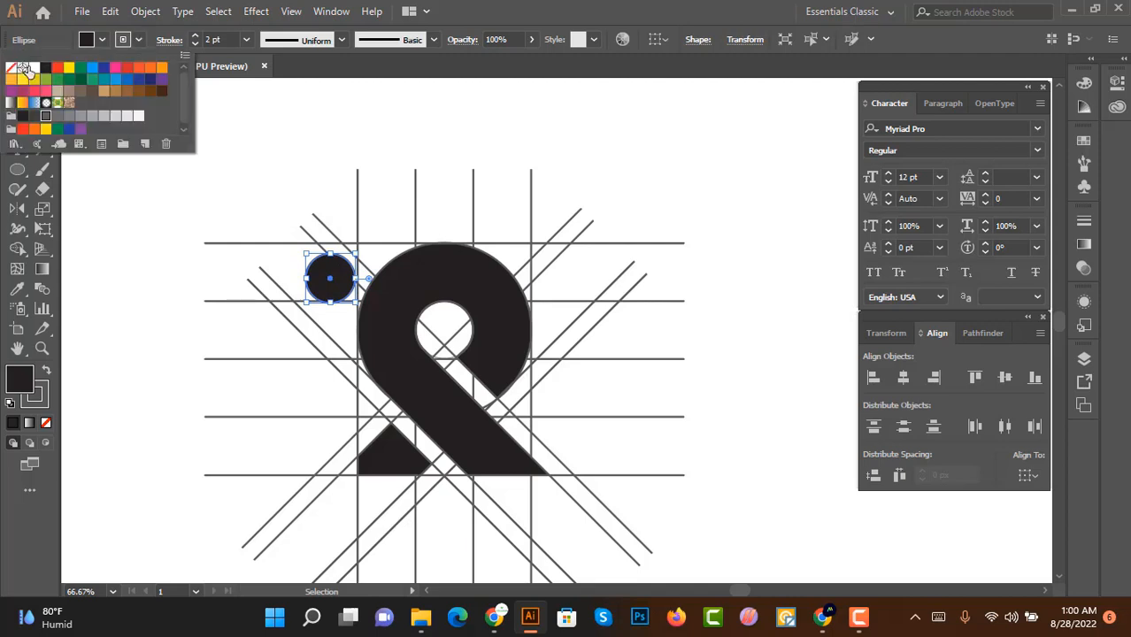
left_click(14, 69)
left_click(487, 240)
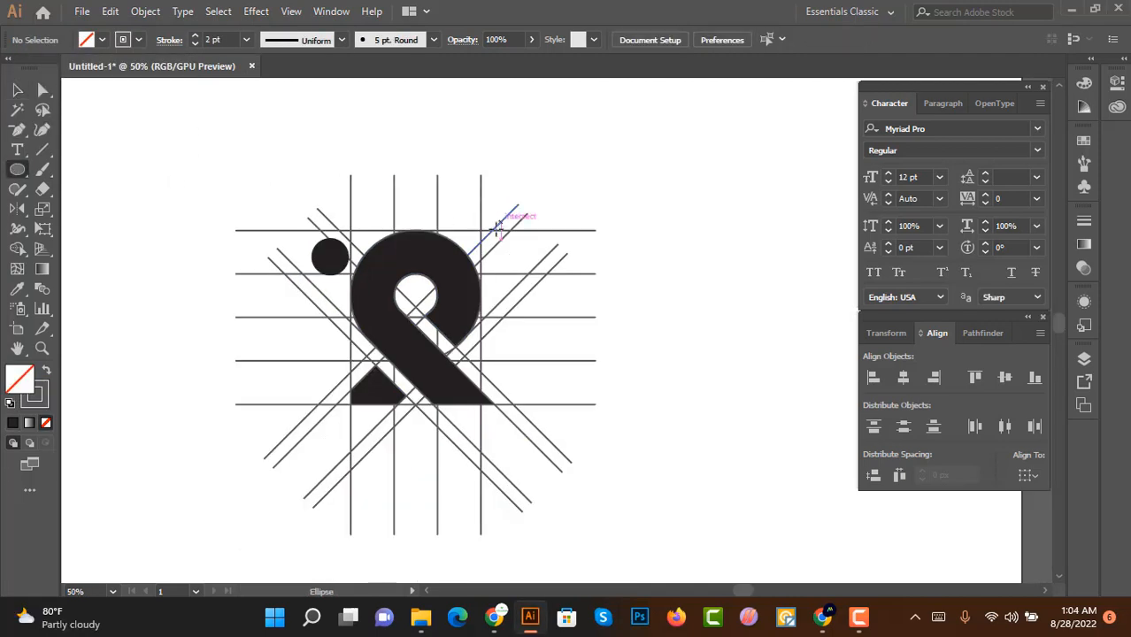
Step: Draw a larger unfilled circle at the upper right and move it down to overlap the loop's top right
scroll(489, 231, "up", 2)
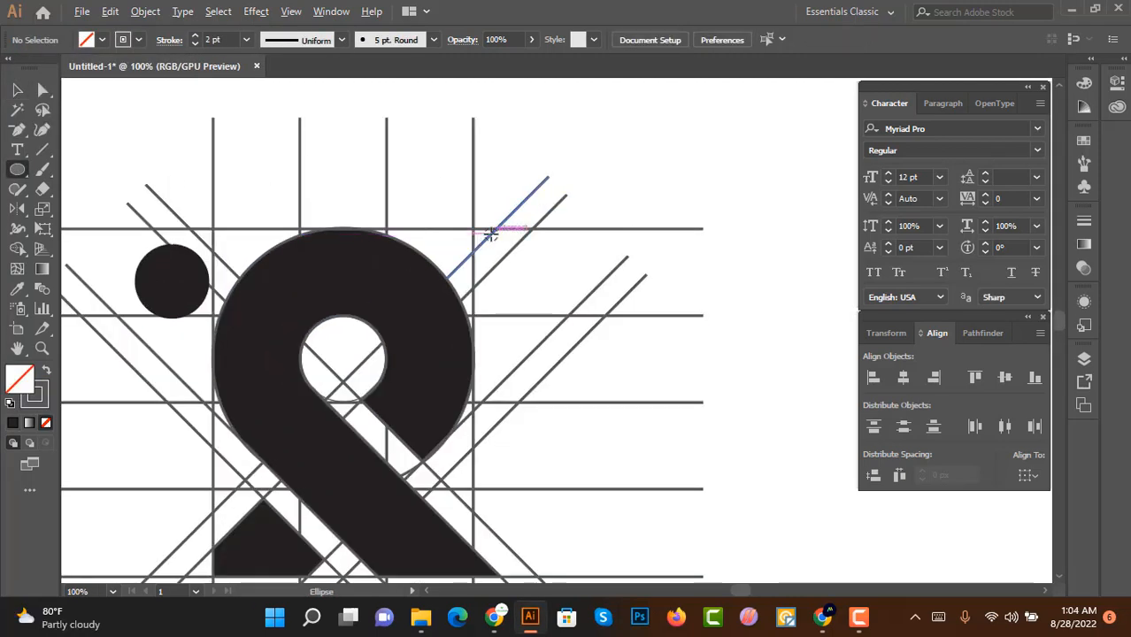
scroll(516, 202, "down", 1)
scroll(522, 221, "up", 3)
left_click_drag(507, 182, 567, 353)
left_click(17, 89)
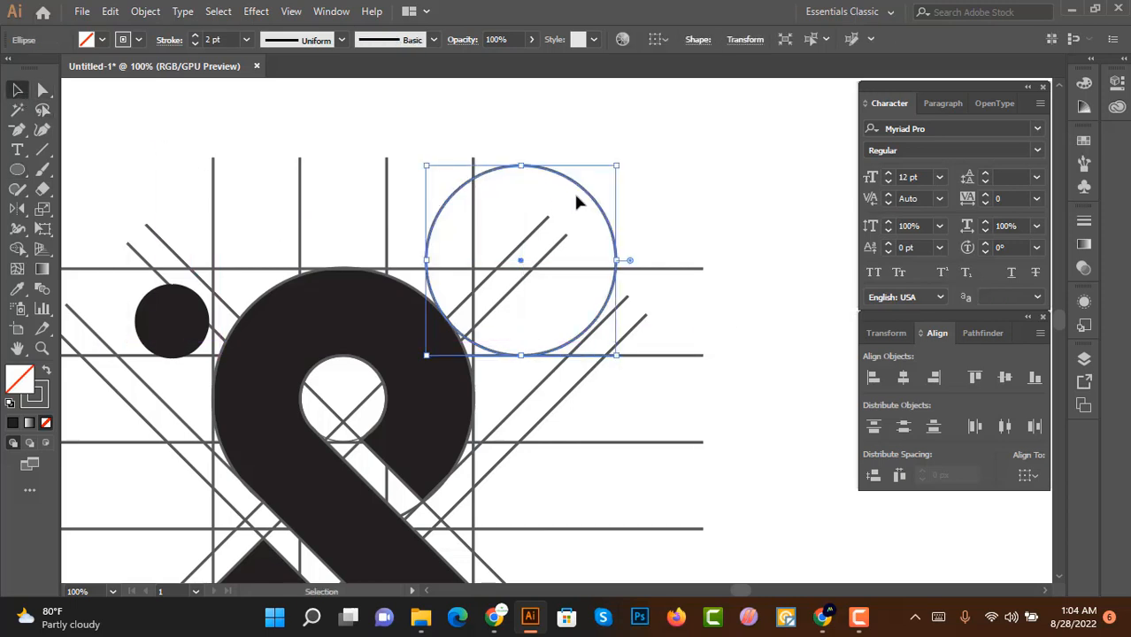
left_click_drag(577, 207, 548, 240)
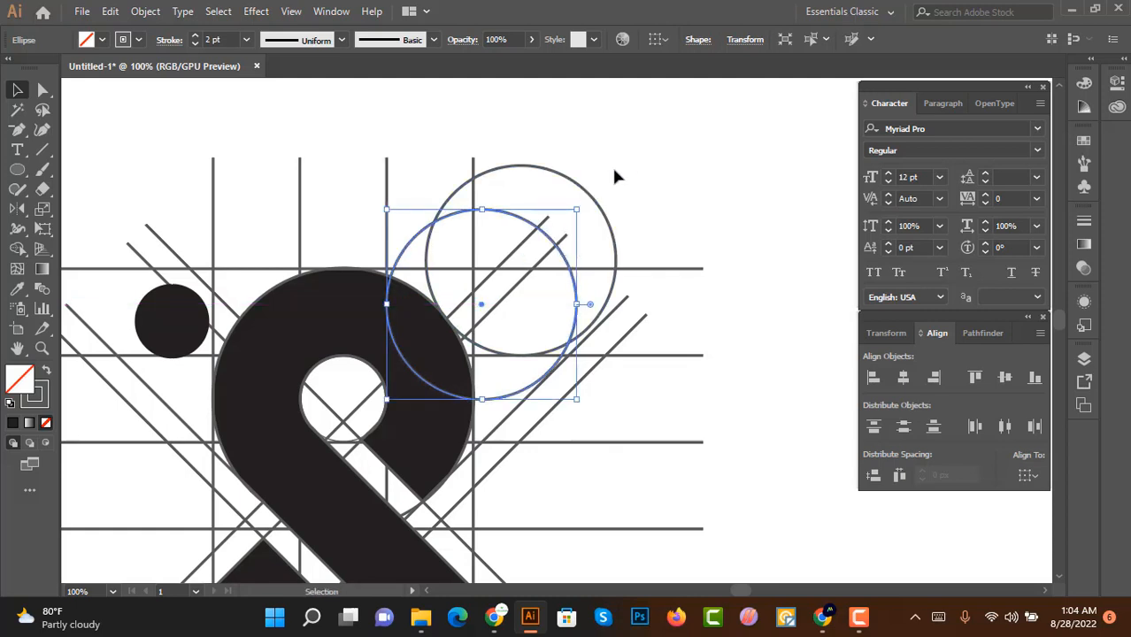
Step: Draw a large unfilled circle above the letter and duplicate it slightly to the left
left_click(616, 176)
scroll(622, 183, "up", 1)
scroll(563, 189, "up", 1)
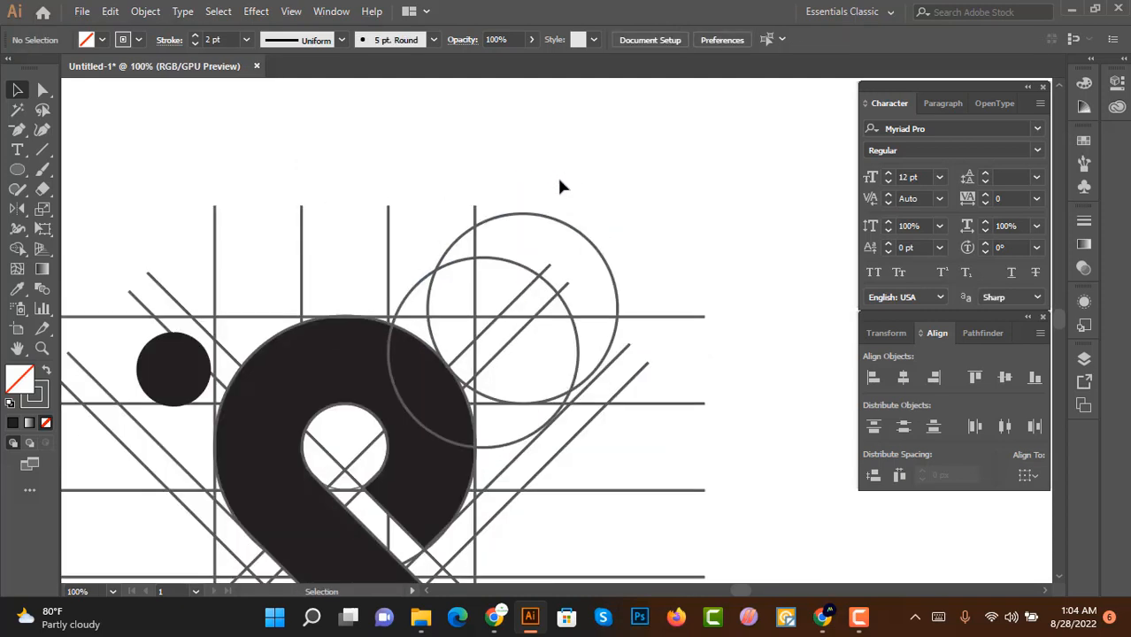
scroll(552, 204, "up", 1)
left_click(18, 171)
left_click_drag(659, 212, 679, 152)
scroll(660, 188, "up", 5)
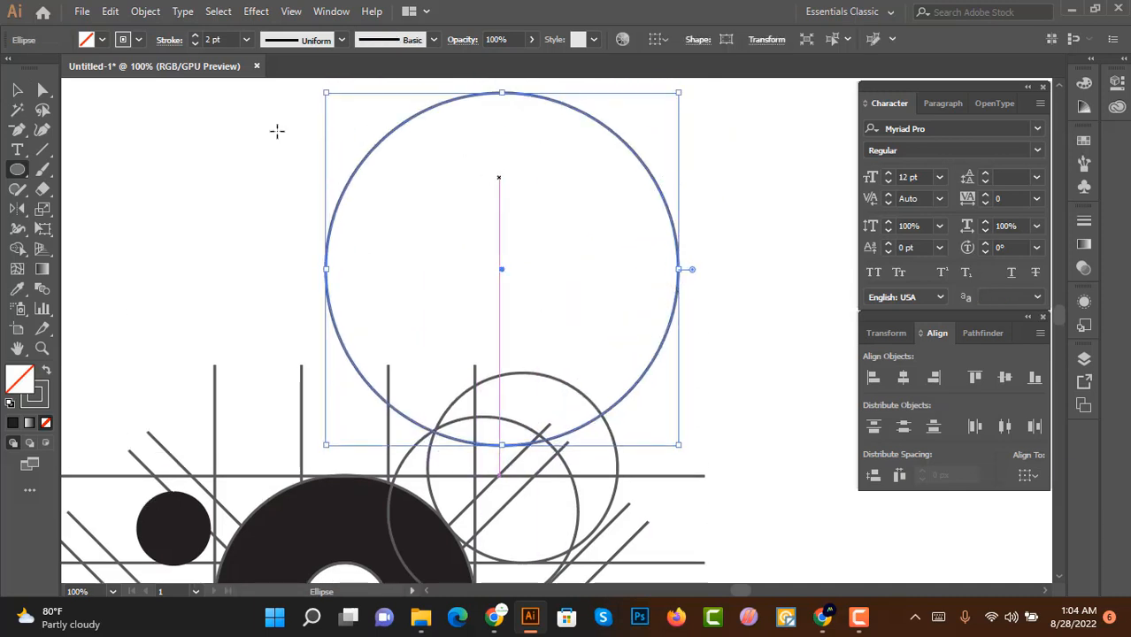
key("v")
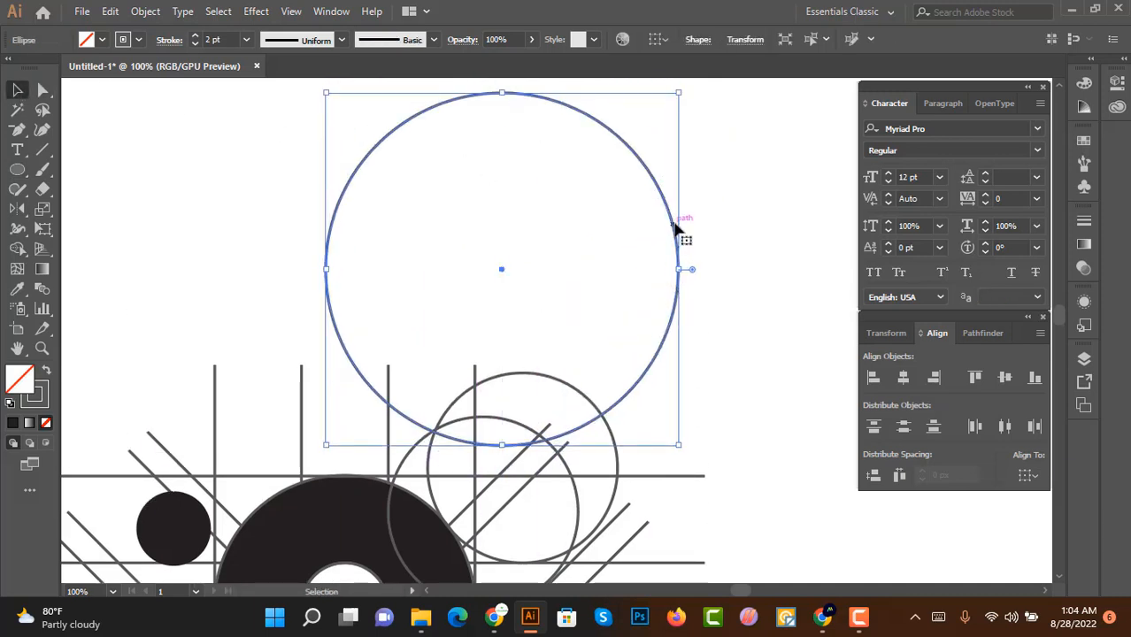
left_click_drag(675, 230, 621, 217)
Step: Select the two large circles above the letter and group them
scroll(686, 187, "up", 3)
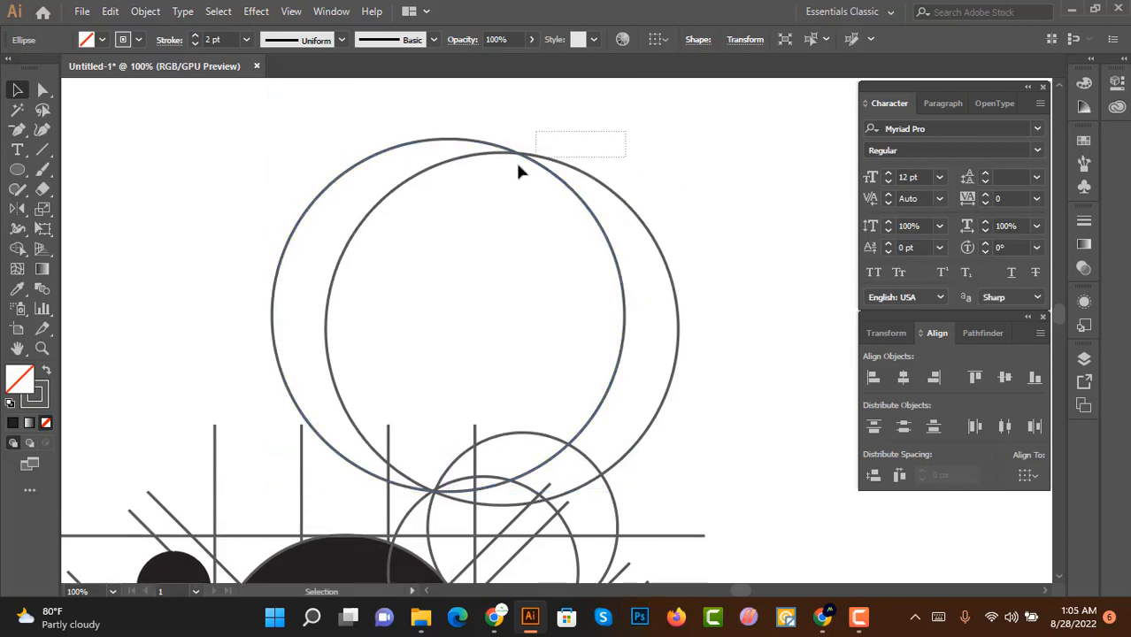
left_click_drag(519, 163, 517, 168)
key("ctrl+g")
Step: Duplicate the circle pair, rotate it diagonally, and position it over the letter's upper left so it passes through the circles' meeting point
scroll(615, 201, "down", 2)
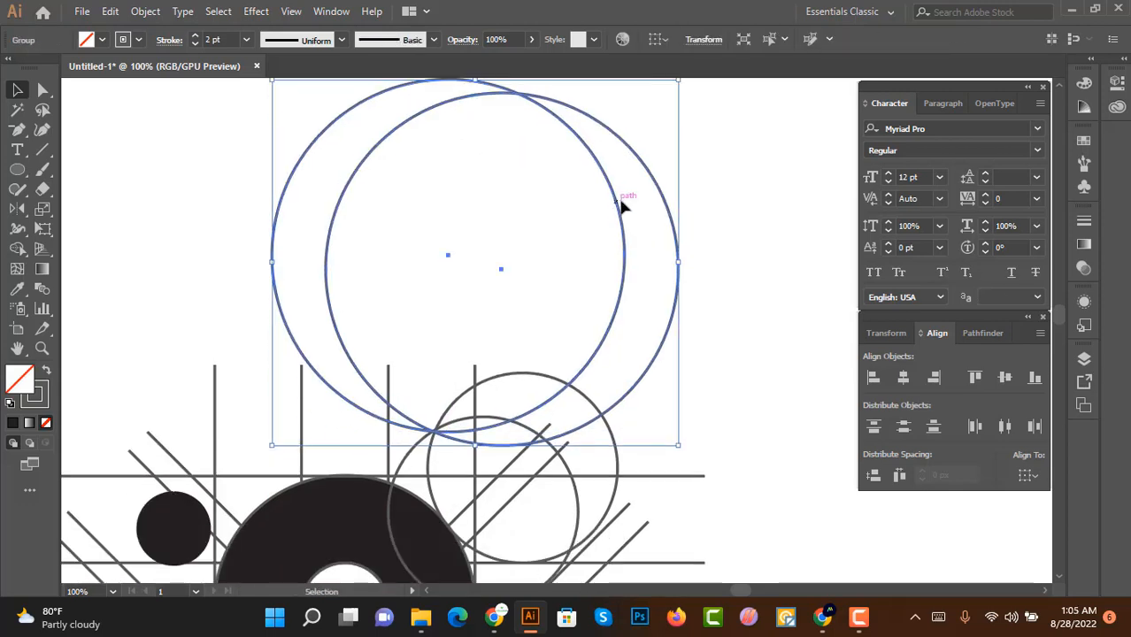
scroll(622, 205, "down", 1)
scroll(624, 208, "down", 1, "alt")
left_click_drag(622, 212, 585, 430)
scroll(606, 323, "up", 1, "alt")
left_click_drag(641, 317, 707, 435)
left_click_drag(554, 407, 477, 357)
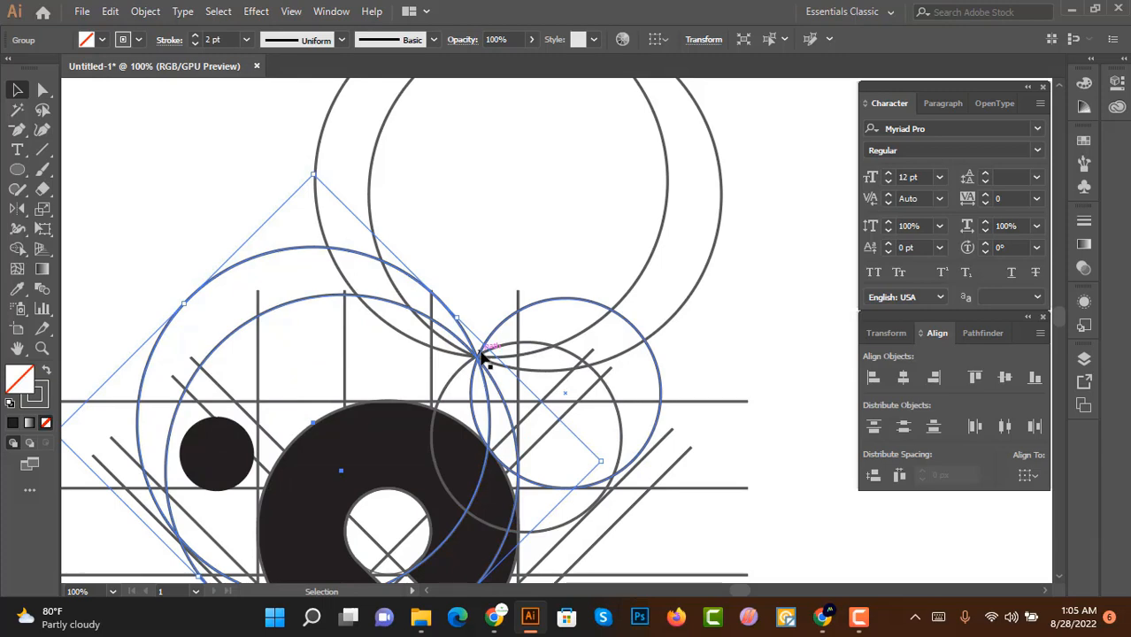
mouse_move(373, 305)
left_mouse_down()
mouse_move(384, 335)
mouse_move(390, 320)
left_mouse_up()
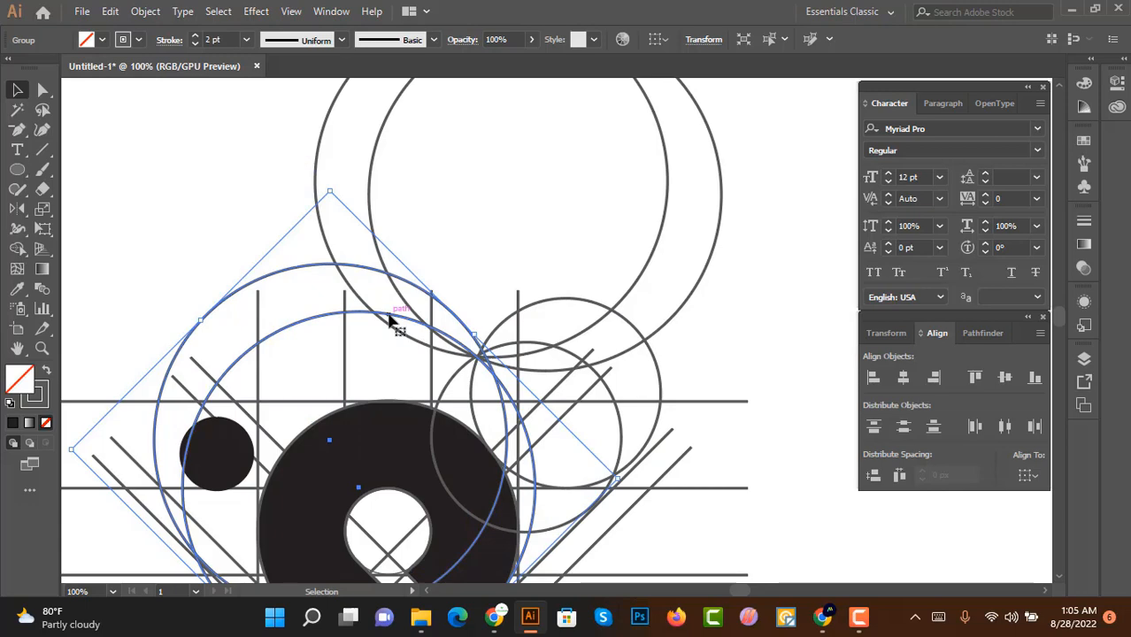
scroll(483, 364, "up", 1)
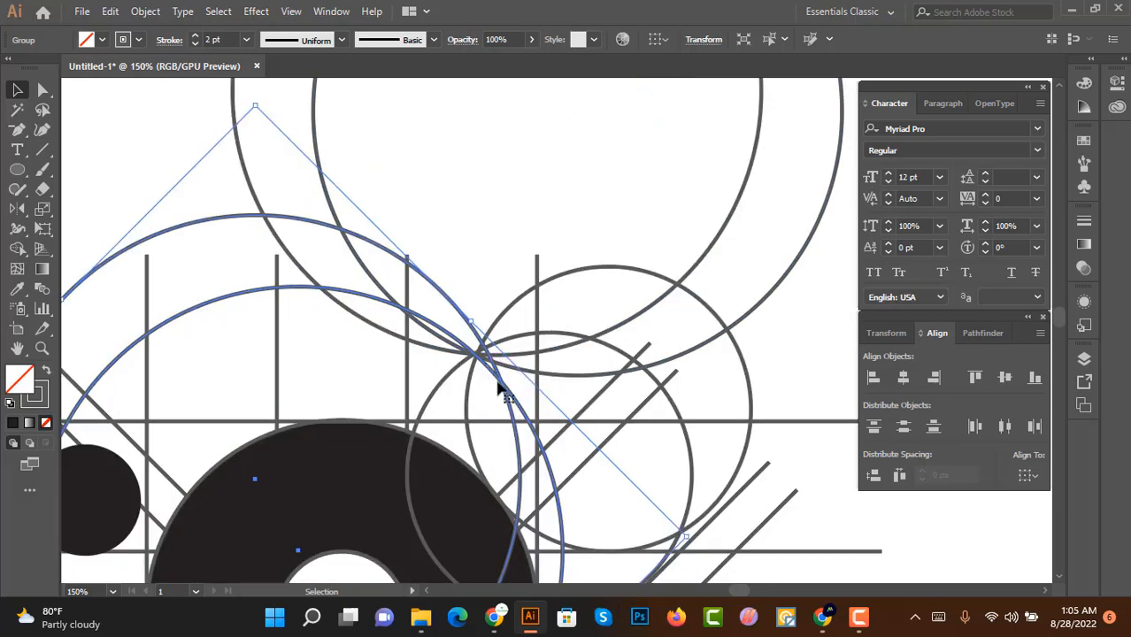
left_click(460, 284)
left_click_drag(451, 307, 423, 274)
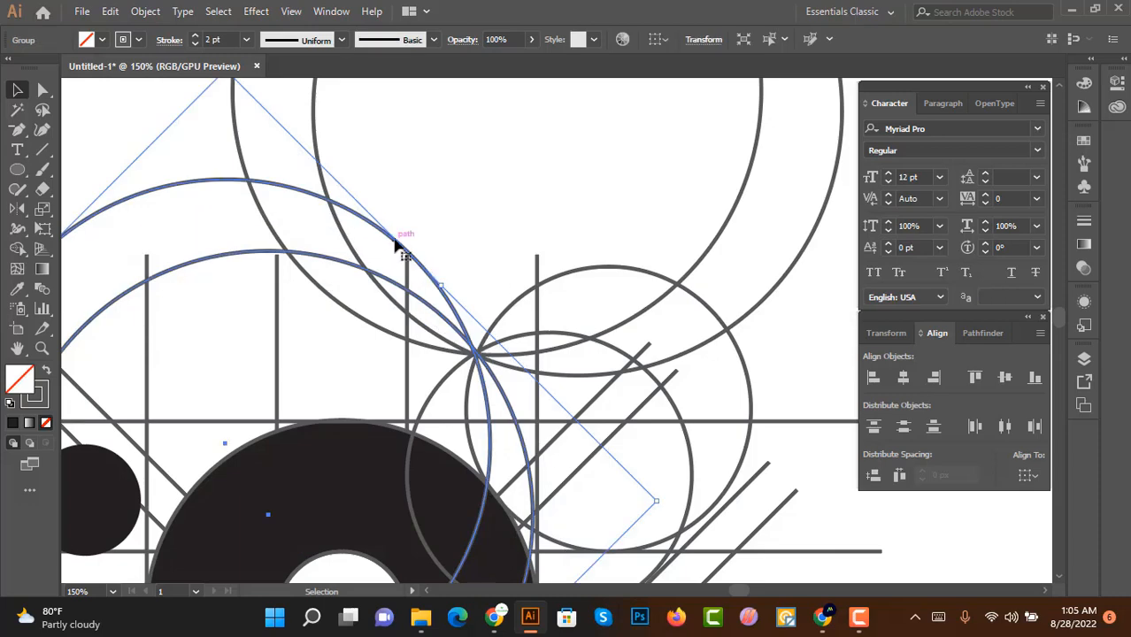
left_click_drag(395, 239, 398, 243)
left_click(456, 230)
Step: Select all the artwork and merge the regions forming an oval head at the upper right with Shape Builder
scroll(504, 251, "down", 3)
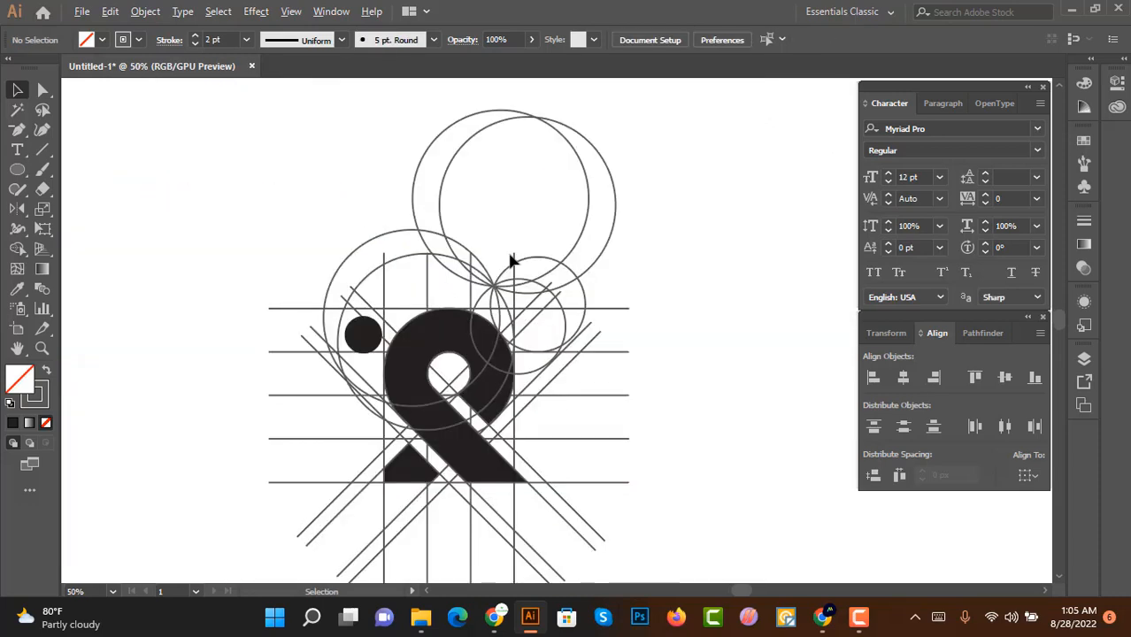
left_click_drag(367, 151, 548, 287)
scroll(546, 290, "up", 2)
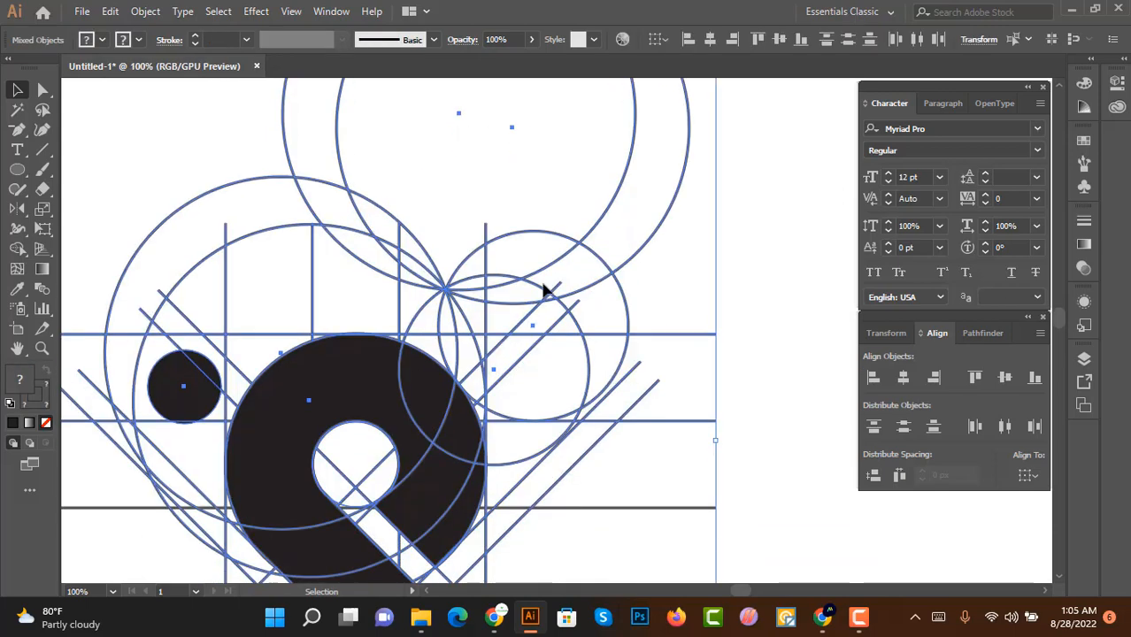
scroll(556, 278, "up", 2)
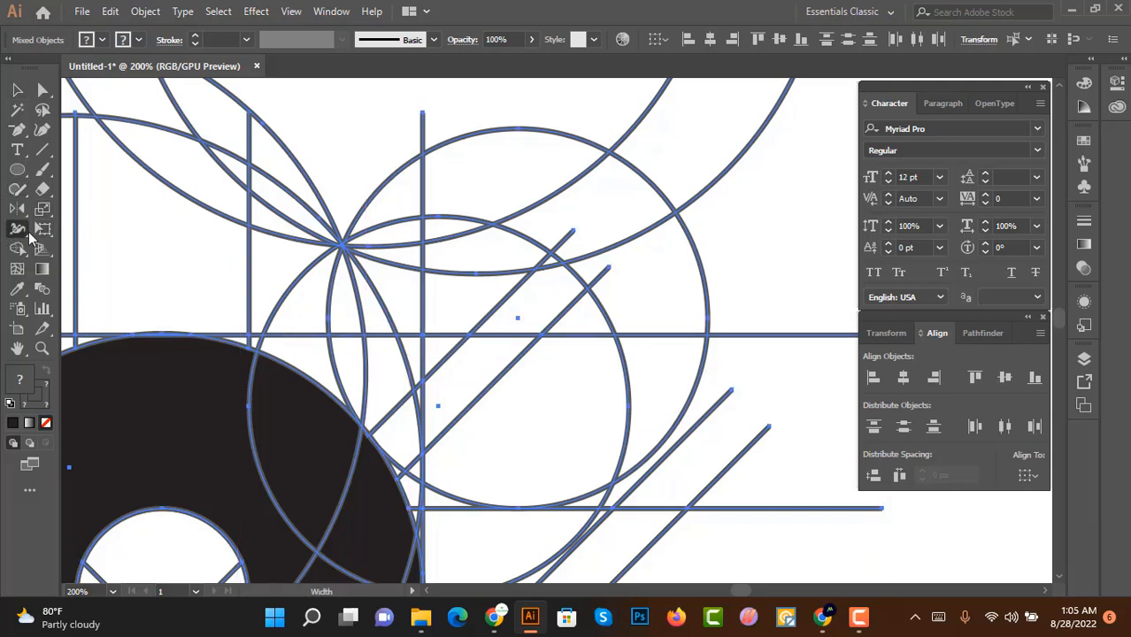
key("shift+m")
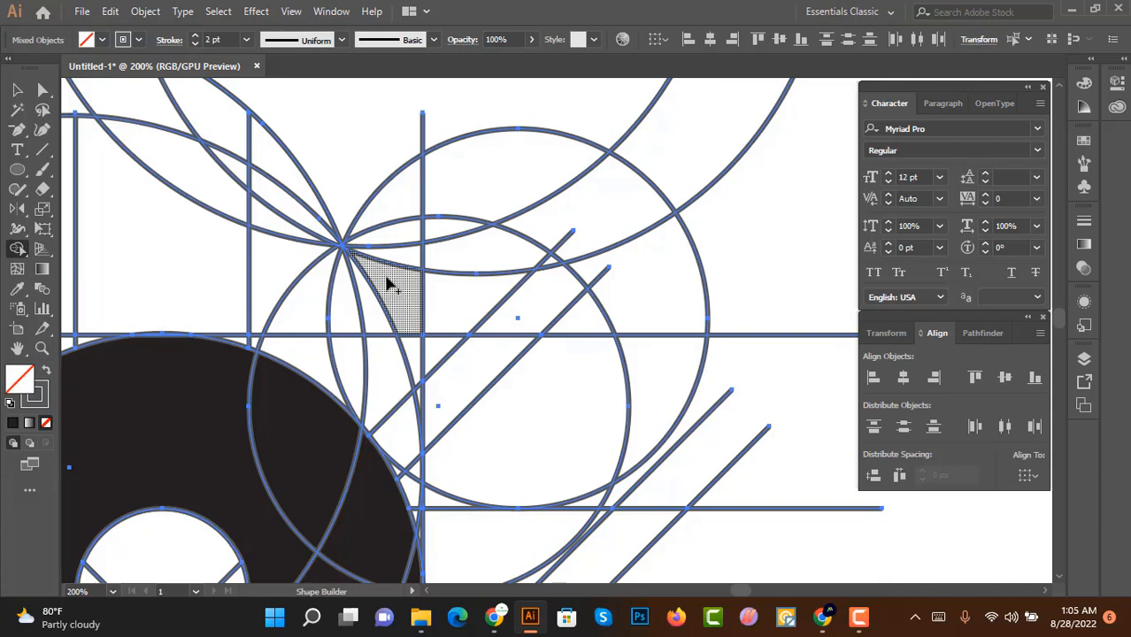
mouse_move(346, 305)
left_mouse_down()
mouse_move(520, 444)
mouse_move(351, 343)
left_mouse_up()
mouse_move(450, 427)
left_mouse_down()
mouse_move(423, 441)
mouse_move(453, 477)
mouse_move(478, 472)
left_mouse_up()
mouse_move(593, 405)
left_mouse_down()
mouse_move(550, 316)
mouse_move(489, 269)
mouse_move(423, 240)
mouse_move(367, 281)
mouse_move(357, 252)
left_mouse_up()
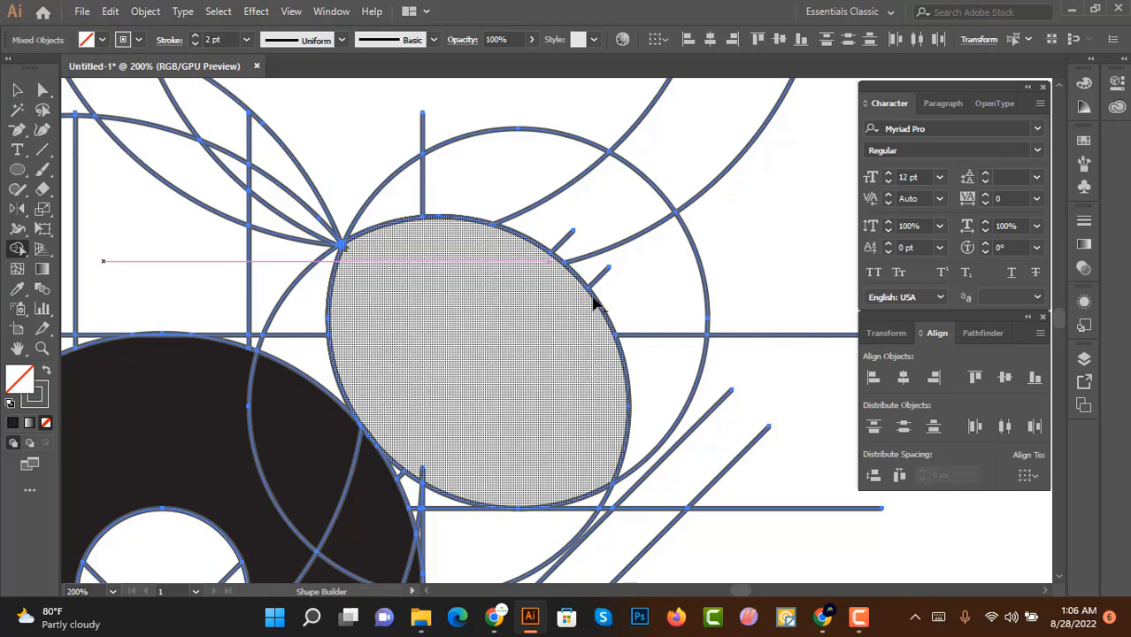
Step: Set the fill to black and fill the oval head shape with Shape Builder
scroll(557, 300, "down", 2)
scroll(477, 434, "up", 4)
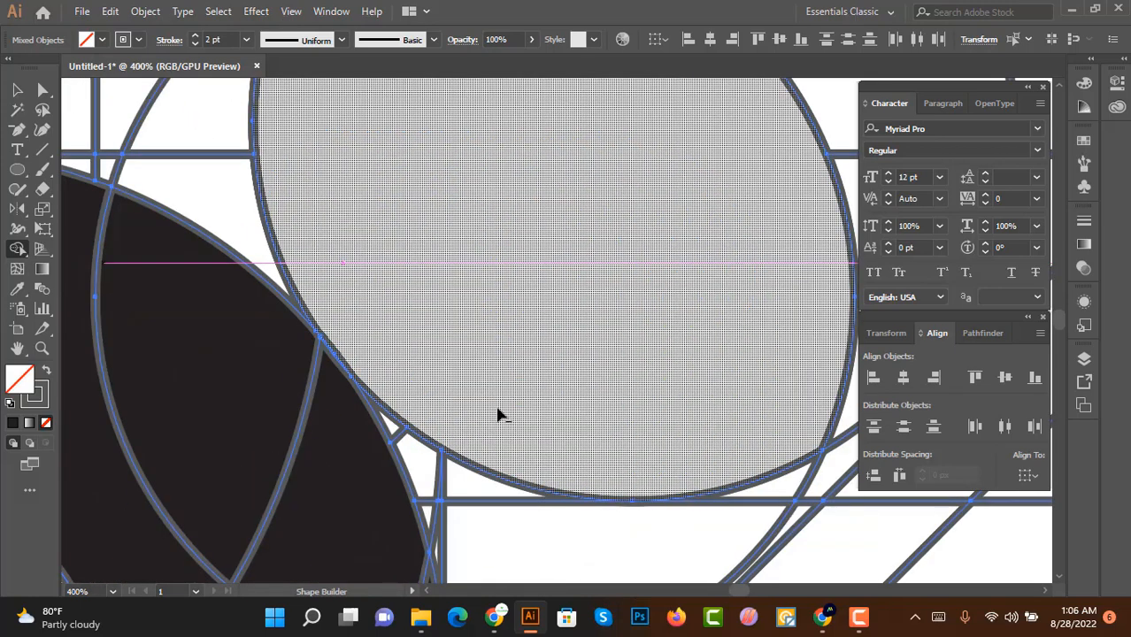
scroll(497, 412, "down", 2)
left_click(86, 40)
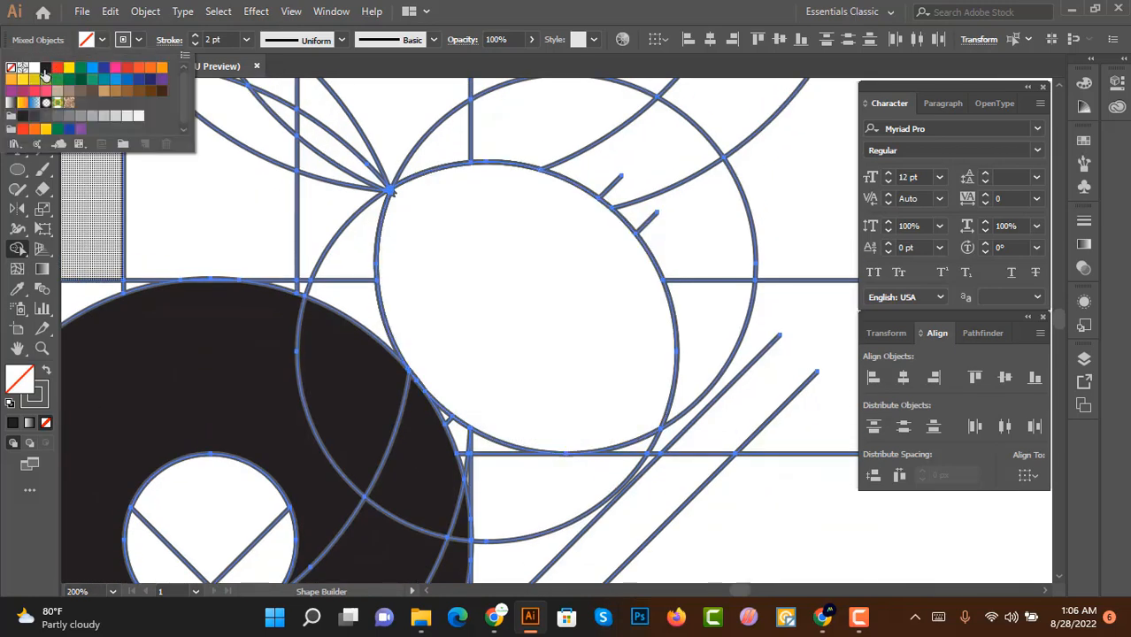
left_click(45, 67)
scroll(522, 319, "up", 1)
left_click(443, 294)
scroll(381, 256, "up", 3)
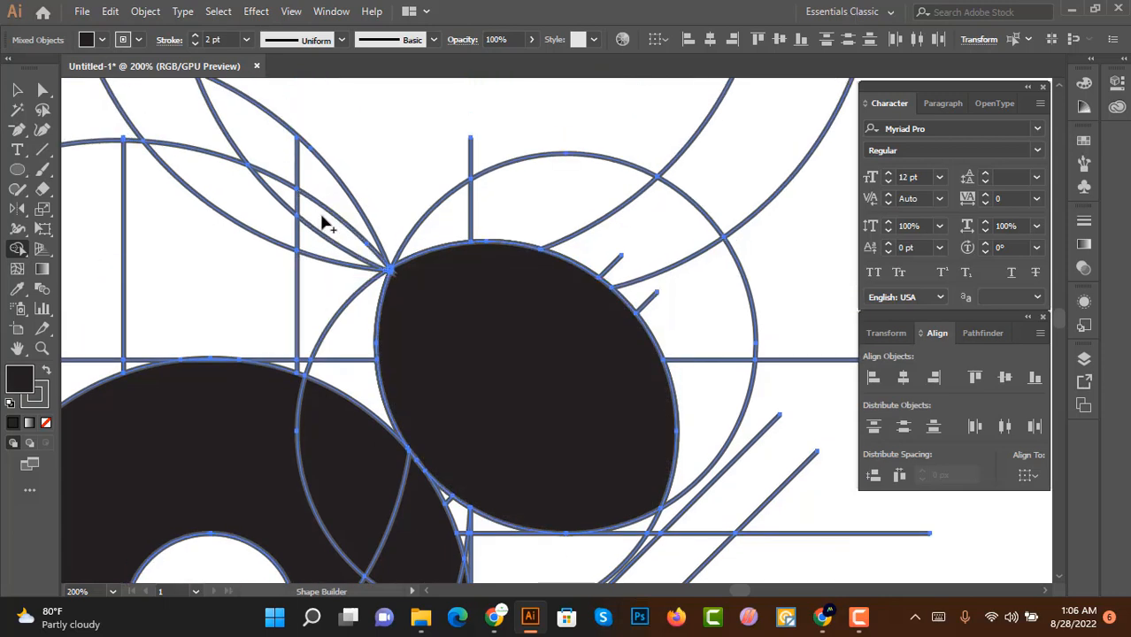
Step: Build and fill black the pointed ear shapes between the large circles above the head
left_click(329, 224)
left_click_drag(316, 200, 285, 192)
scroll(422, 333, "down", 2)
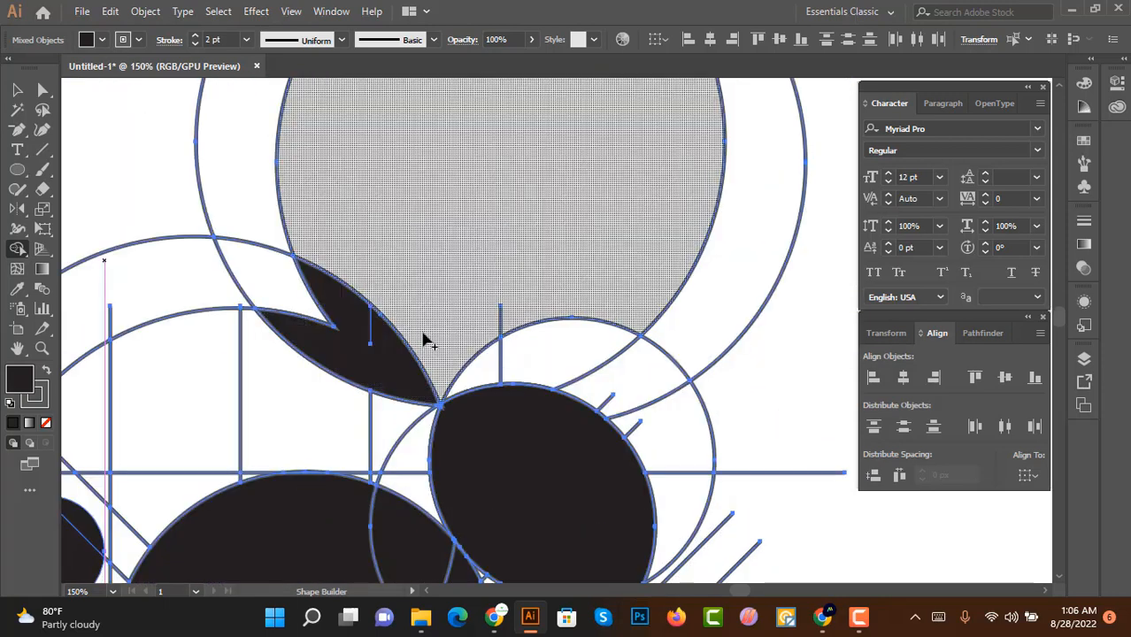
Step: Select all black shapes with the Magic Wand and duplicate them to the right of the construction
left_click(17, 91)
scroll(358, 193, "down", 2)
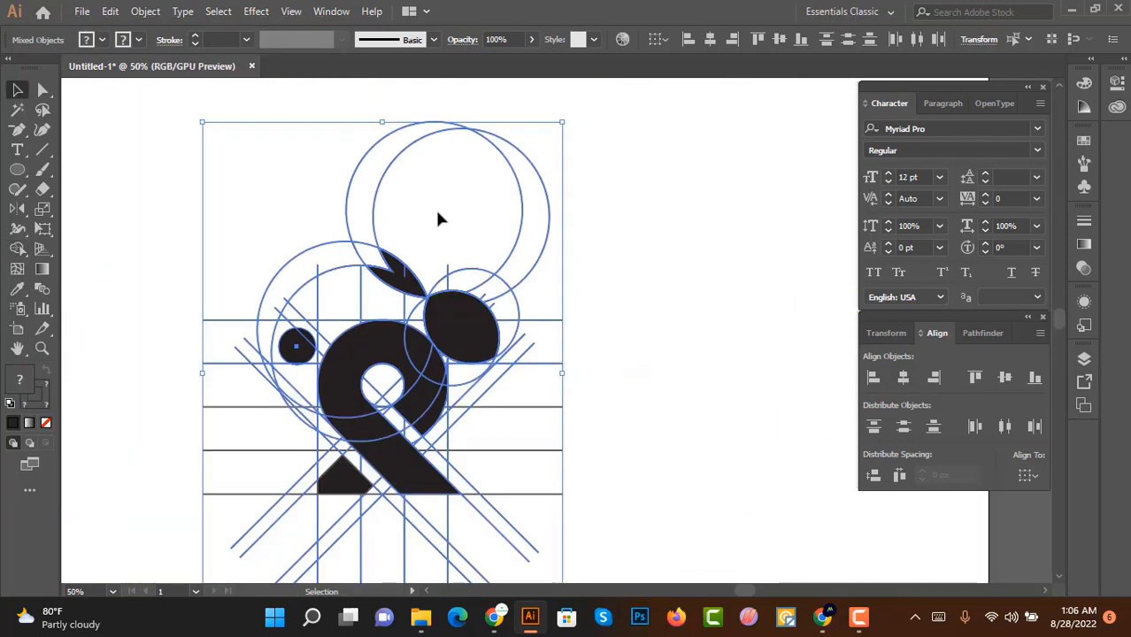
left_click(460, 215)
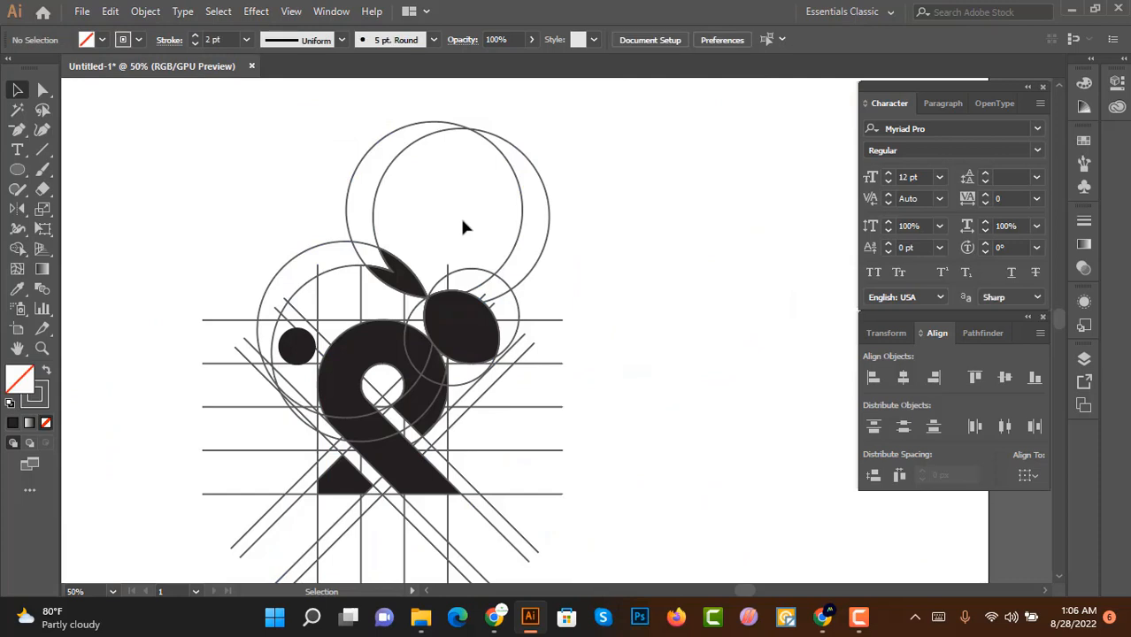
scroll(457, 226, "down", 1)
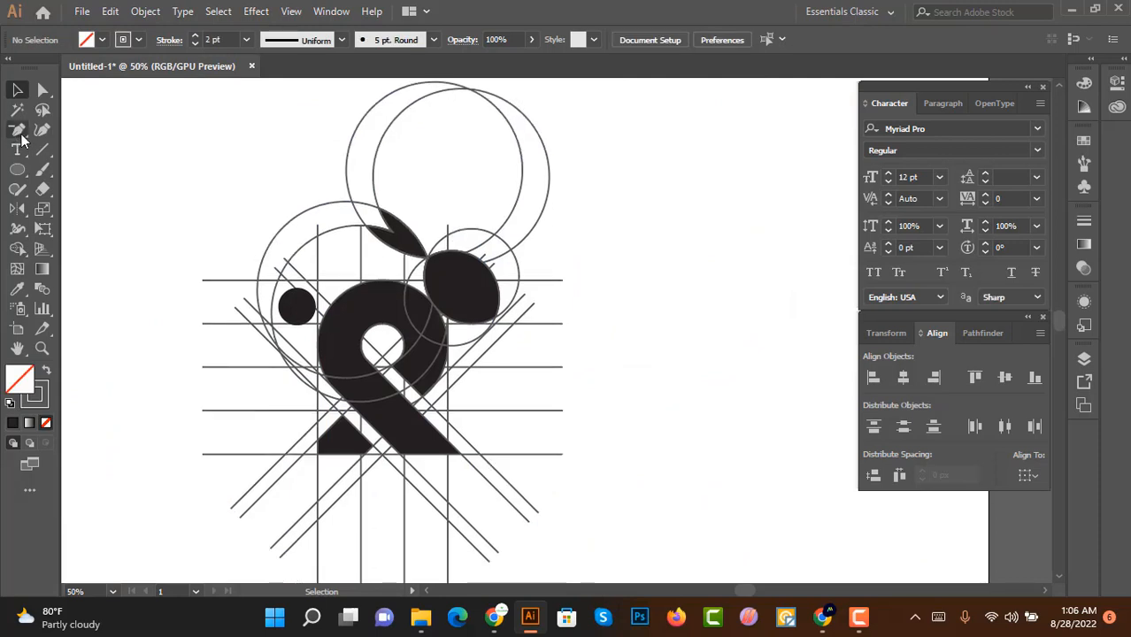
left_click(17, 110)
left_click(356, 311)
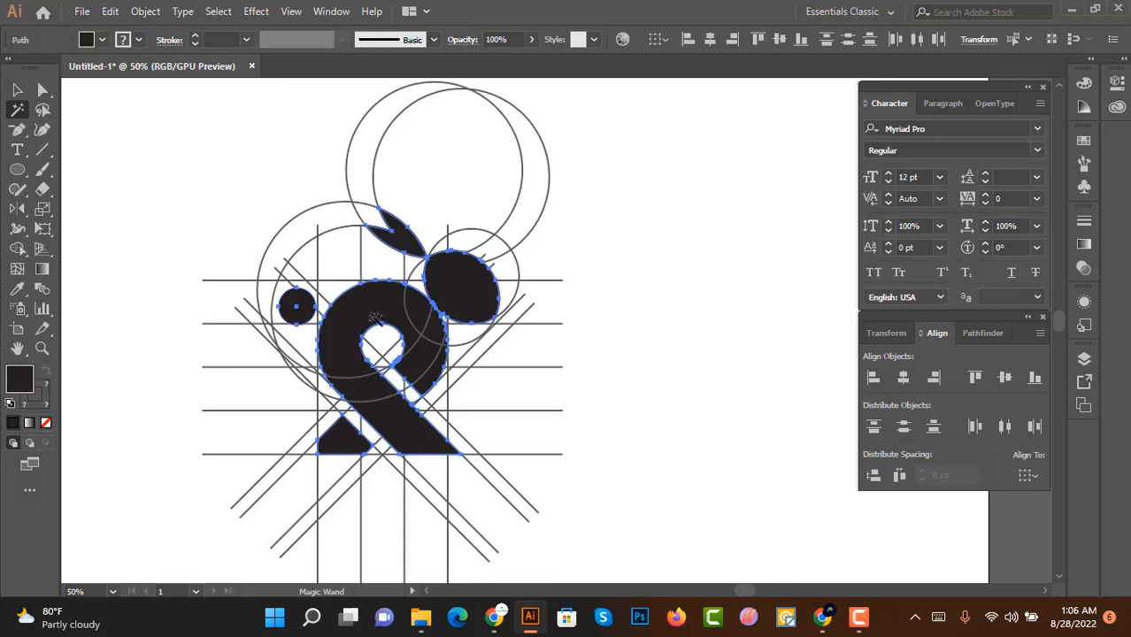
scroll(375, 317, "down", 1)
key("v")
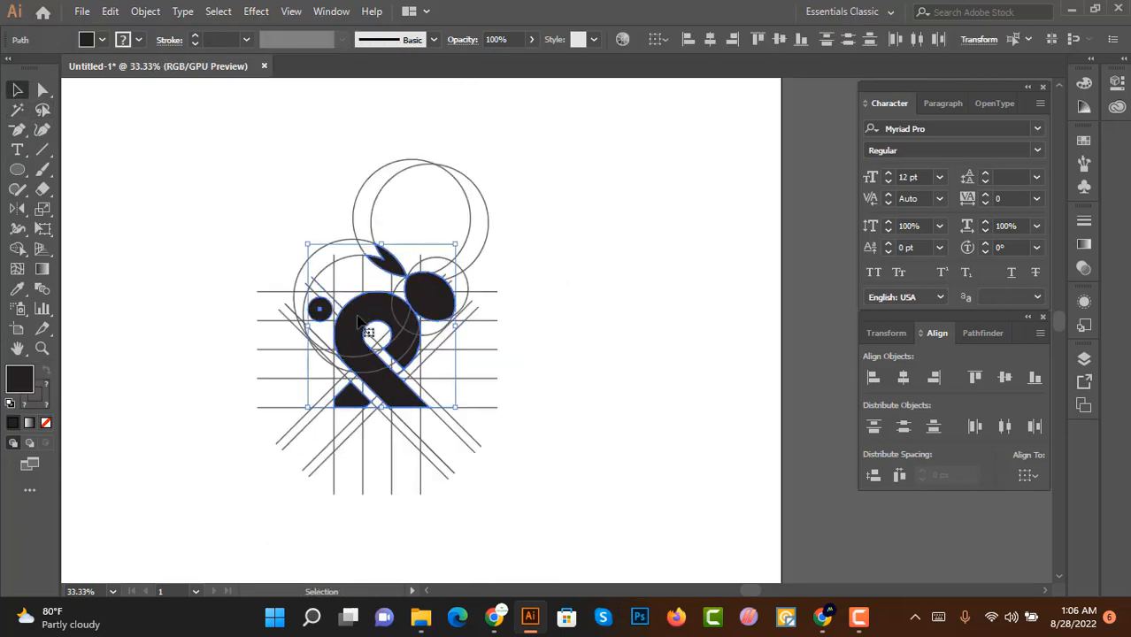
left_click_drag(358, 320, 607, 321)
left_click(721, 502)
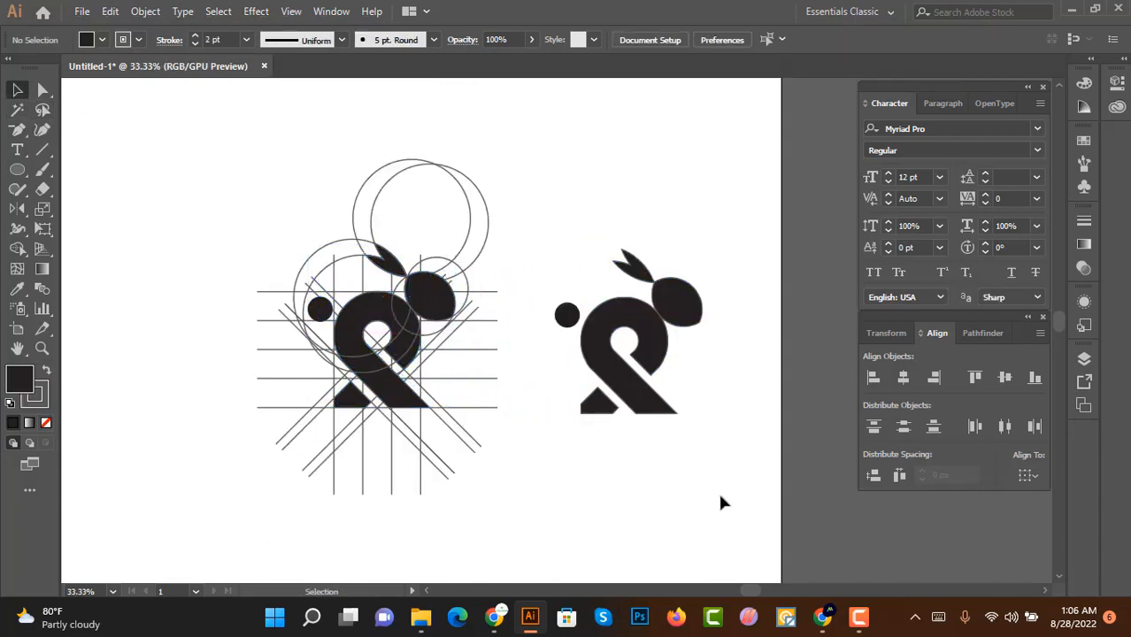
Step: Delete the original construction artwork and move the logo copy into its place
left_click_drag(204, 160, 520, 505)
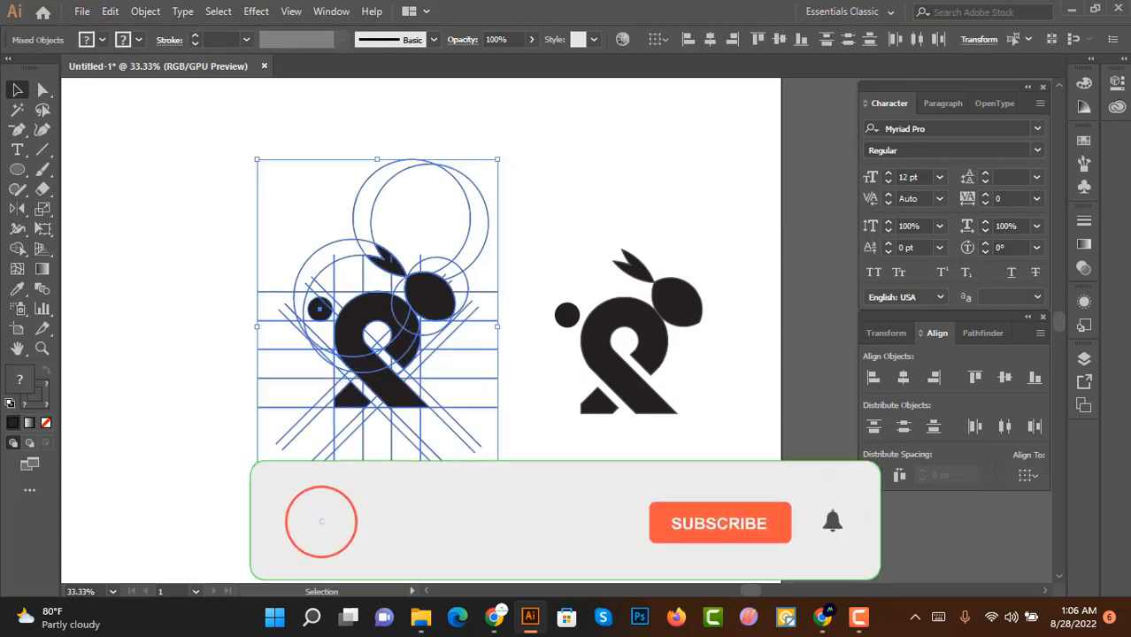
key("Delete")
left_click_drag(424, 189, 699, 425)
left_click_drag(664, 336, 419, 335)
left_click(442, 238)
Step: Select all the logo's shapes and group them
left_click_drag(246, 199, 503, 422)
key("ctrl+g")
left_click(535, 295)
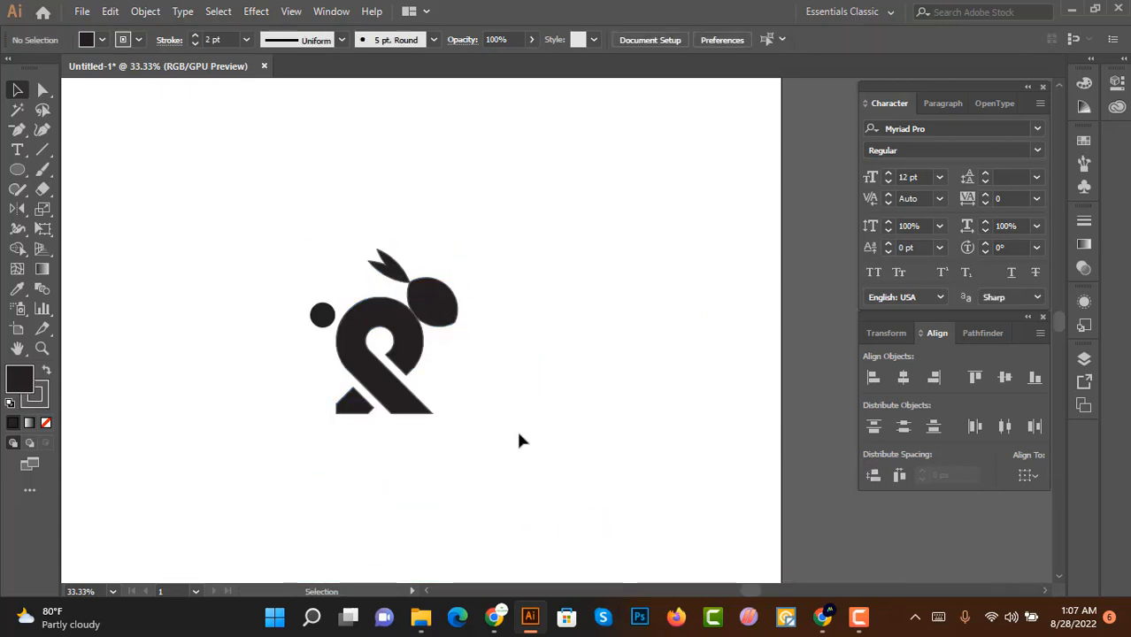
Step: Move the grouped logo further left on the artboard
left_click(414, 396)
left_click(584, 436)
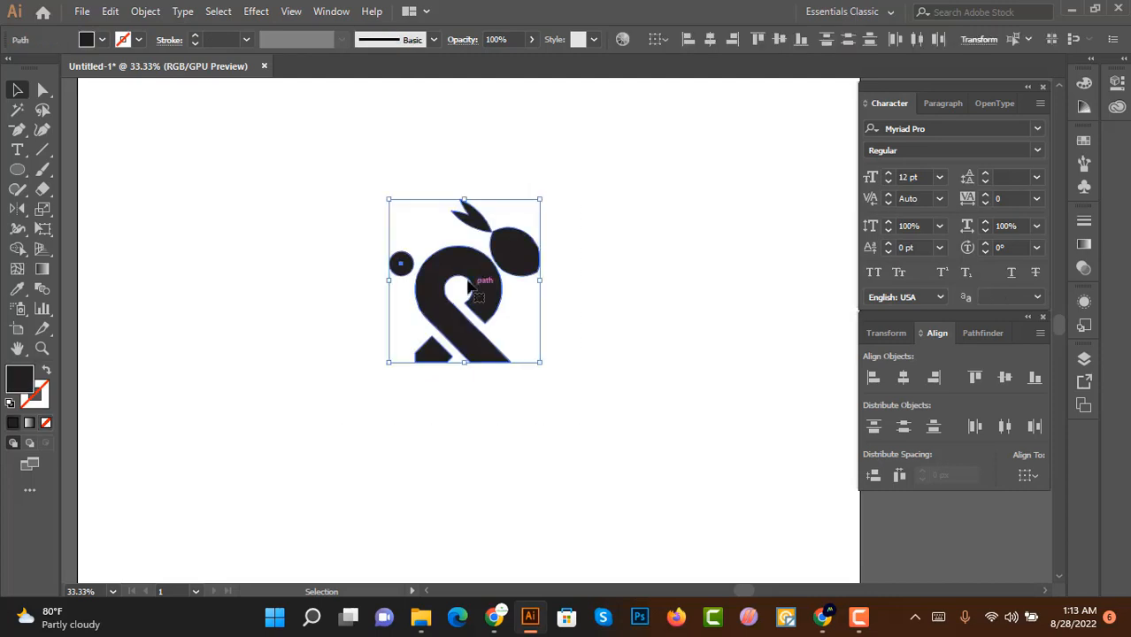
left_click_drag(478, 262, 299, 314)
left_click(467, 292)
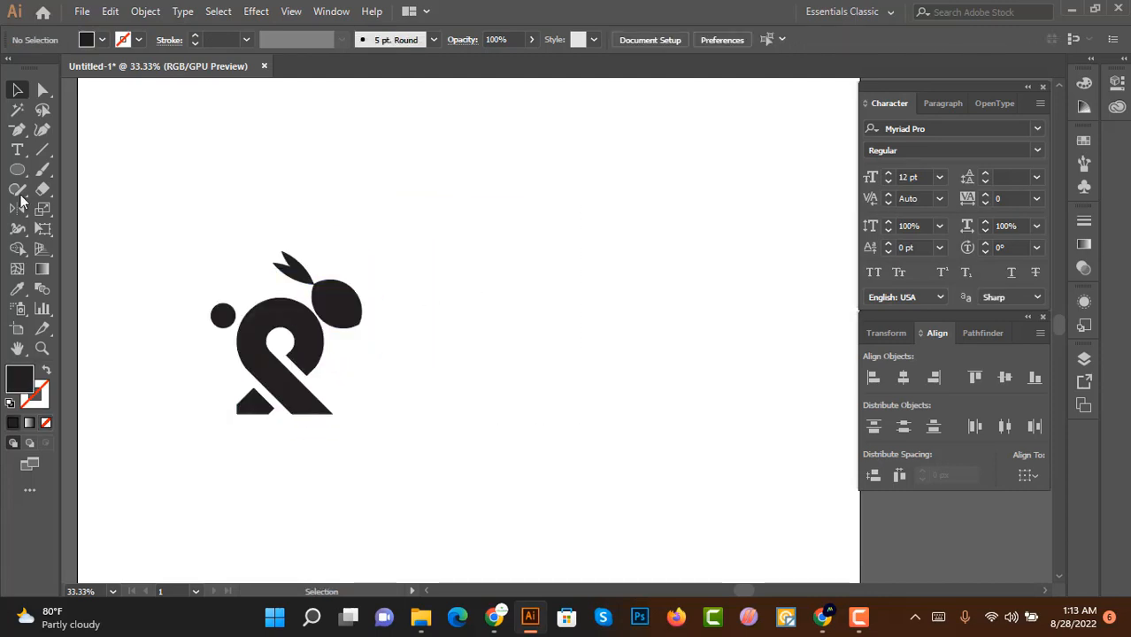
Step: Draw a long horizontal line through the logo at the head's lower edge
left_click(42, 149)
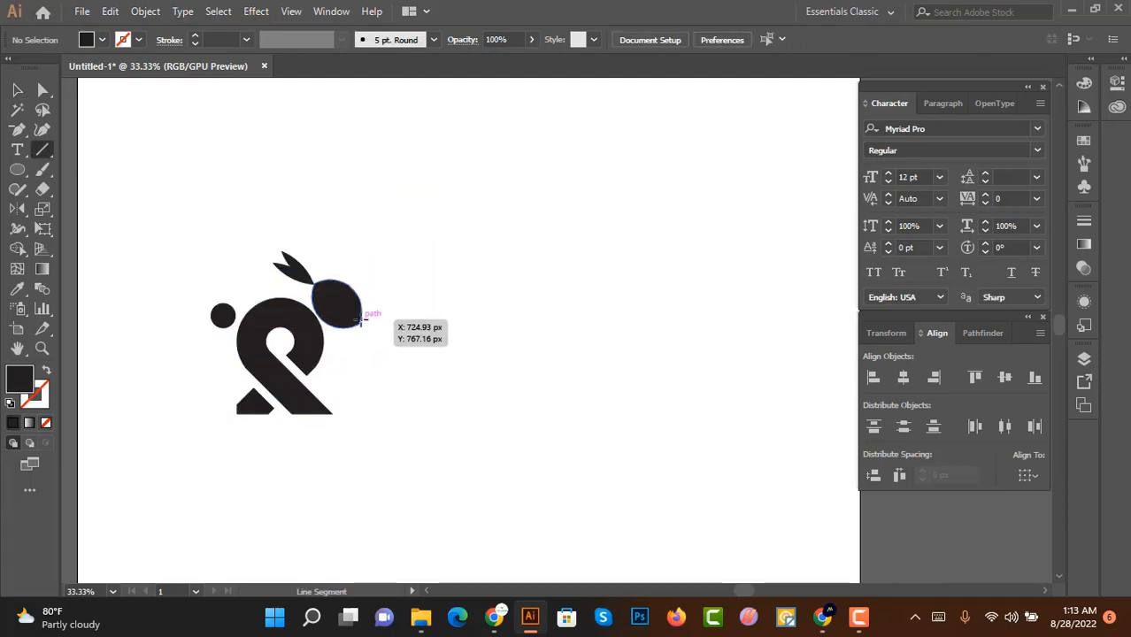
left_click_drag(178, 316, 774, 355)
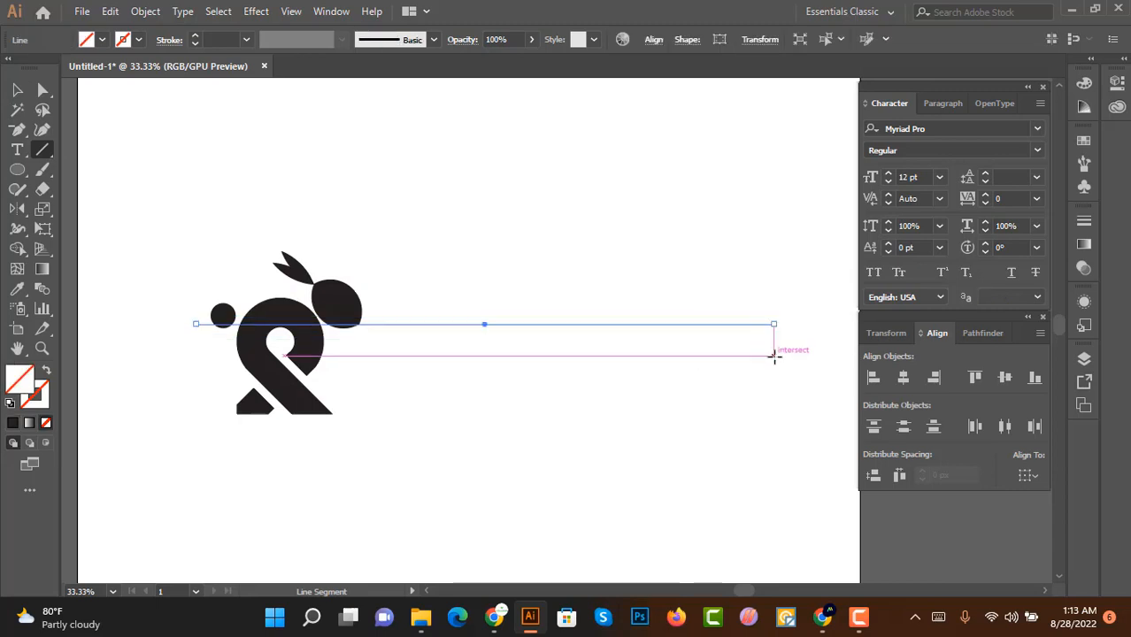
scroll(230, 41, "up", 4)
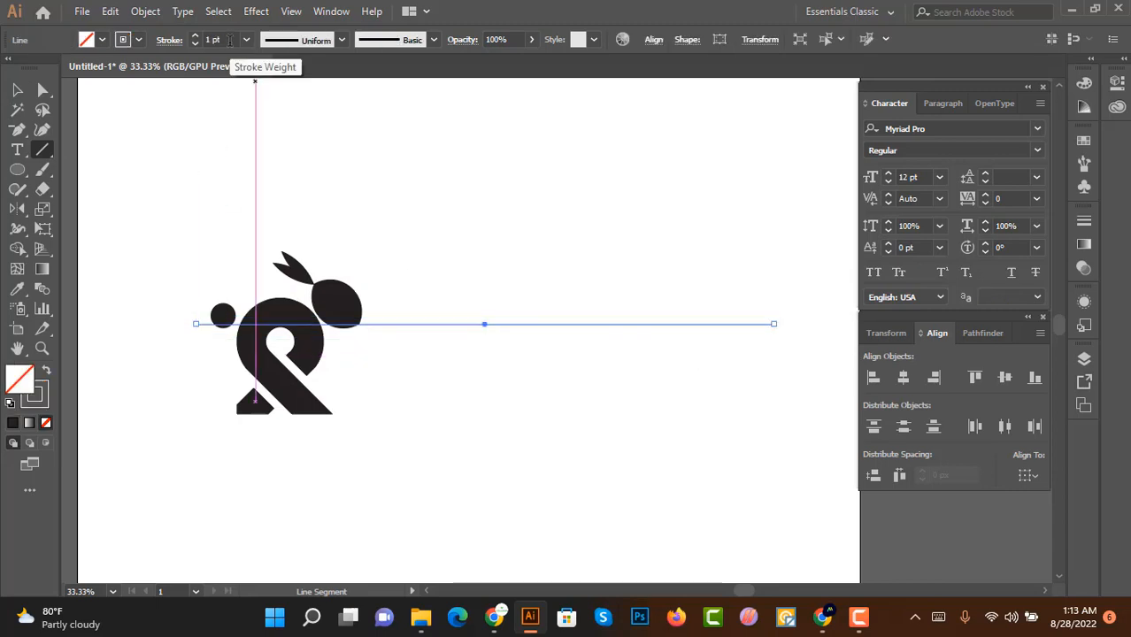
scroll(230, 40, "up", 1)
left_click(17, 89)
left_click(541, 362)
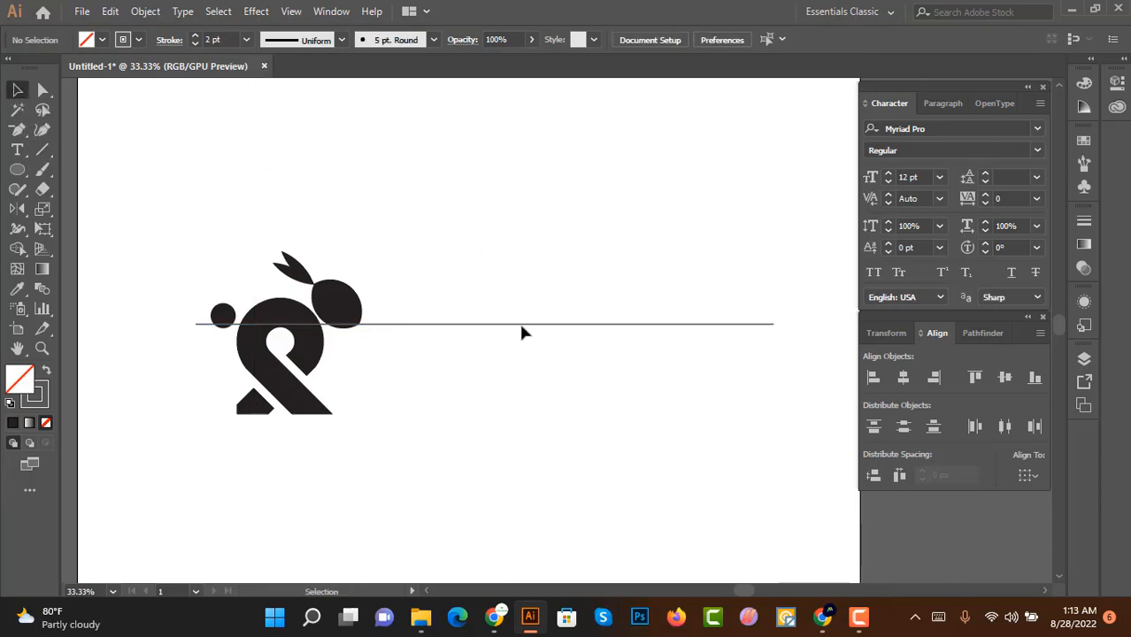
Step: Duplicate the horizontal line down to the logo's base and to the loop's middle
left_click_drag(521, 332, 513, 413)
left_click(548, 440)
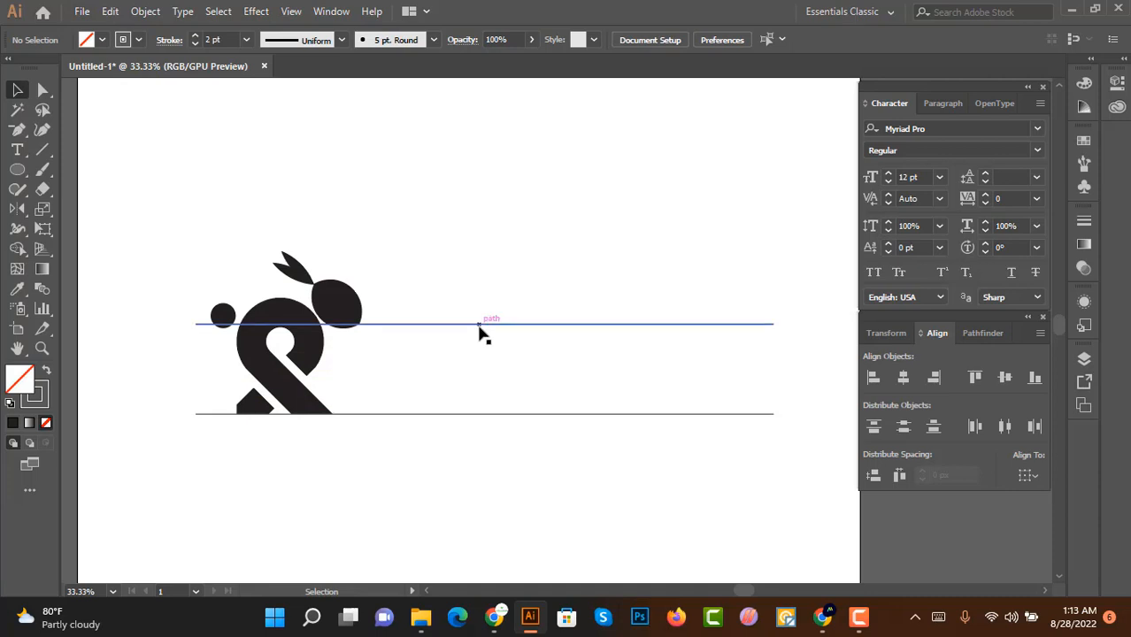
left_click_drag(482, 328, 487, 358)
left_click(522, 277)
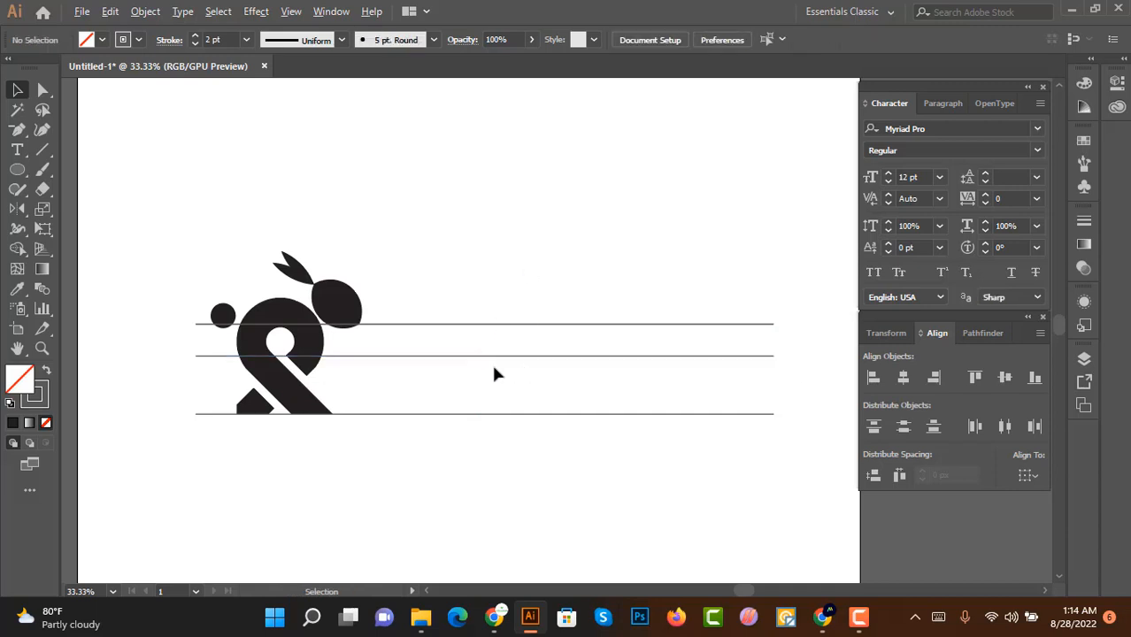
scroll(493, 367, "up", 1)
scroll(369, 341, "down", 1)
scroll(407, 354, "up", 1)
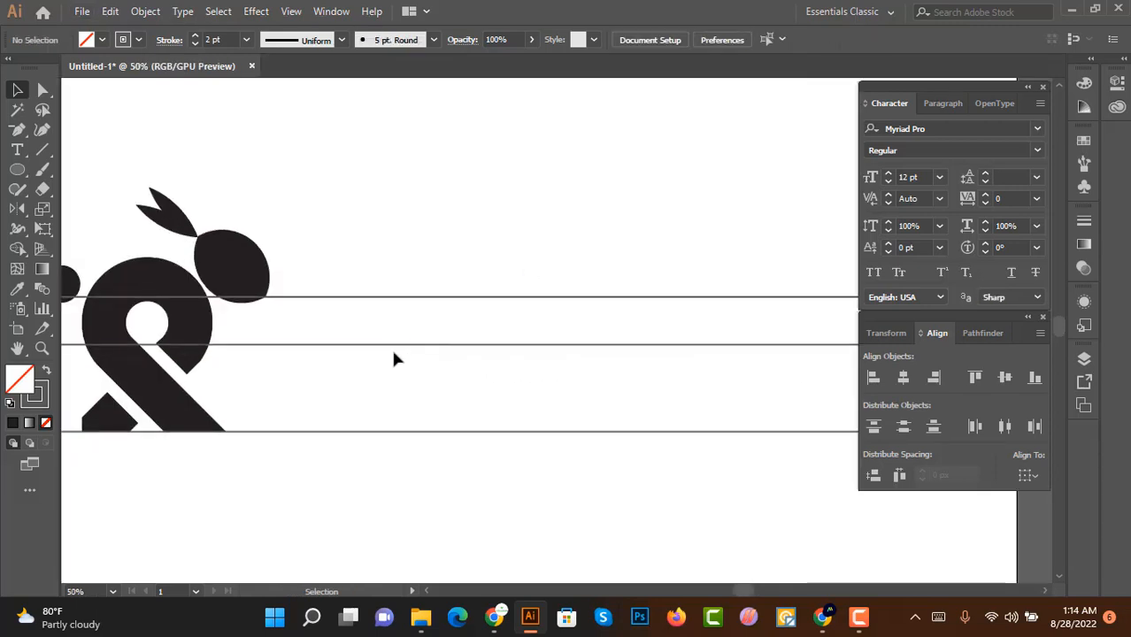
Step: Duplicate the middle horizontal line a short distance downward to add another guide line
left_click_drag(380, 345, 384, 379)
scroll(403, 378, "down", 2)
scroll(365, 371, "up", 1)
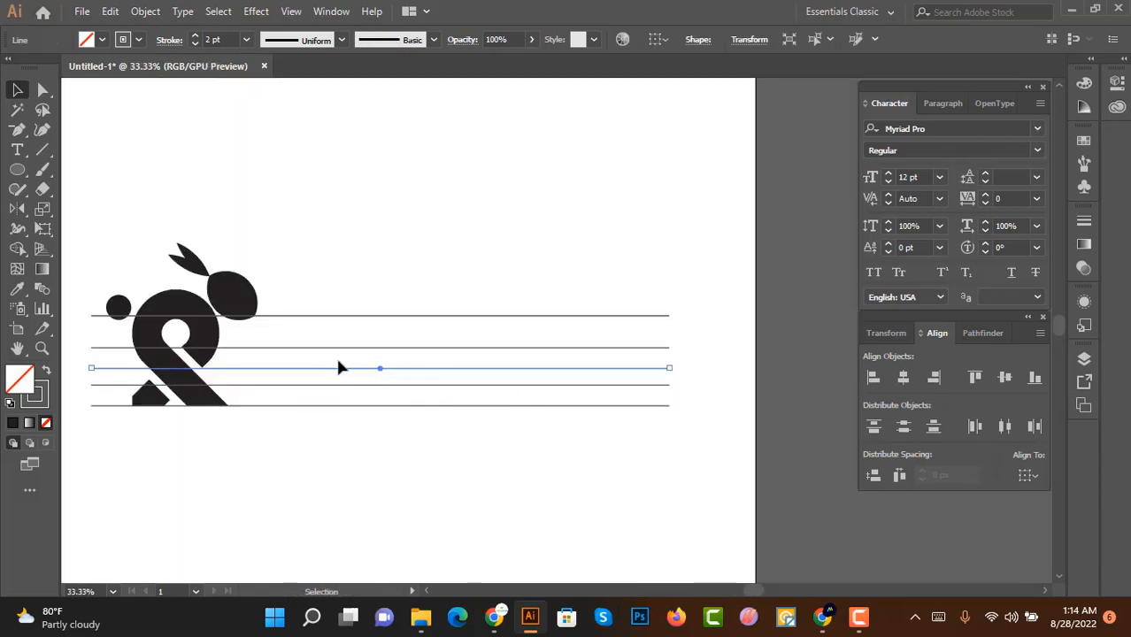
scroll(333, 372, "up", 1)
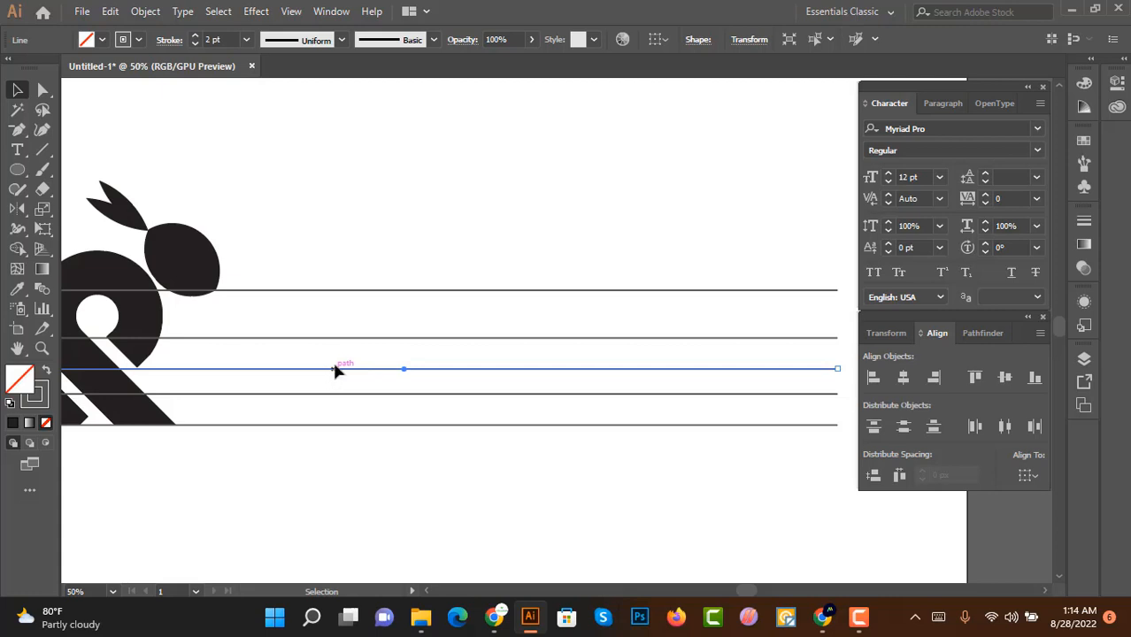
left_click_drag(334, 376, 333, 376)
left_click(366, 362)
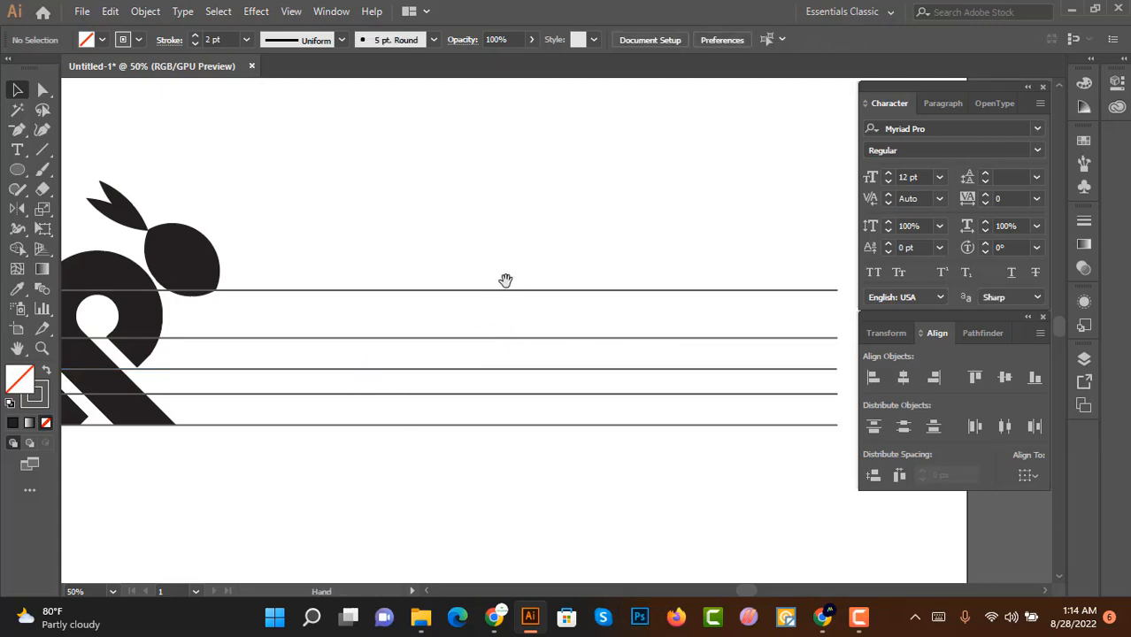
Step: Draw a vertical line beside the logo and duplicate it into a row of vertical lines across the horizontals
left_click_drag(504, 281, 495, 281)
left_click(43, 149)
mouse_move(260, 202)
left_mouse_down()
mouse_move(248, 566)
mouse_move(248, 498)
mouse_move(215, 495)
left_mouse_up()
left_click(17, 89)
left_click(240, 205)
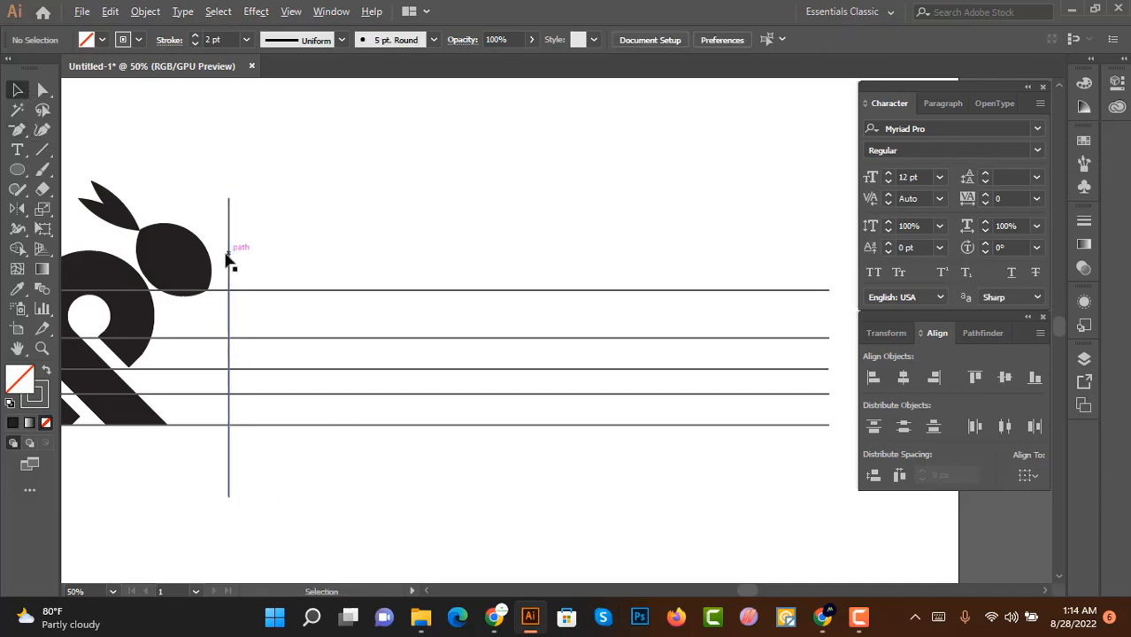
left_click_drag(226, 258, 283, 268)
scroll(273, 262, "up", 1)
left_click_drag(253, 215, 613, 275)
scroll(347, 273, "down", 1, "alt")
key("Delete")
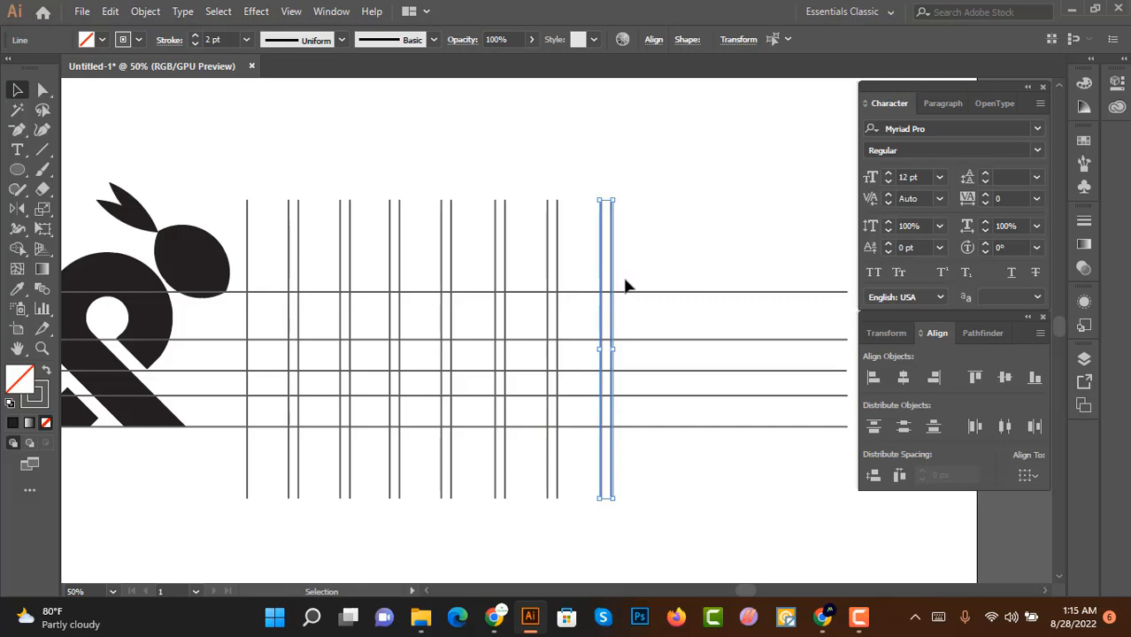
Step: Select all the vertical lines and delete them
left_click_drag(659, 204, 237, 255)
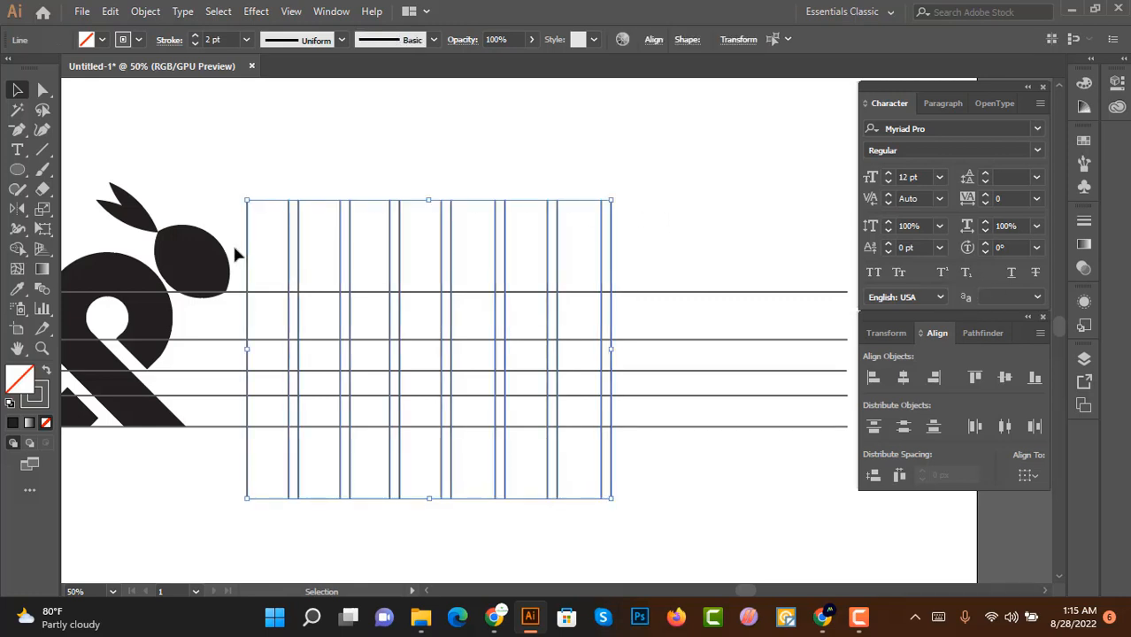
key("Delete")
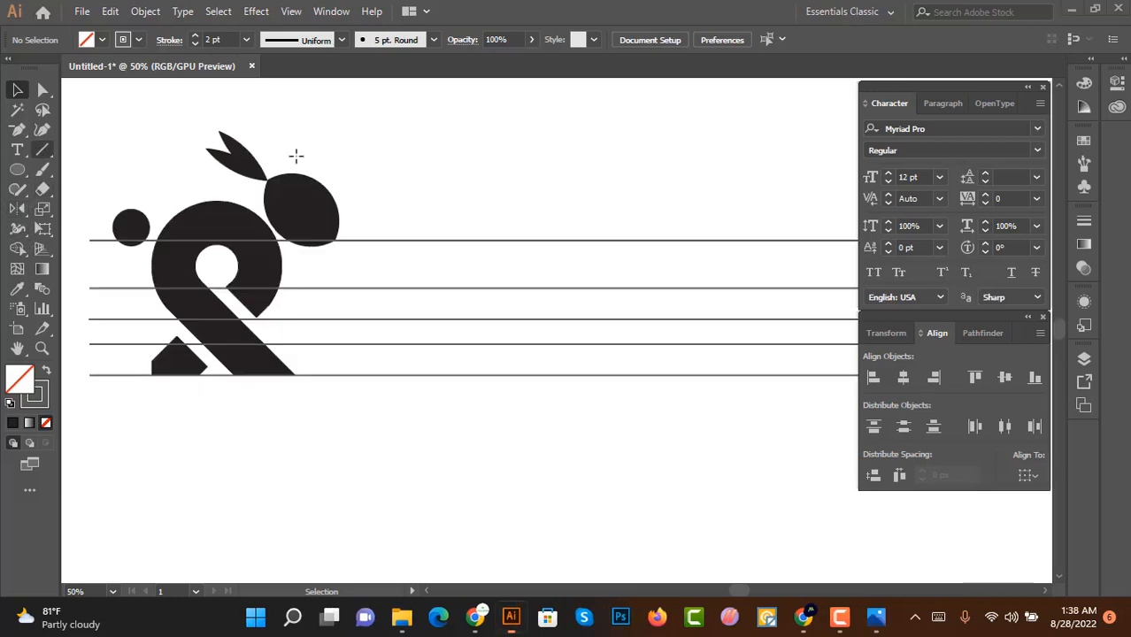
Step: Draw a long vertical line beside the logo and duplicate it to the right
left_click_drag(371, 145, 372, 460)
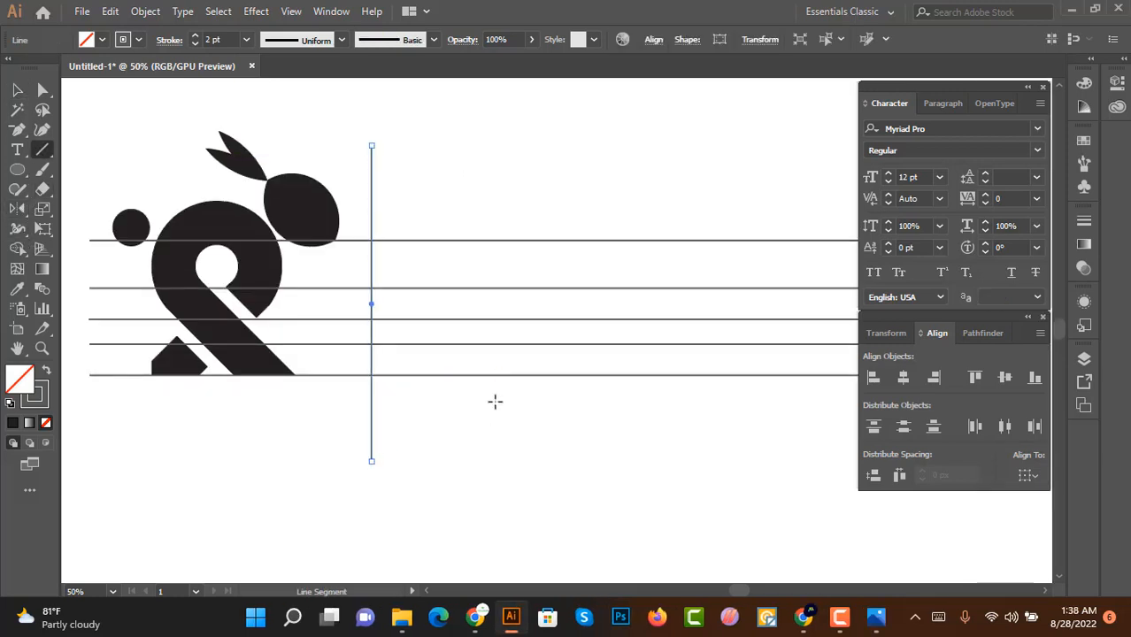
key("v")
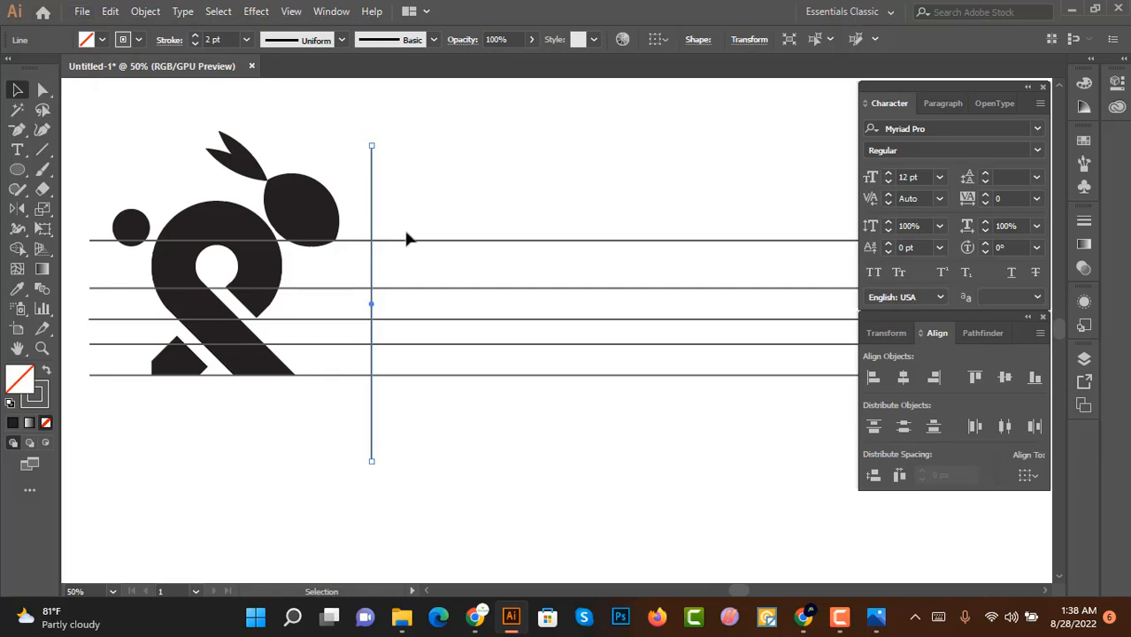
scroll(406, 238, "up", 1)
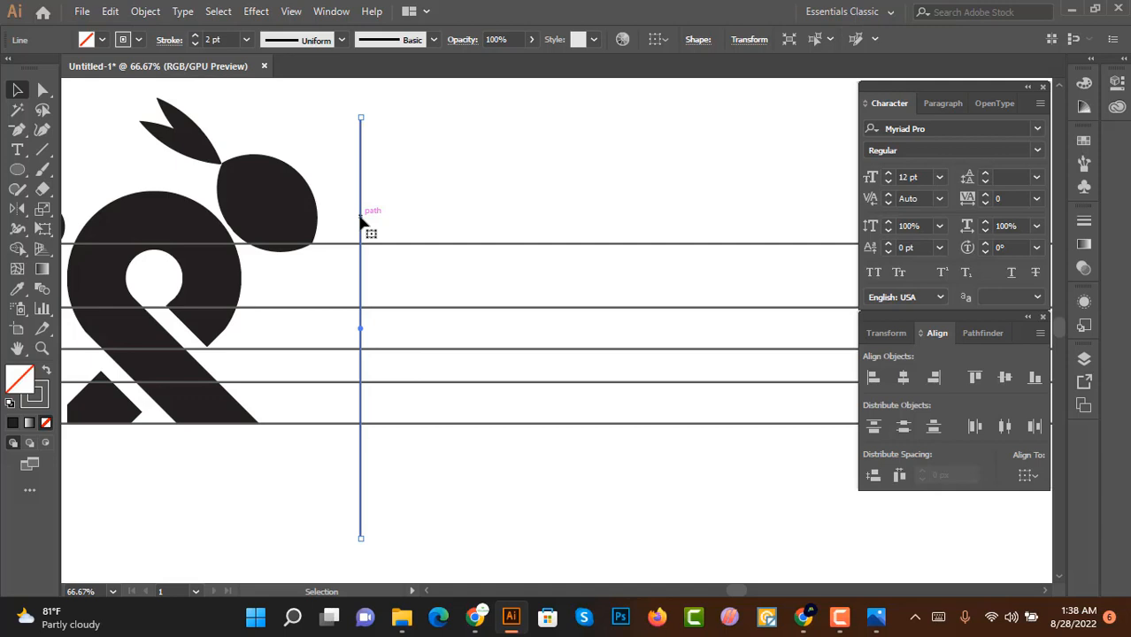
left_click_drag(361, 221, 508, 231)
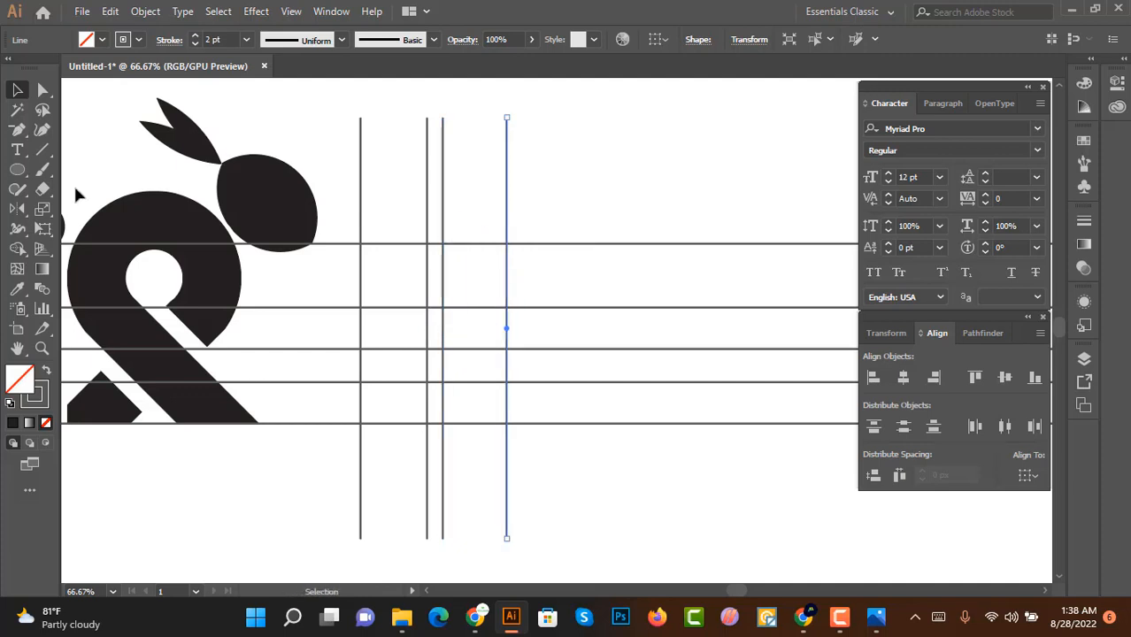
Step: Draw a circle between the vertical lines, spanning two horizontal guide lines
left_click(15, 171)
left_click_drag(361, 308, 476, 379)
key("ctrl+equal")
key("ctrl+equal")
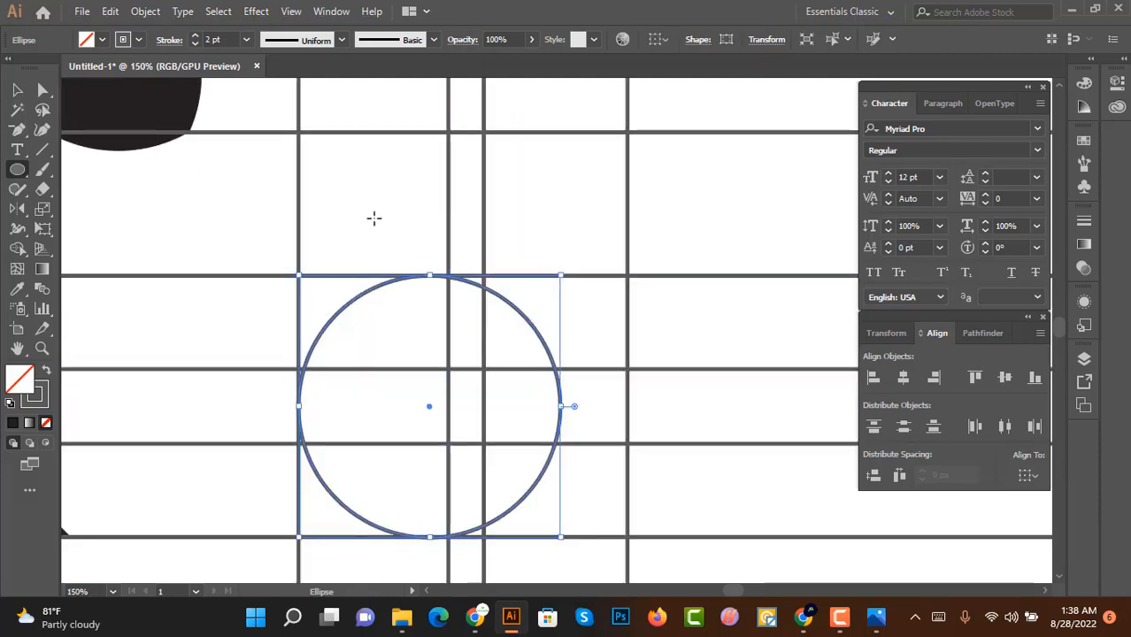
Step: Move vertical lines so one sits on the circle's right edge and two flank its centre
key("v")
left_click(517, 197)
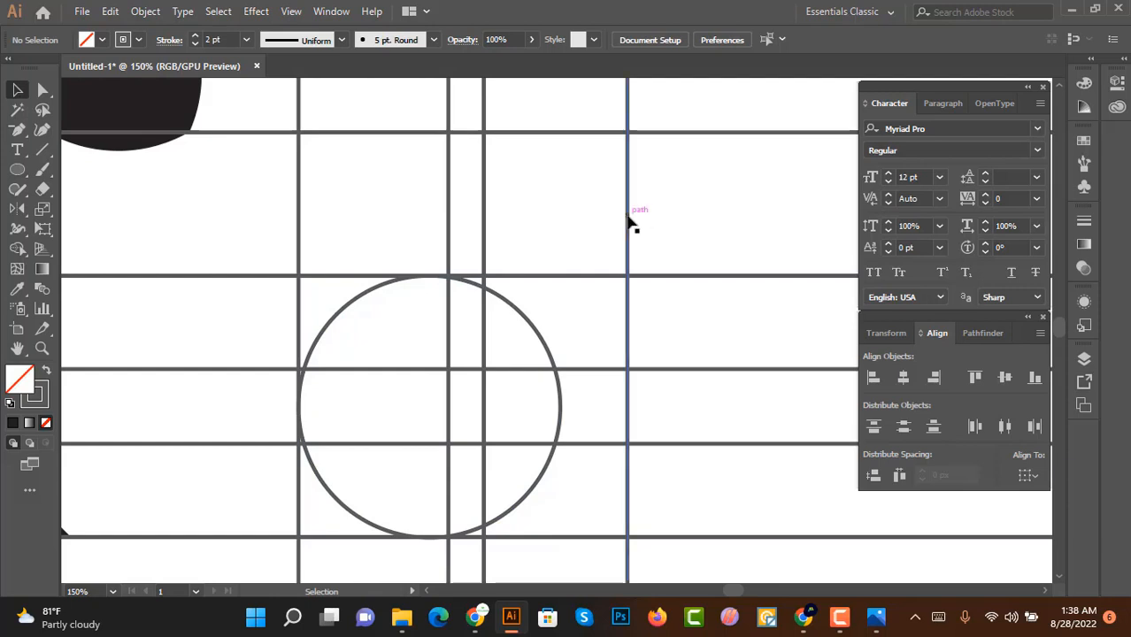
left_click_drag(630, 223, 560, 235)
left_click(407, 212)
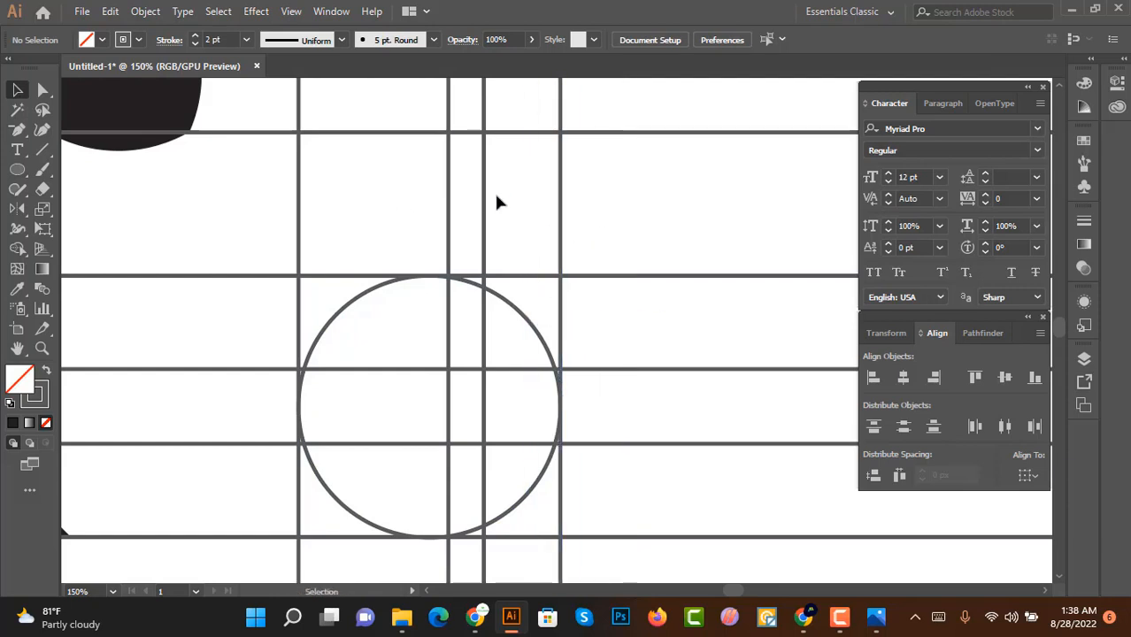
left_click_drag(451, 217, 403, 222)
Step: Try to align the circle with the selected vertical lines
left_click(504, 296)
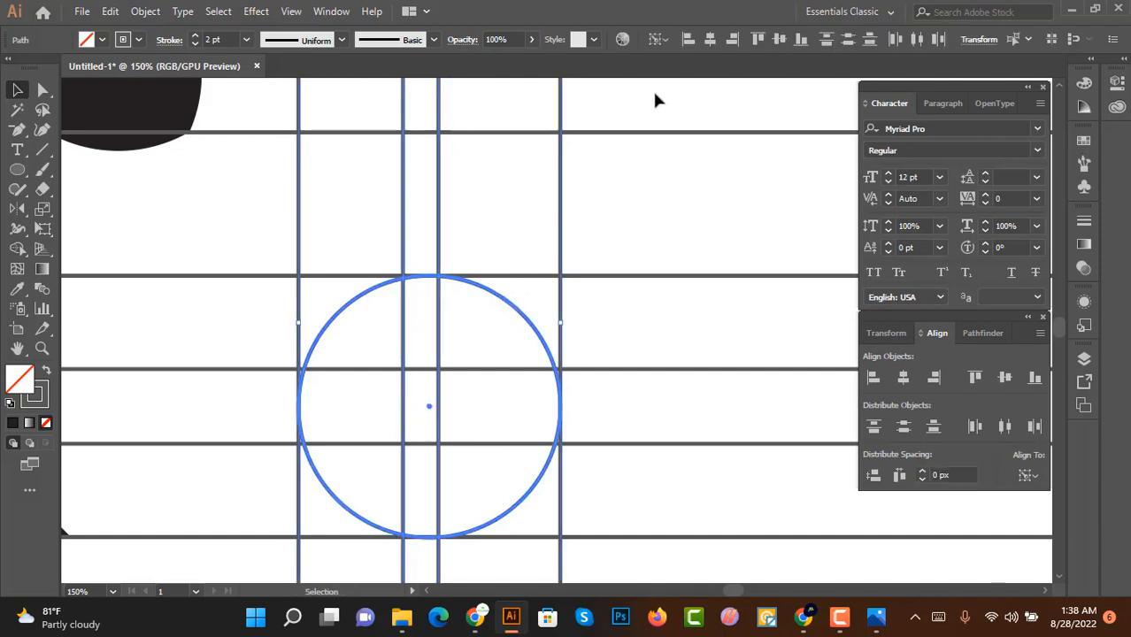
left_click(709, 41)
key("ctrl+z")
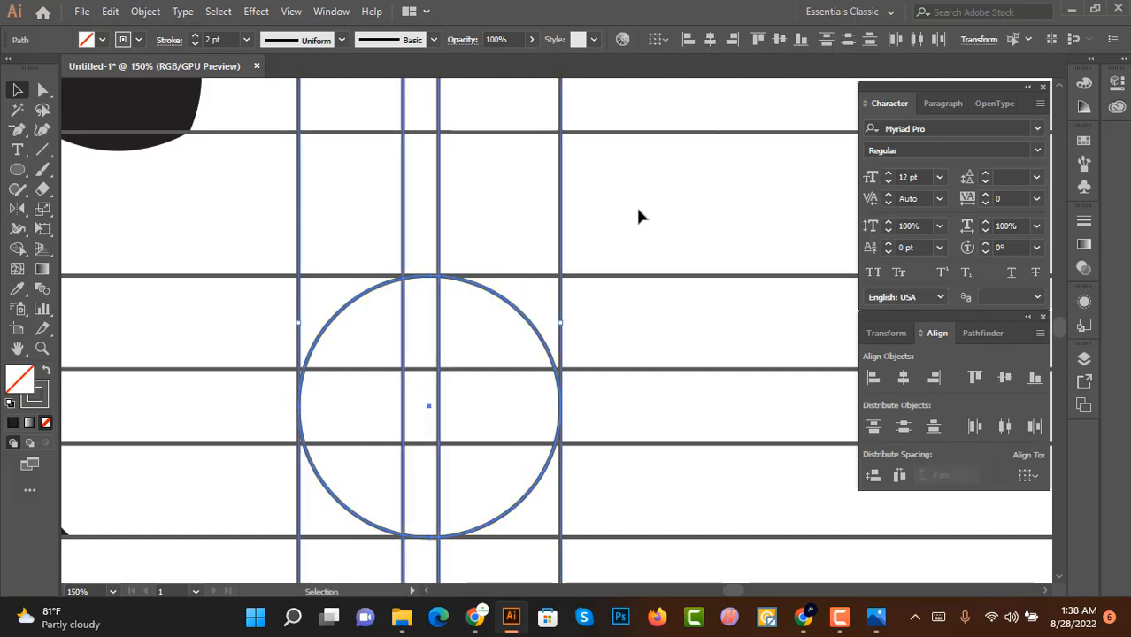
left_click(639, 215)
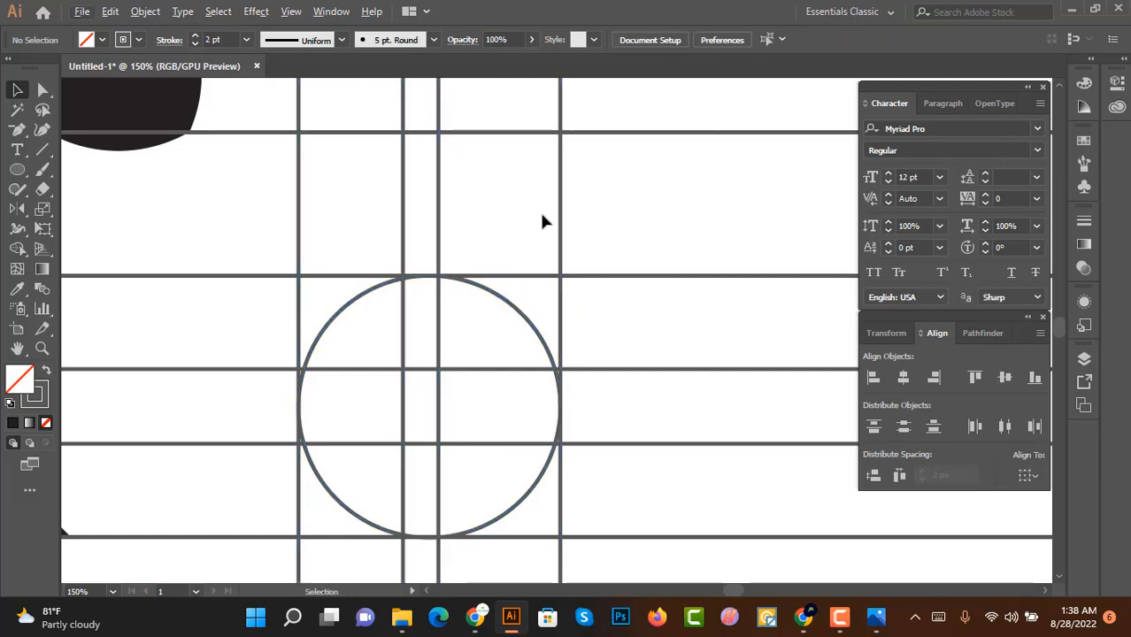
Step: Scale a smaller concentric circle inside the large circle
left_click(401, 222)
scroll(512, 308, "down", 2)
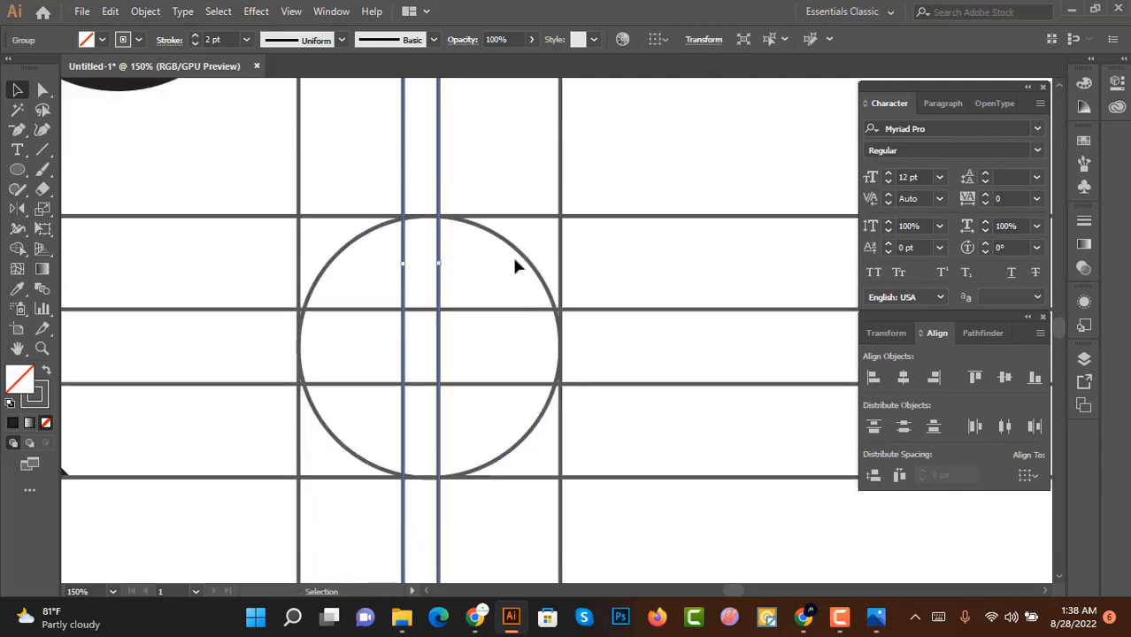
left_click(522, 256)
key("a")
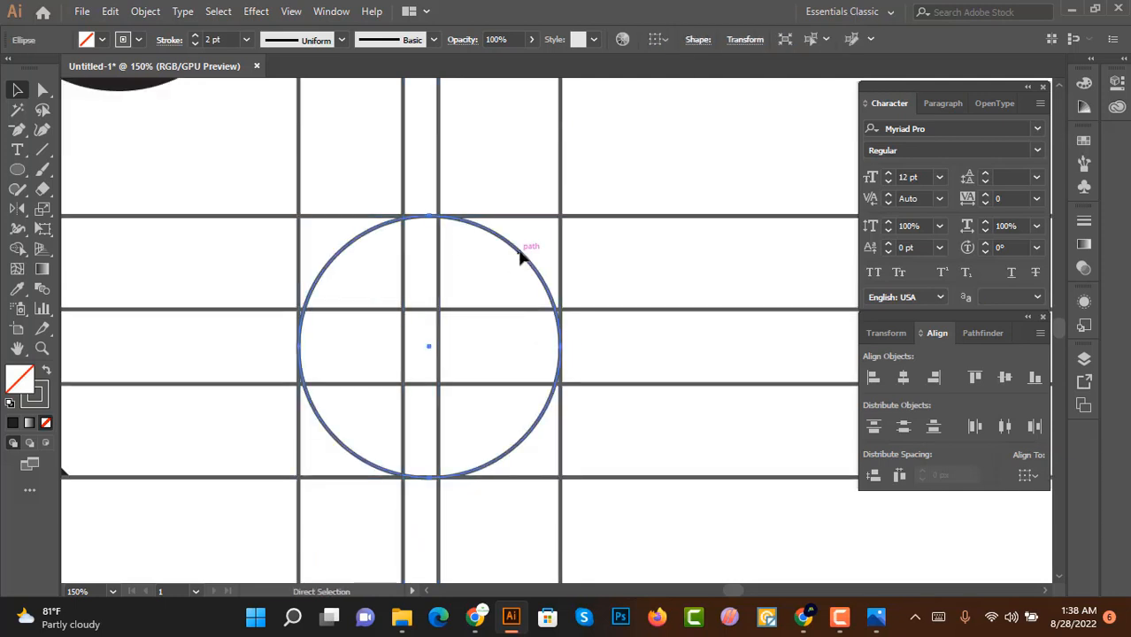
key("v")
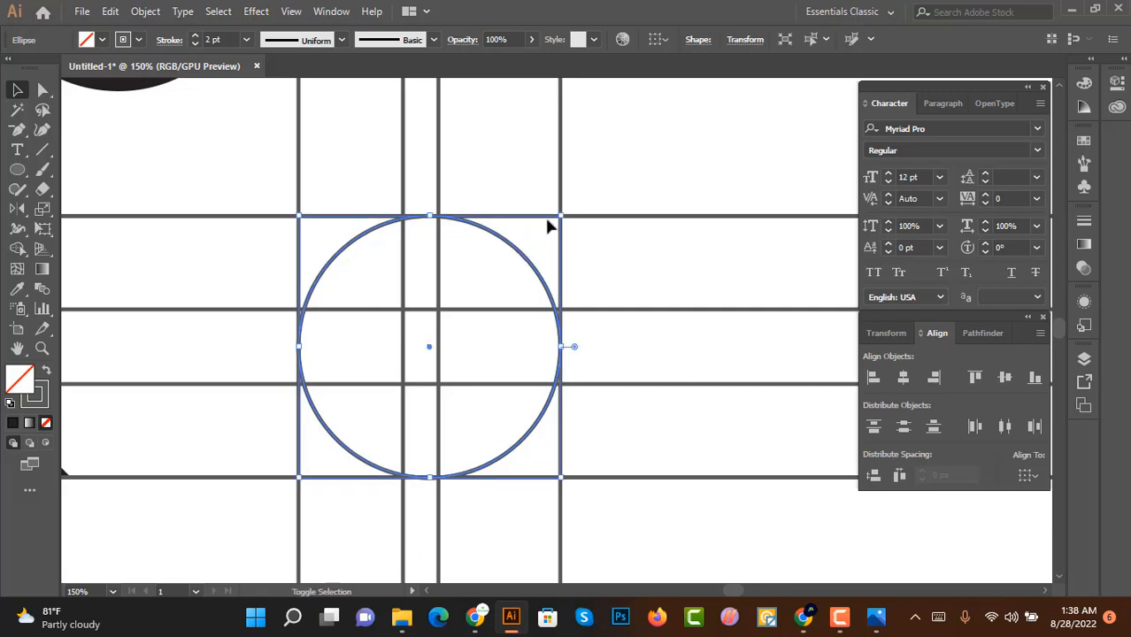
left_click_drag(559, 216, 478, 313)
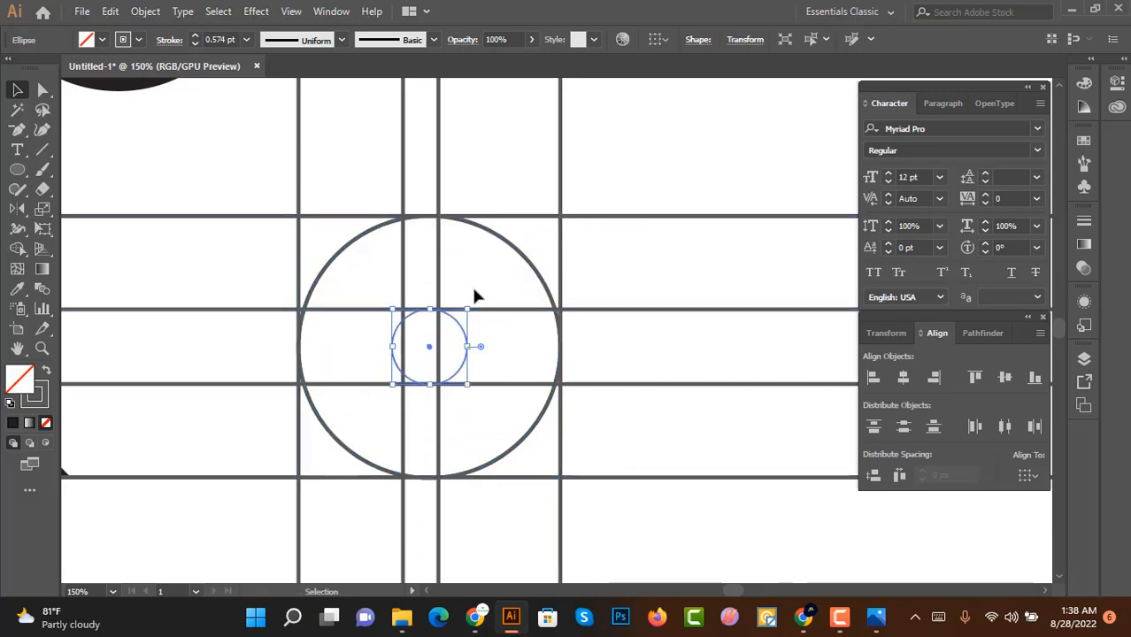
Step: Match the small circle's stroke to the large circle using the Eyedropper
left_click(468, 269)
left_click(466, 341)
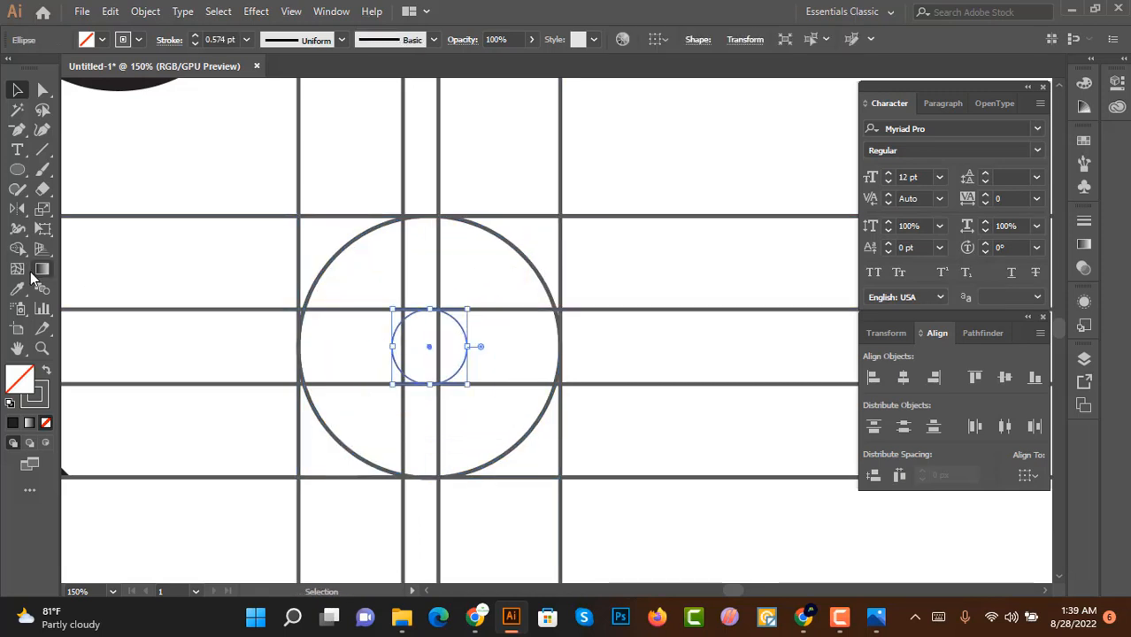
key("i")
left_click(510, 247)
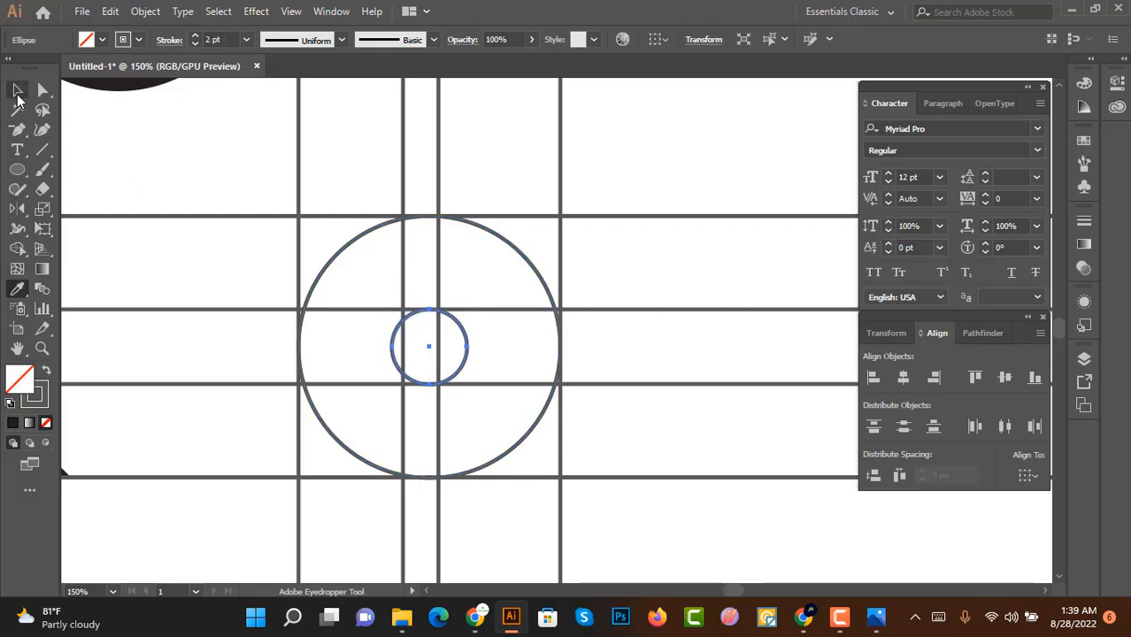
Step: Move a vertical line so it runs along the small circle's right edge
left_click(17, 90)
left_click(213, 168)
left_click_drag(437, 276, 464, 274)
scroll(472, 317, "up", 3)
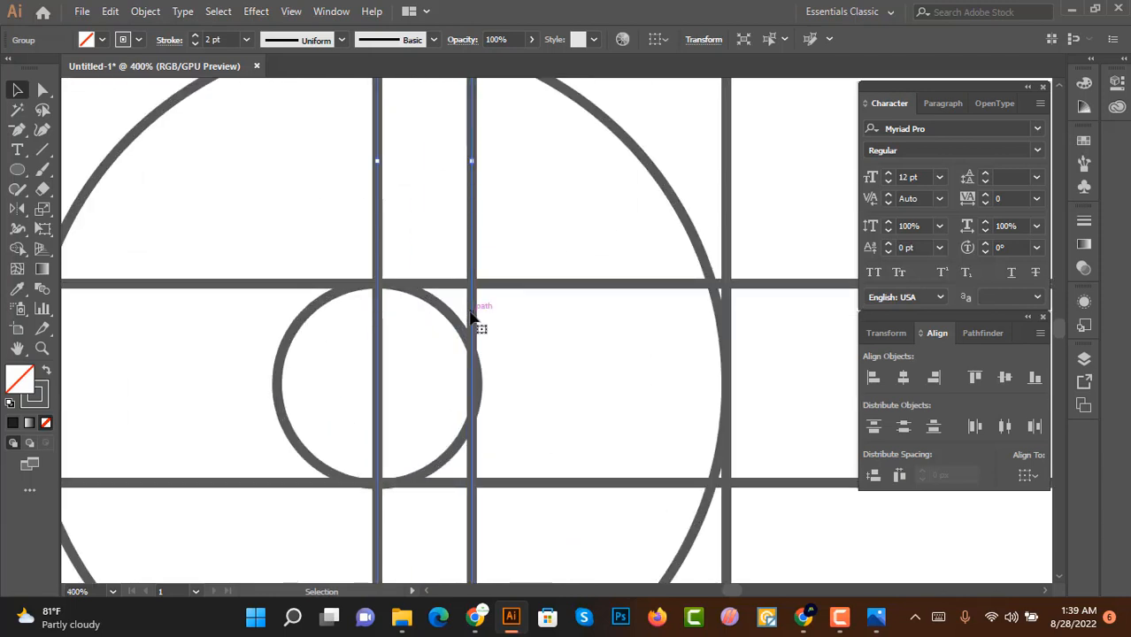
left_click_drag(471, 319, 478, 307)
left_click(517, 333)
scroll(517, 333, "down", 5)
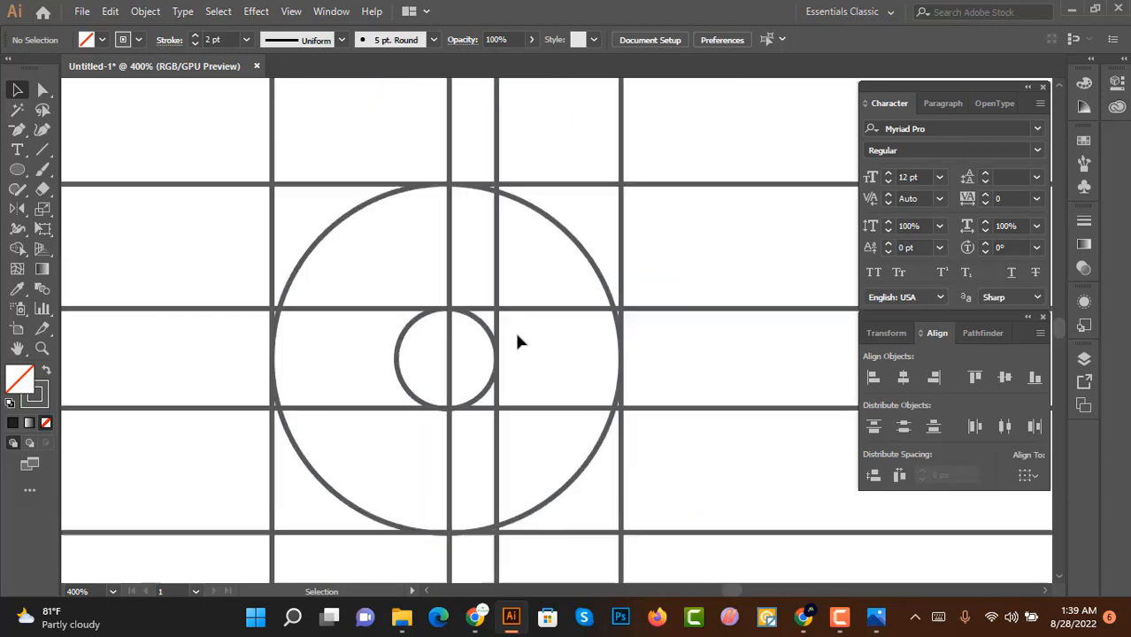
Step: Select the two circles with their four vertical lines and group them
left_click_drag(597, 284, 397, 319)
left_click_drag(385, 372, 263, 373)
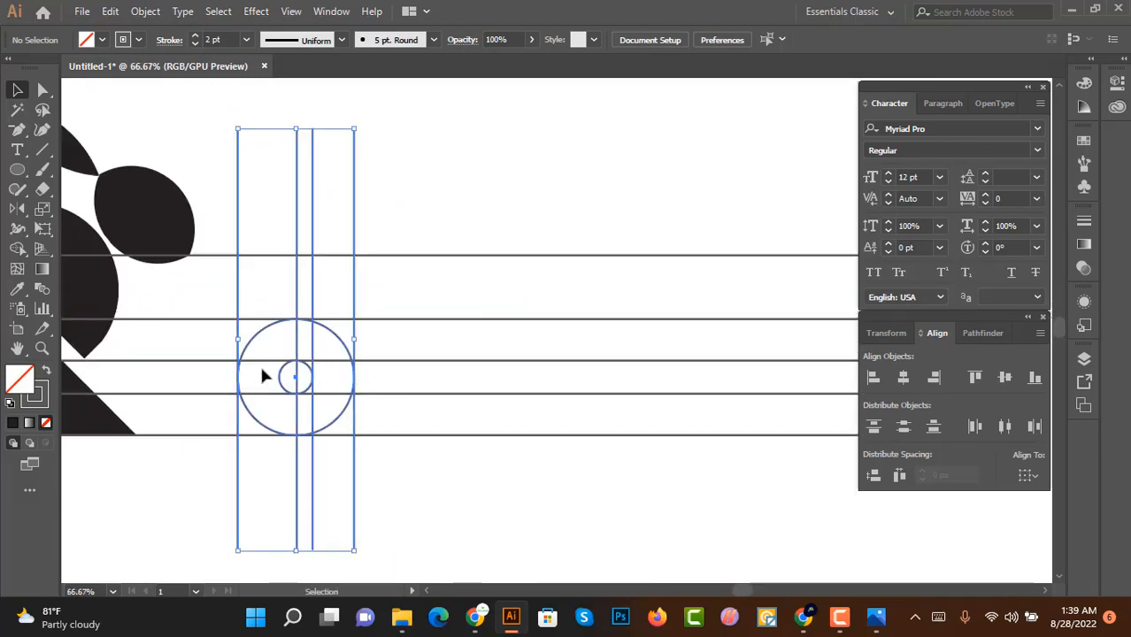
key("ctrl+g")
Step: Duplicate the group to the right and repeat the duplication three more times
left_click_drag(314, 342, 444, 337)
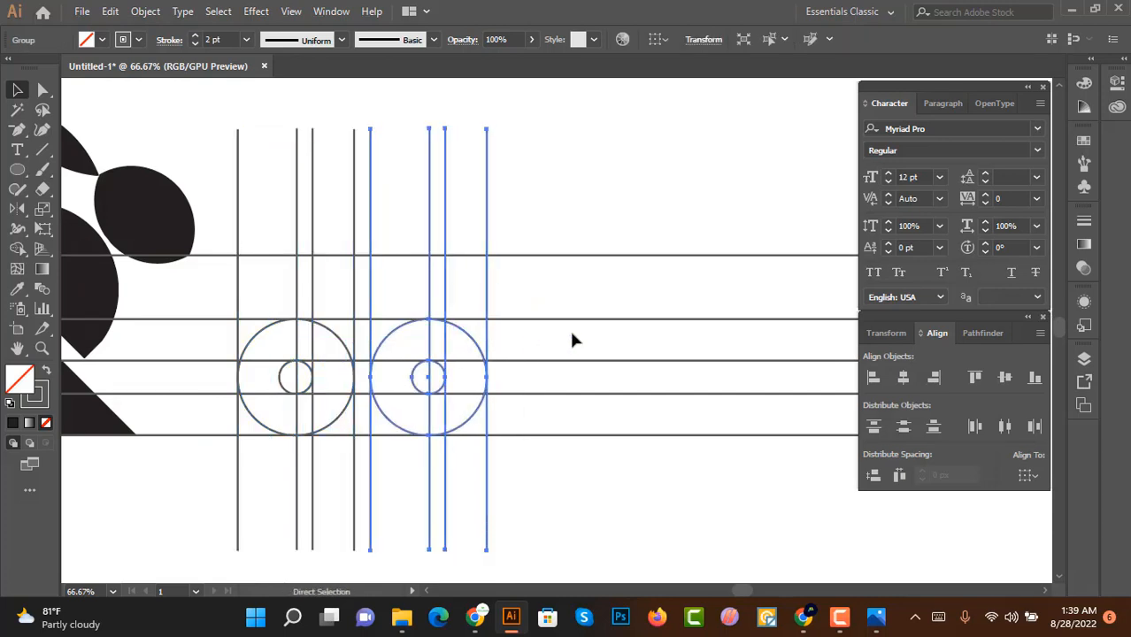
key("ctrl+d")
key("ctrl+d")
key("ctrl+d")
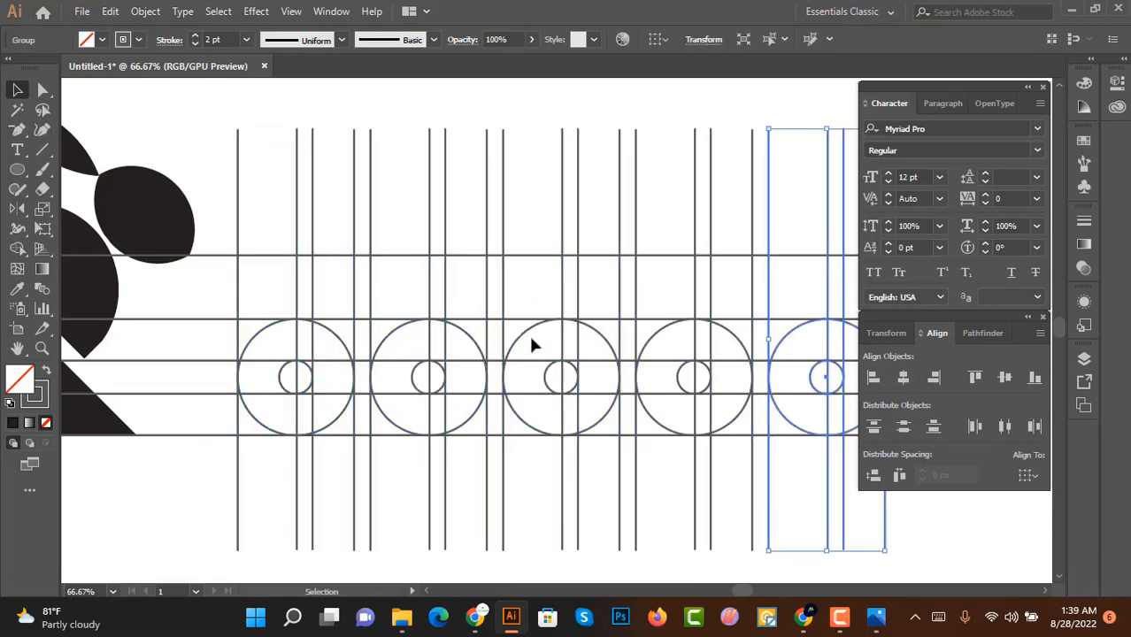
Step: Ungroup the fourth circle-and-lines group
scroll(613, 359, "down", 2)
scroll(664, 361, "up", 2)
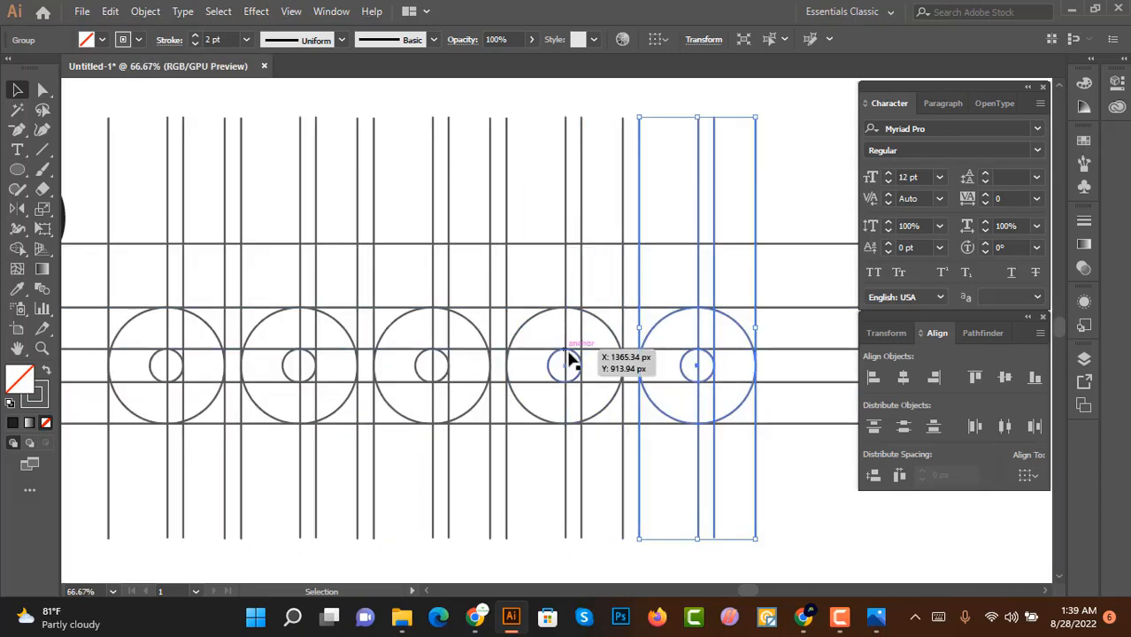
scroll(580, 327, "up", 1)
left_click(552, 289)
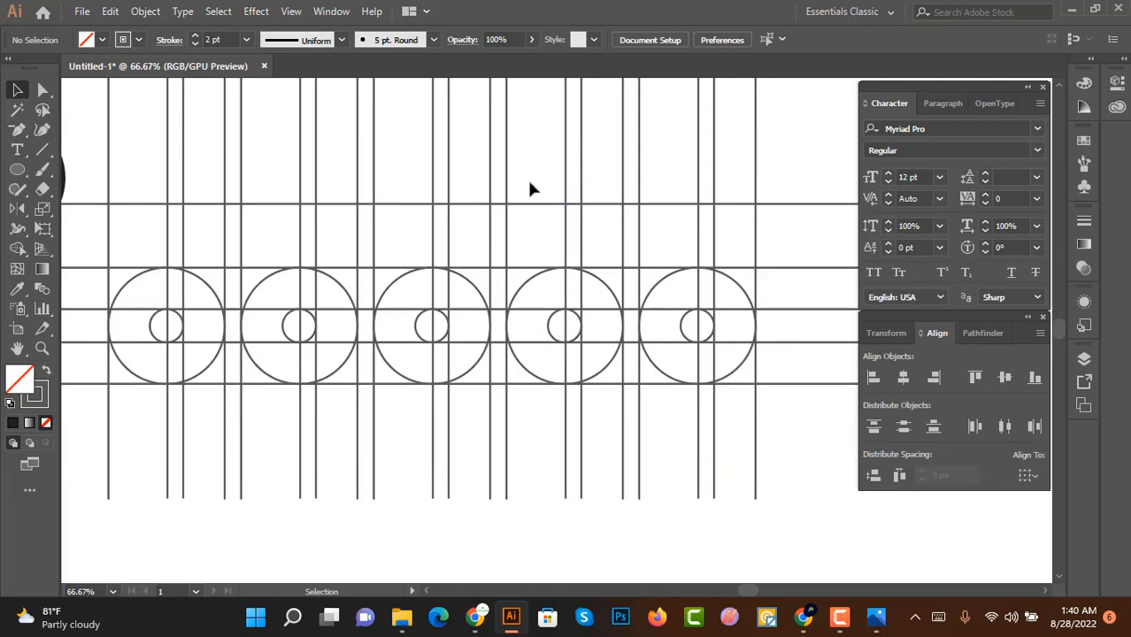
left_click(550, 329)
right_click(552, 329)
left_click(619, 203)
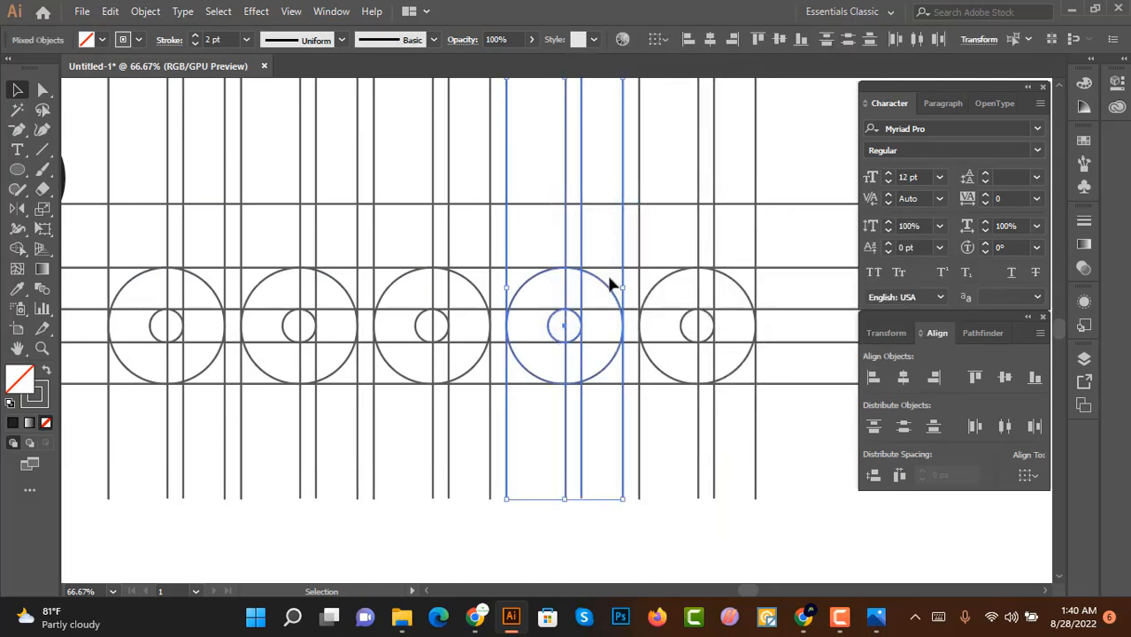
Step: Delete the large and small circles from that group, keeping its vertical lines
left_click(608, 279)
scroll(609, 279, "up", 2)
left_click(598, 291)
scroll(594, 302, "up", 1)
scroll(595, 305, "down", 1)
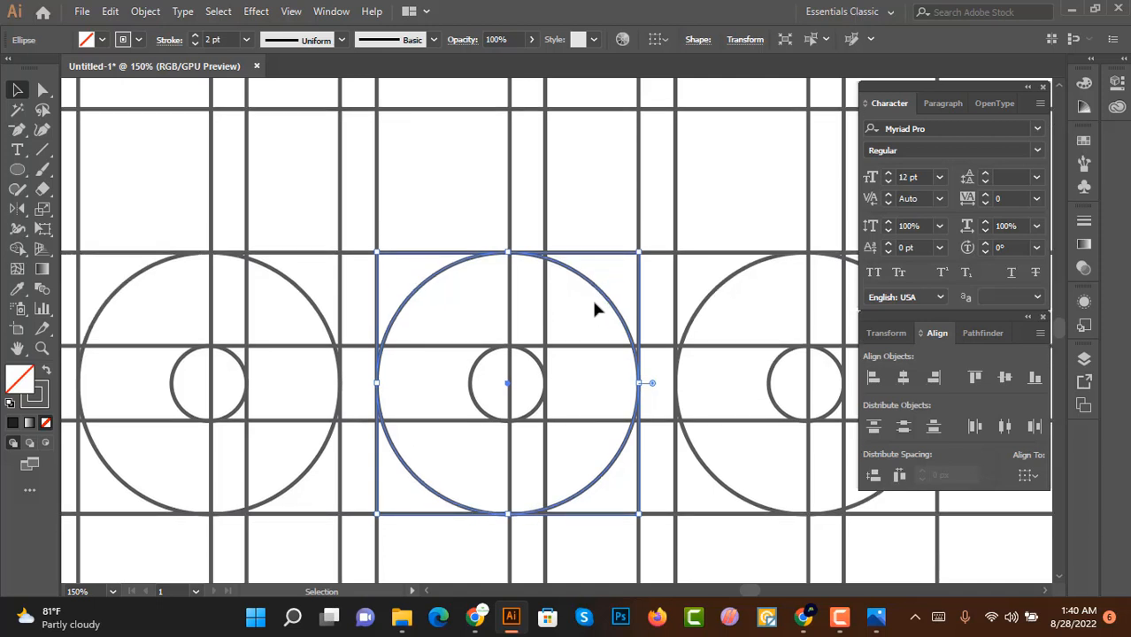
scroll(595, 305, "up", 2)
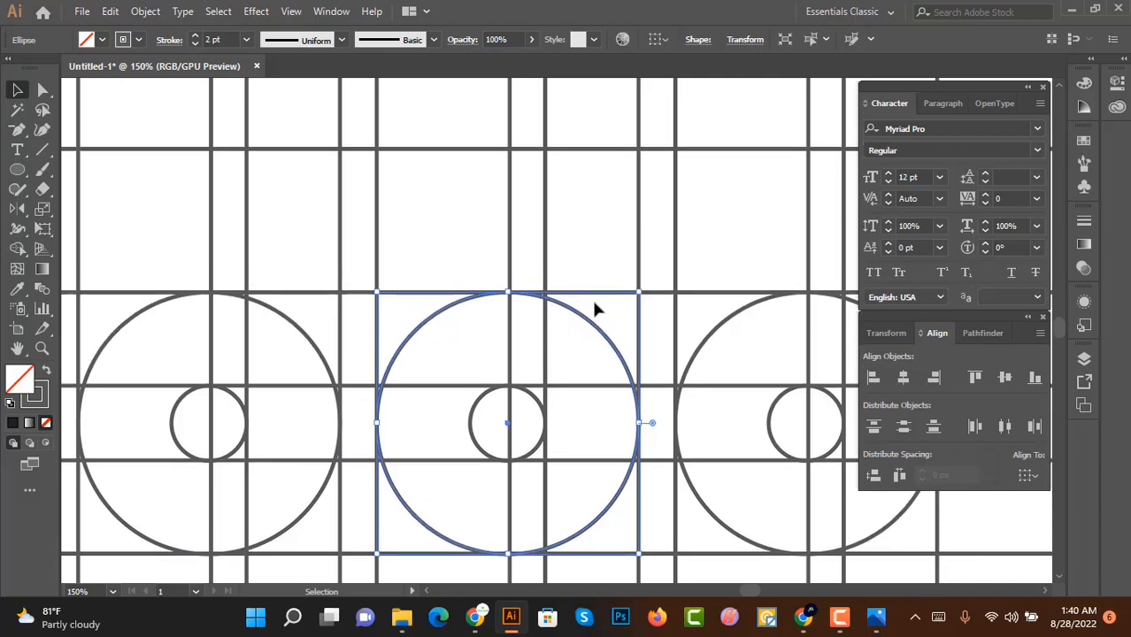
key("Delete")
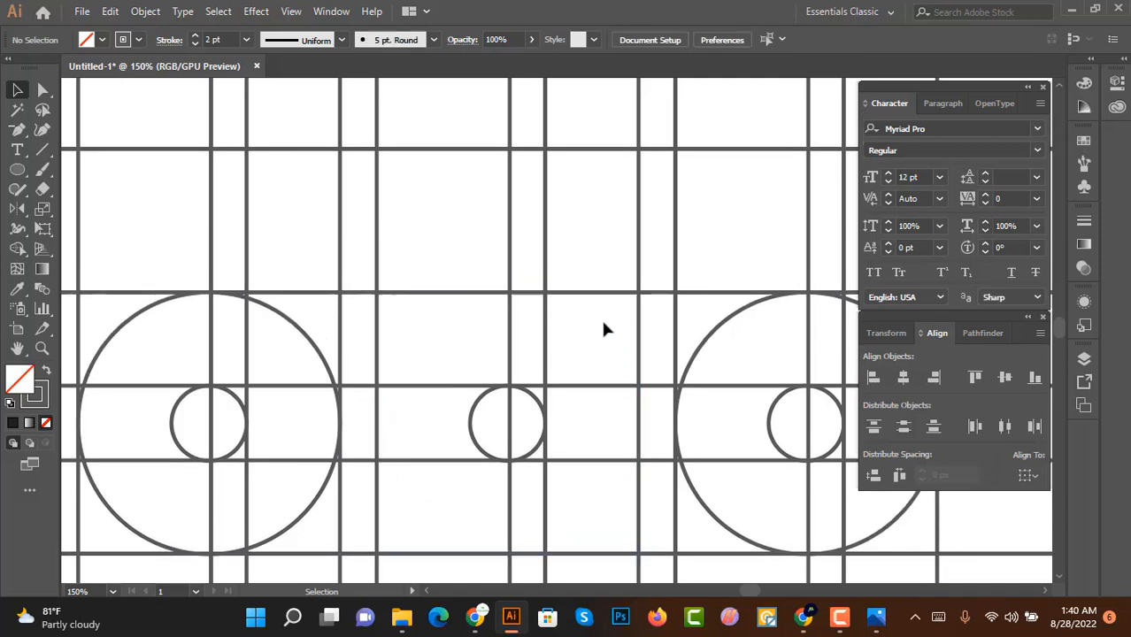
left_click(538, 404)
key("Delete")
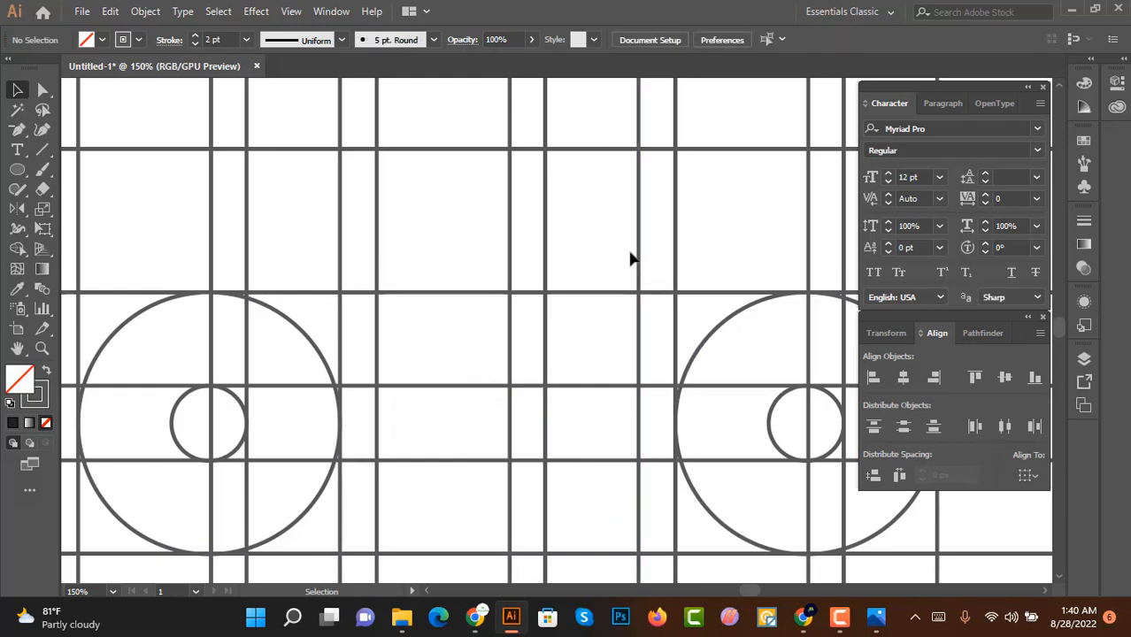
Step: Ungroup the vertical lines of the circle-less group and delete two of its inner lines
left_click_drag(539, 269, 539, 269)
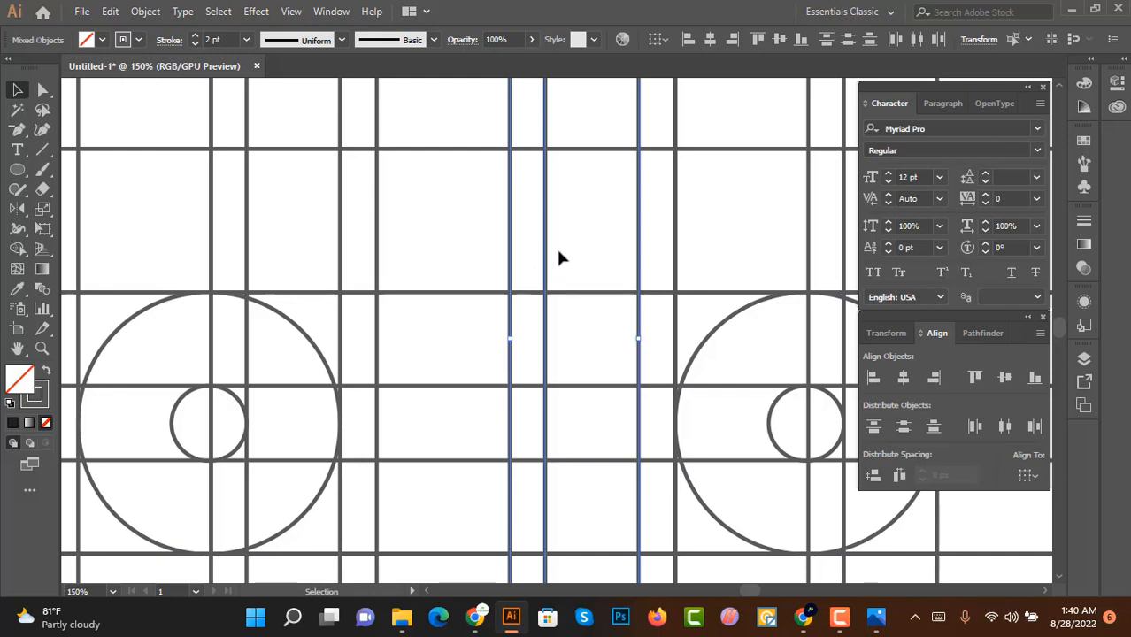
right_click(544, 245)
left_click(575, 386)
left_click_drag(573, 220, 545, 253)
key("Delete")
left_click(640, 257)
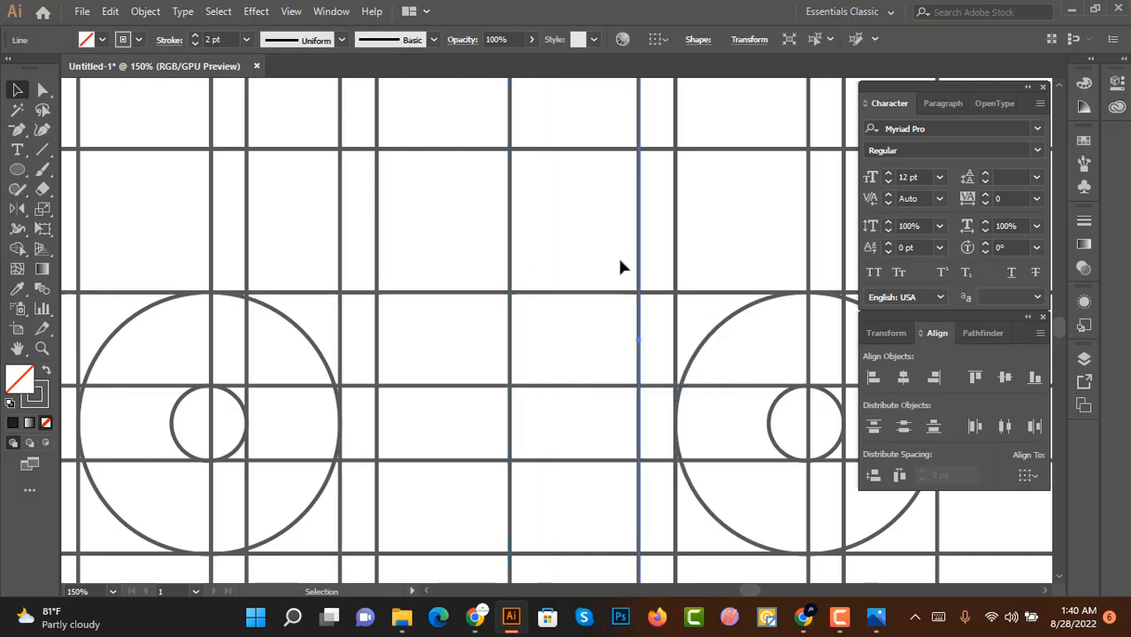
key("Delete")
left_click_drag(674, 263, 650, 249)
left_click(592, 236)
Step: Ungroup the third circle-and-lines group and move its small circle to the right inside the large circle
scroll(593, 236, "down", 2)
scroll(753, 303, "up", 1)
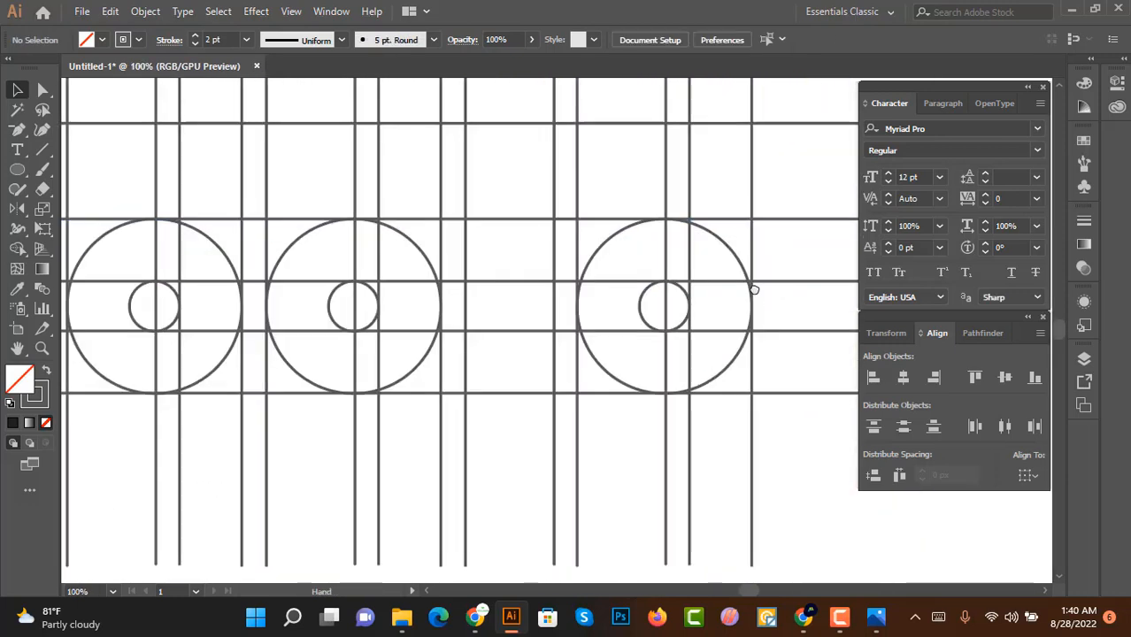
scroll(630, 255, "right", 2)
left_click(637, 255)
right_click(636, 248)
left_click(694, 390)
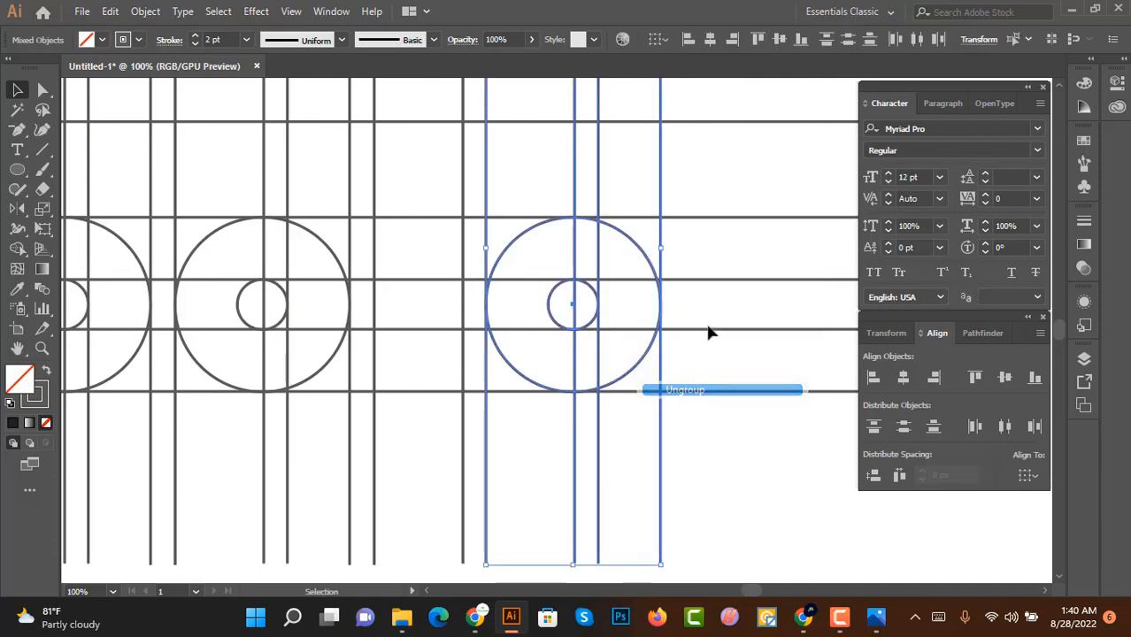
left_click(709, 320)
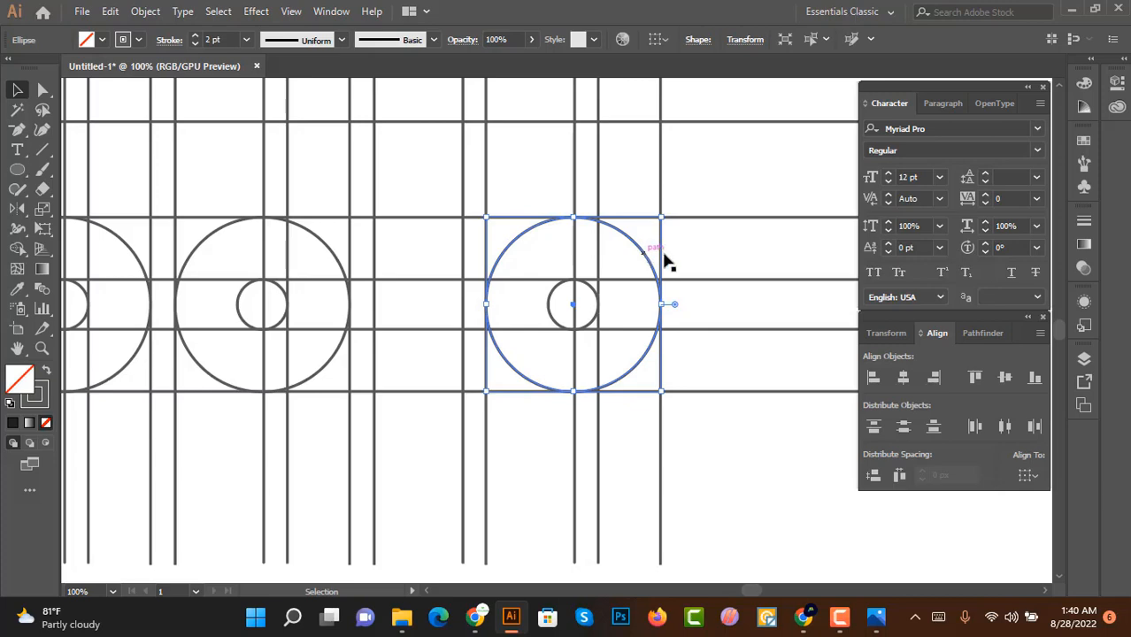
left_click(591, 306)
scroll(593, 299, "up", 2)
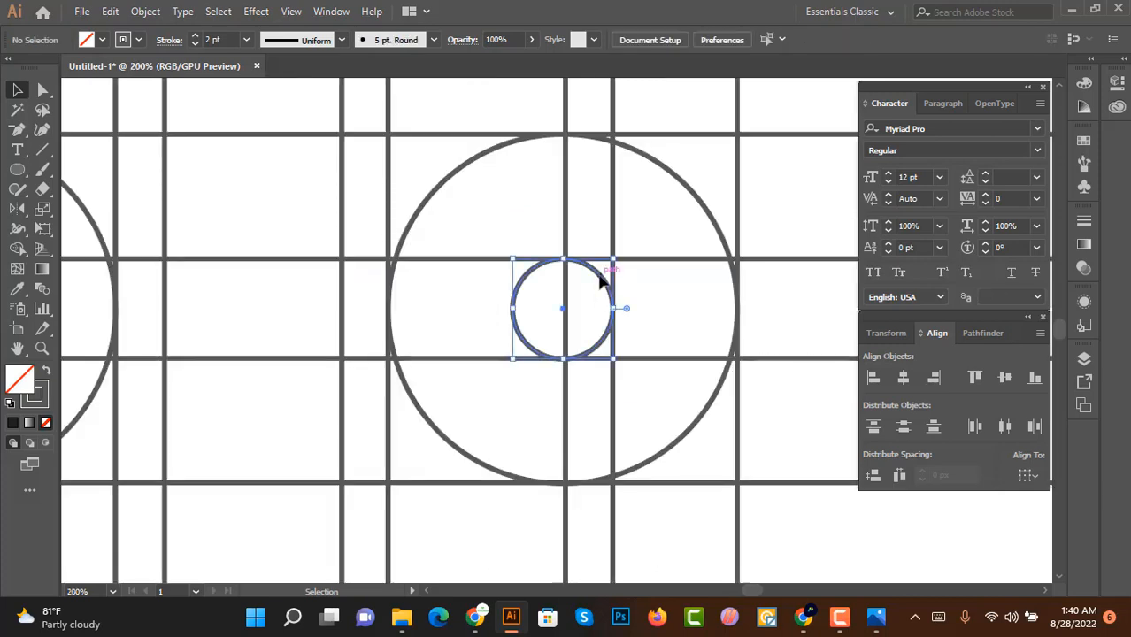
left_click_drag(599, 282, 645, 274)
scroll(717, 287, "down", 2)
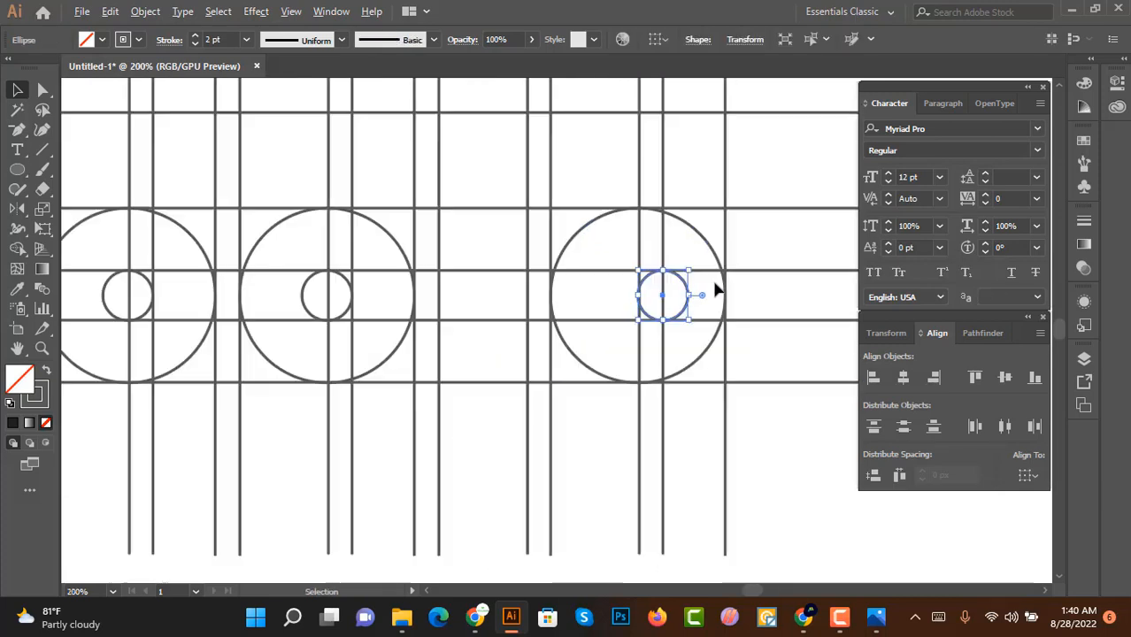
scroll(717, 287, "down", 3)
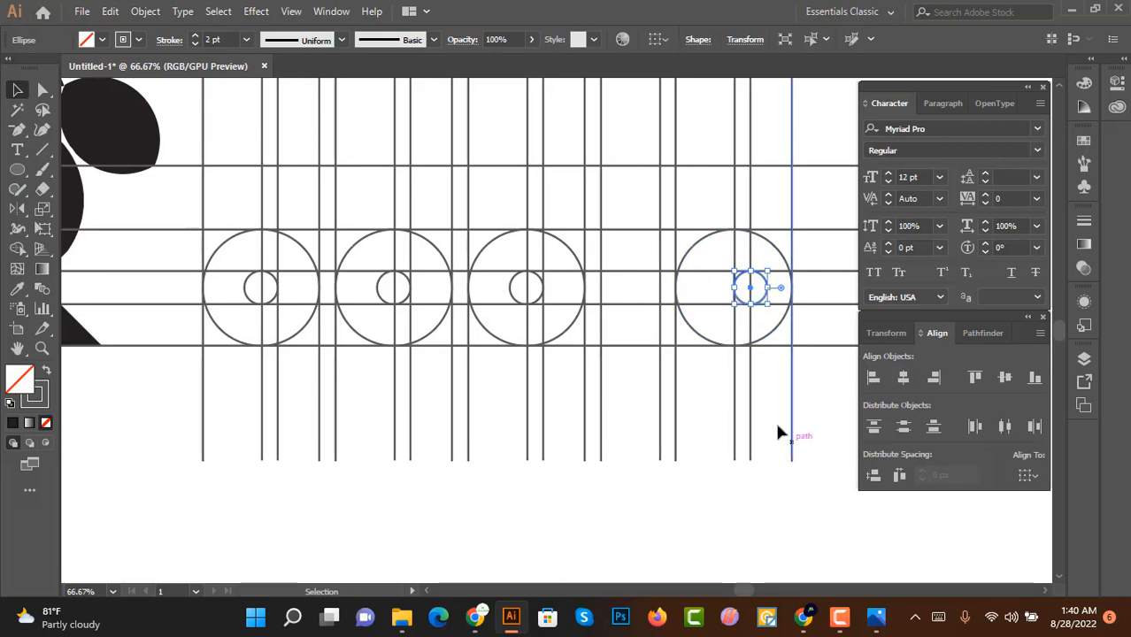
left_click_drag(528, 285, 636, 273)
scroll(370, 293, "down", 2)
scroll(545, 381, "up", 1)
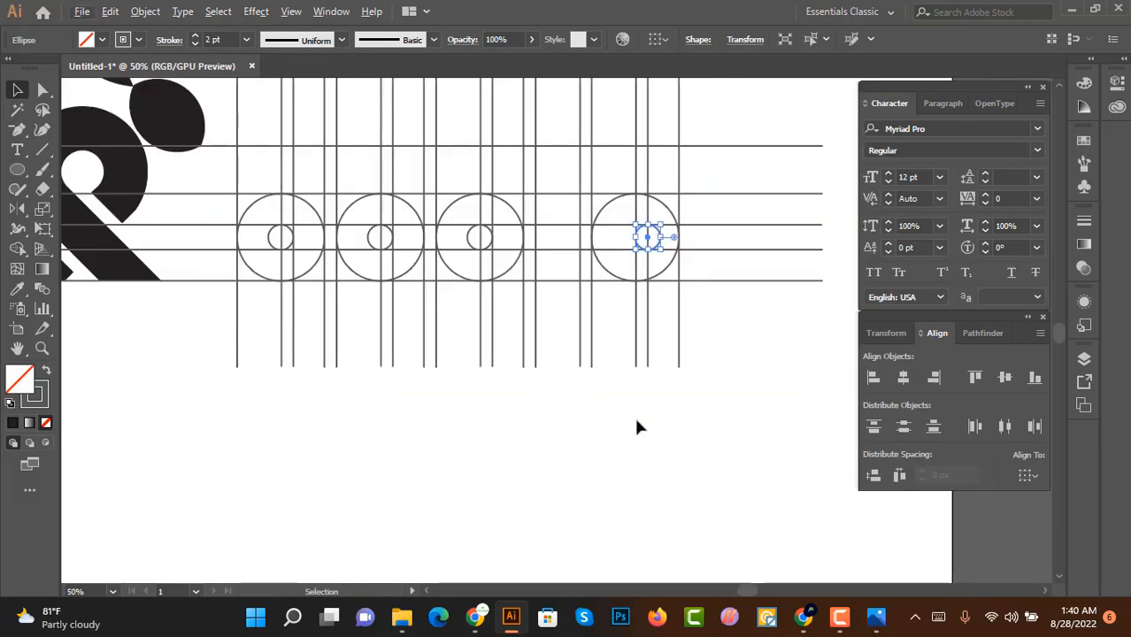
Step: Move another group's small circle to the right inside its large circle, undoing one extra move
left_click_drag(670, 355, 668, 355)
left_click(310, 317)
scroll(276, 228, "up", 4)
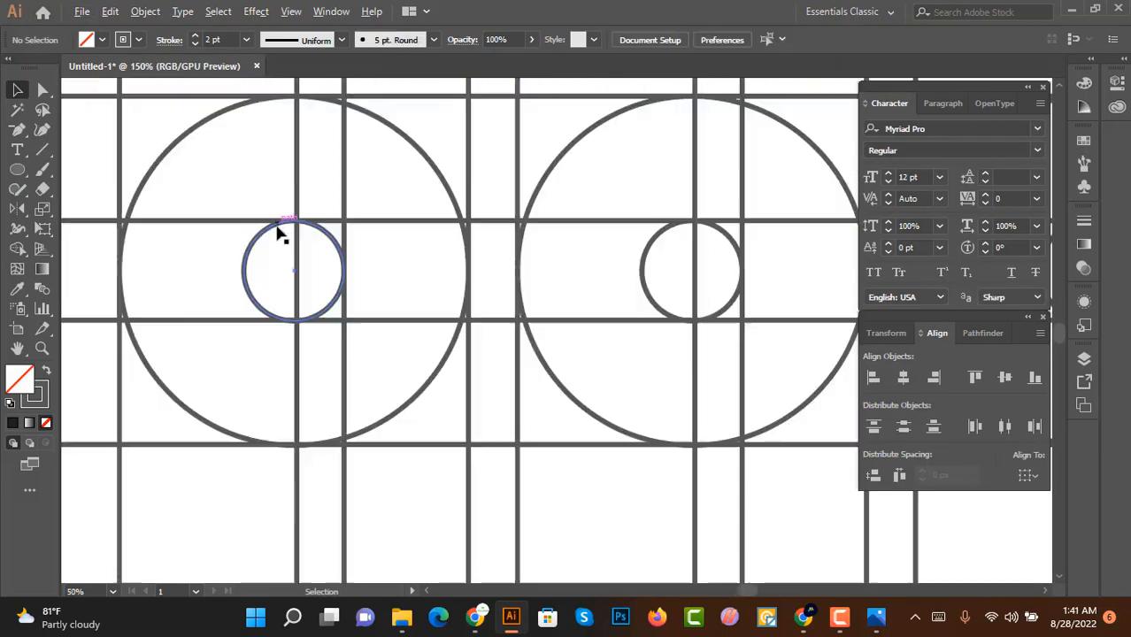
left_click_drag(275, 228, 395, 284)
scroll(396, 292, "down", 1)
left_click_drag(548, 291, 384, 284)
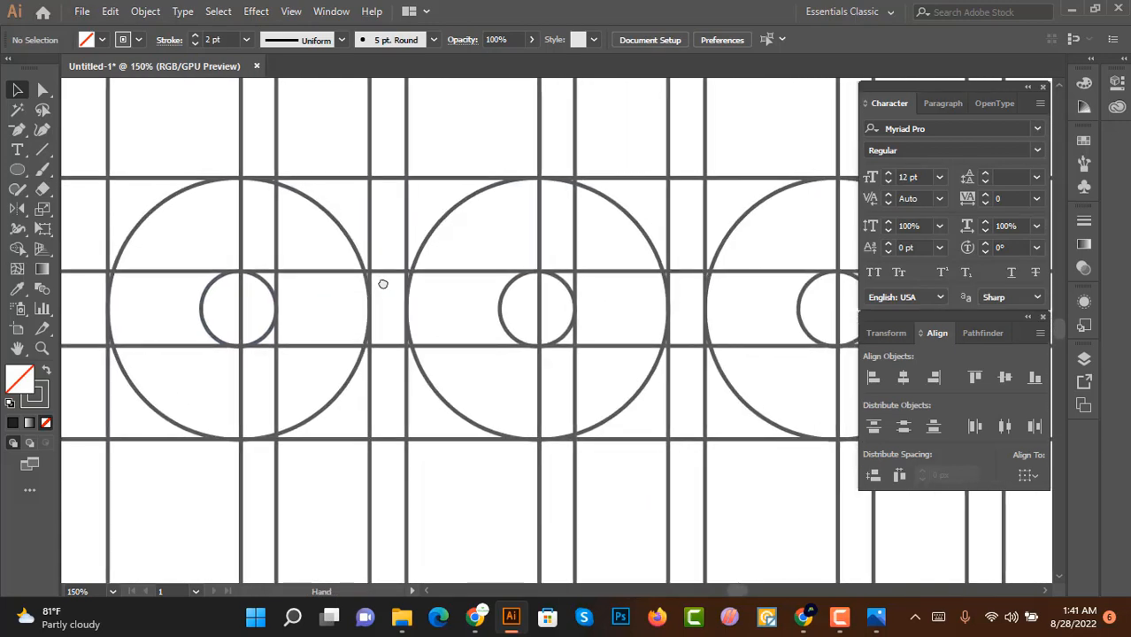
scroll(598, 282, "up", 1)
left_click_drag(556, 292, 608, 297)
key("ctrl+z")
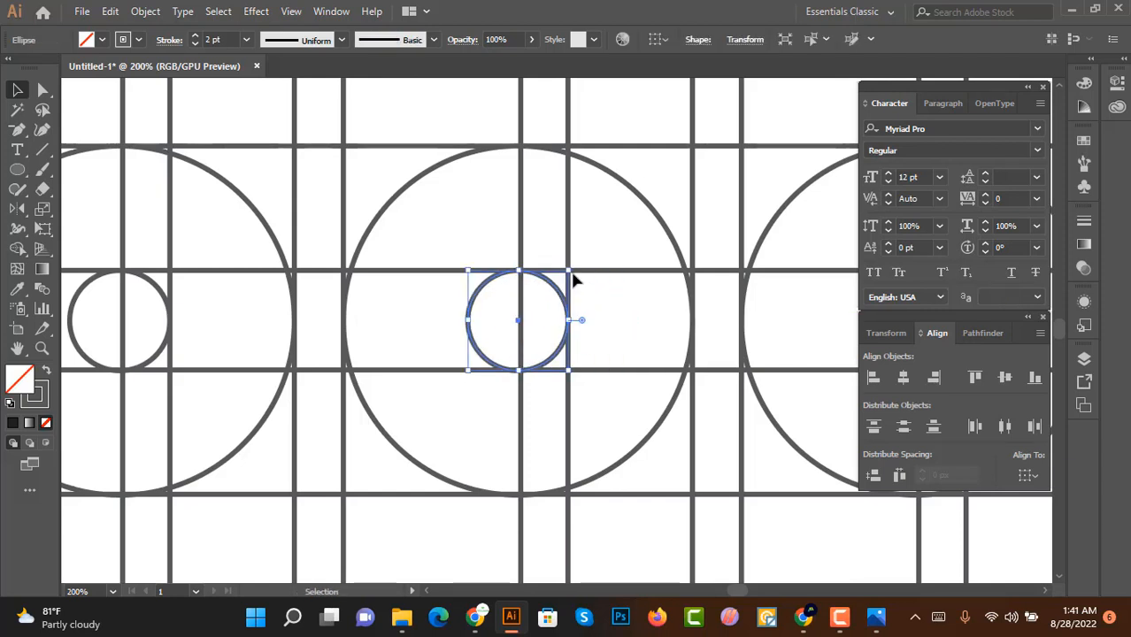
Step: Select a small circle with the vertical line on its left and align their left edges
left_click(516, 236)
left_click(521, 240)
left_click(485, 292, "shift")
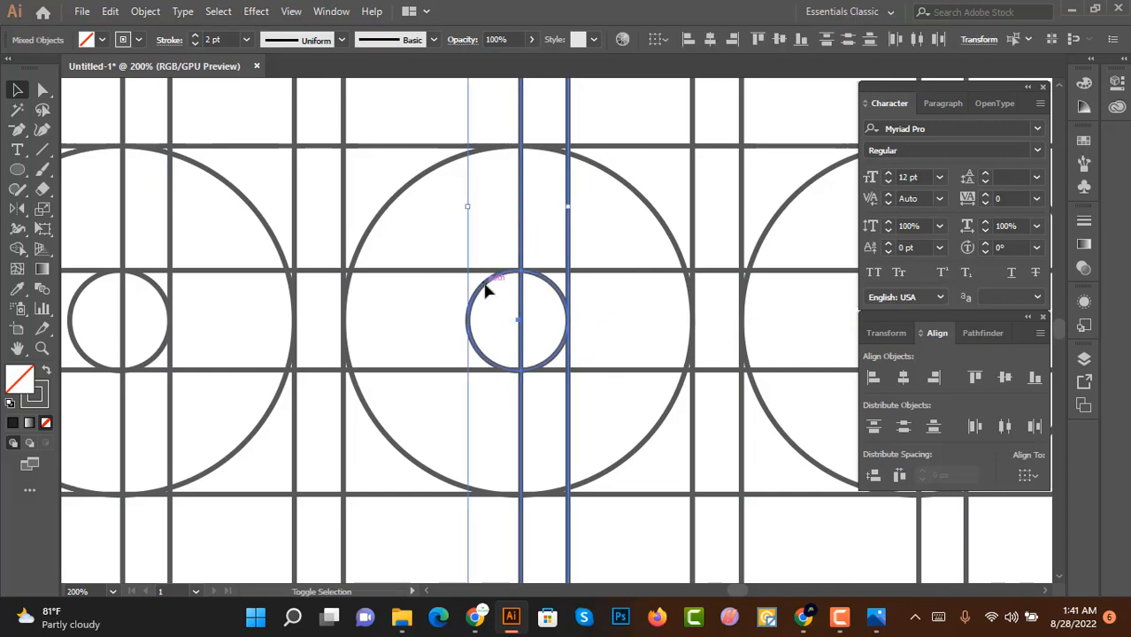
left_click(486, 292)
left_click(872, 379)
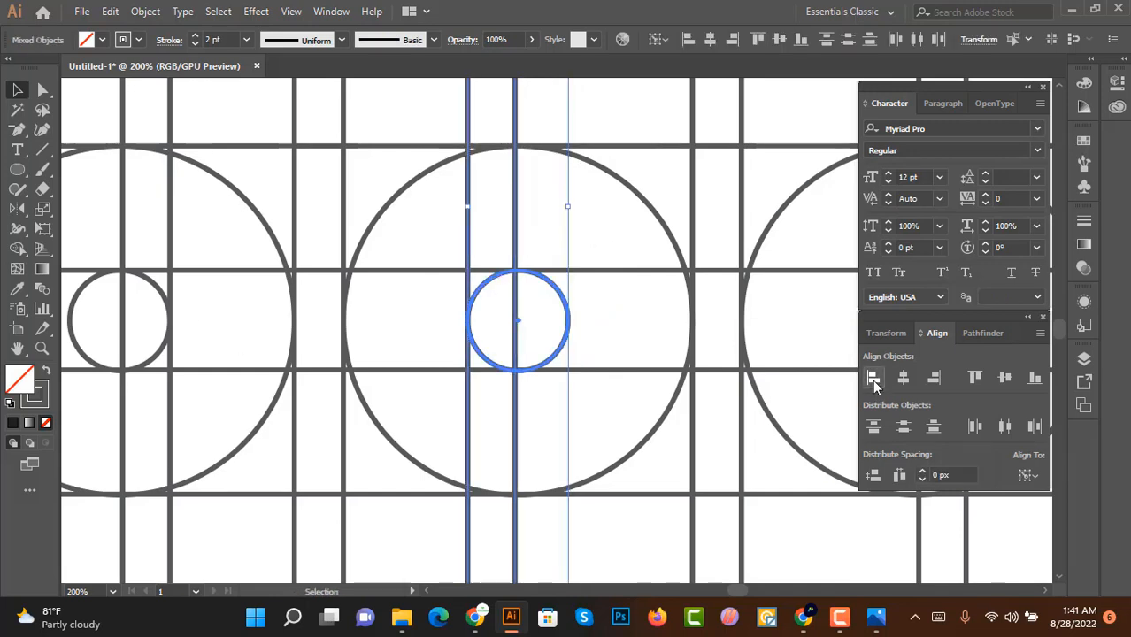
Step: Align the next group's small circle to the vertical line on its left the same way
scroll(597, 299, "down", 3)
left_click_drag(643, 271, 492, 285)
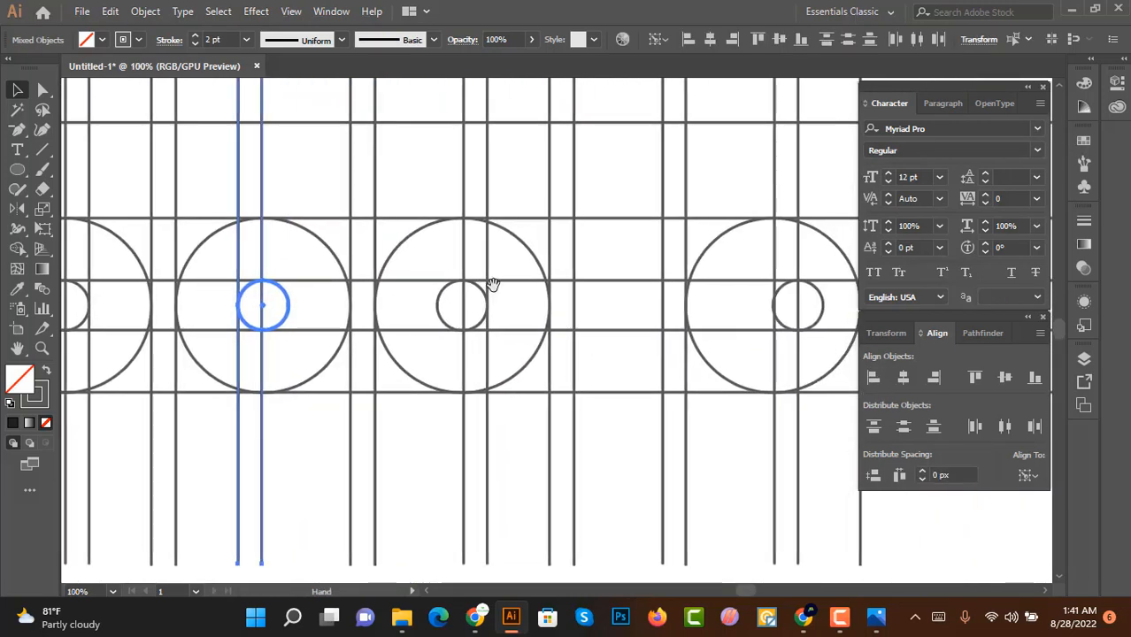
left_click(492, 302)
scroll(492, 310, "up", 3)
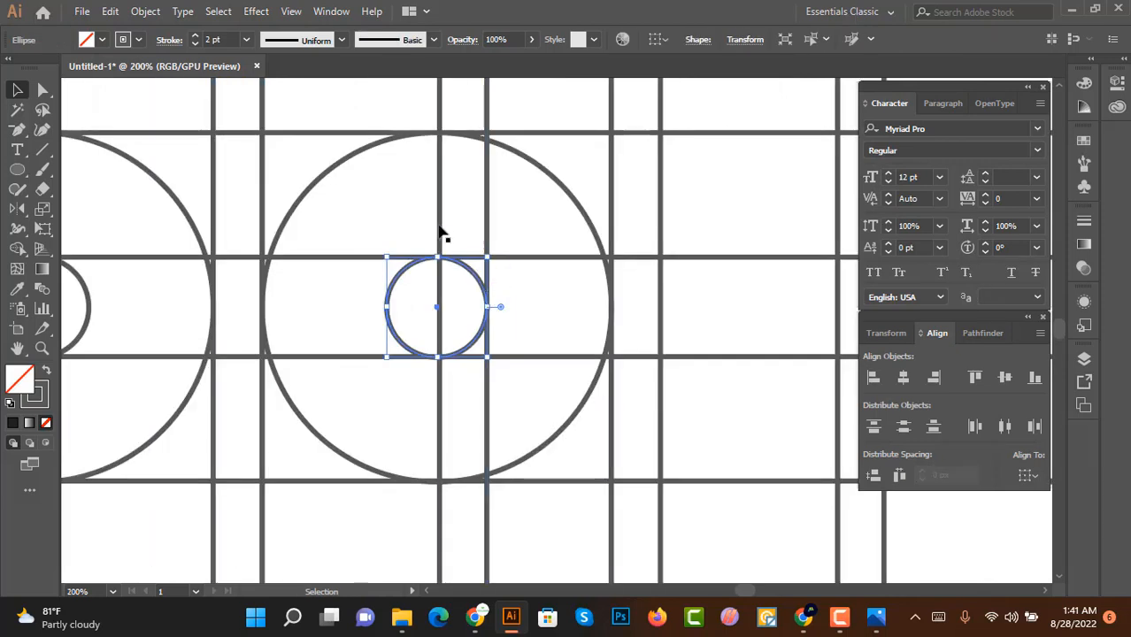
left_click(439, 265, "shift")
left_click(458, 265)
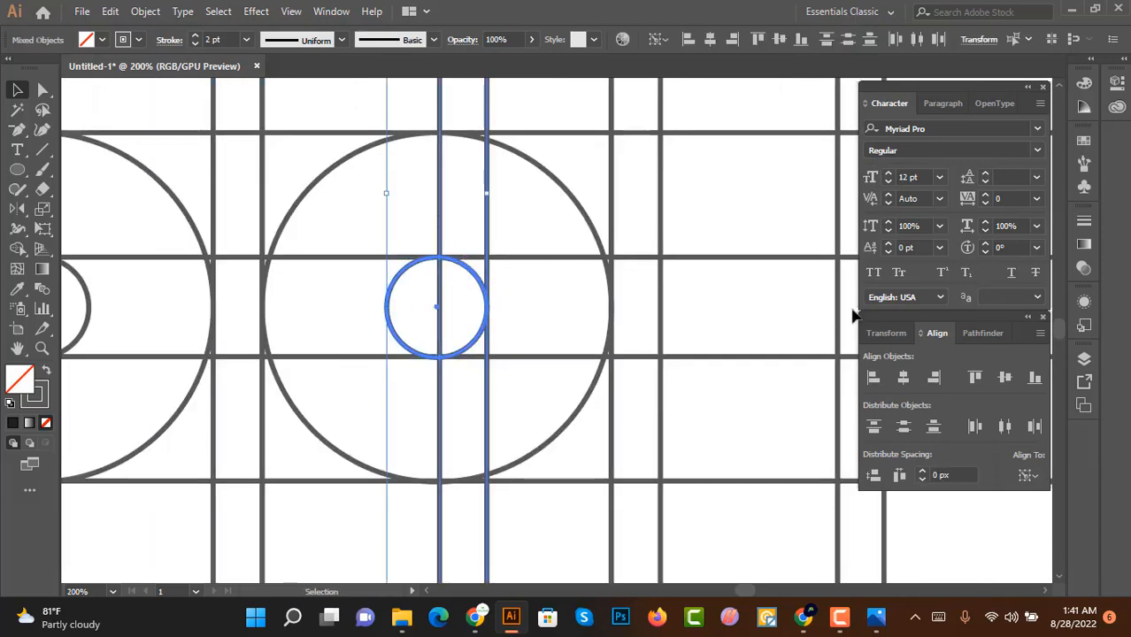
left_click(872, 381)
Step: Select everything and, with Shape Builder and a black fill, merge the first circle's ring regions into an 'a'-like letter
scroll(589, 331, "down", 2)
left_click_drag(192, 219, 422, 220)
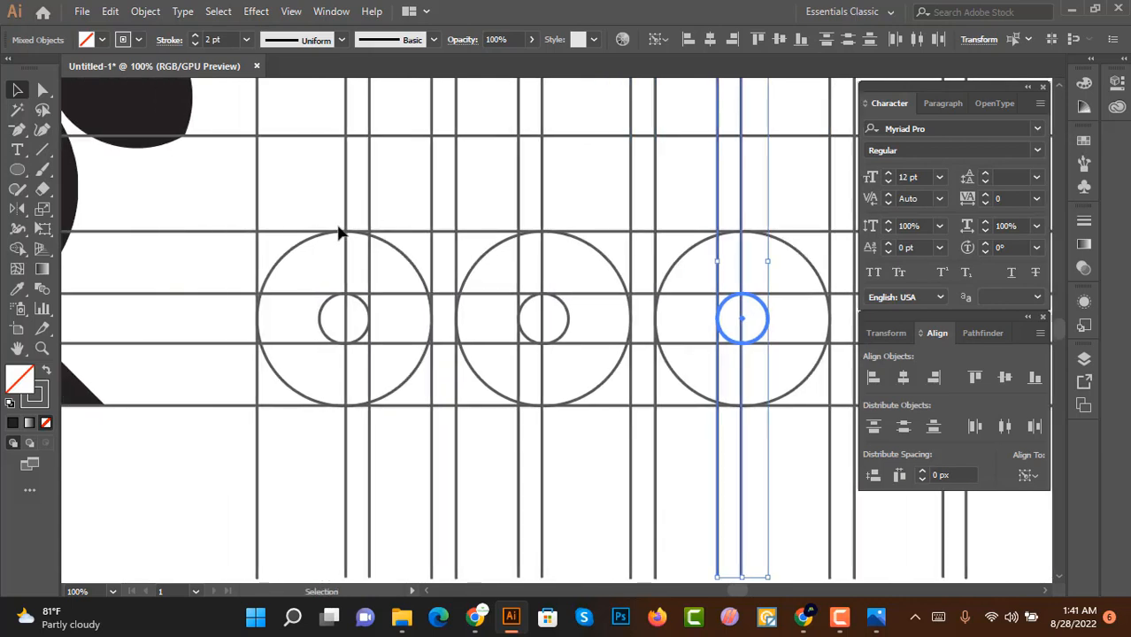
key("ctrl+a")
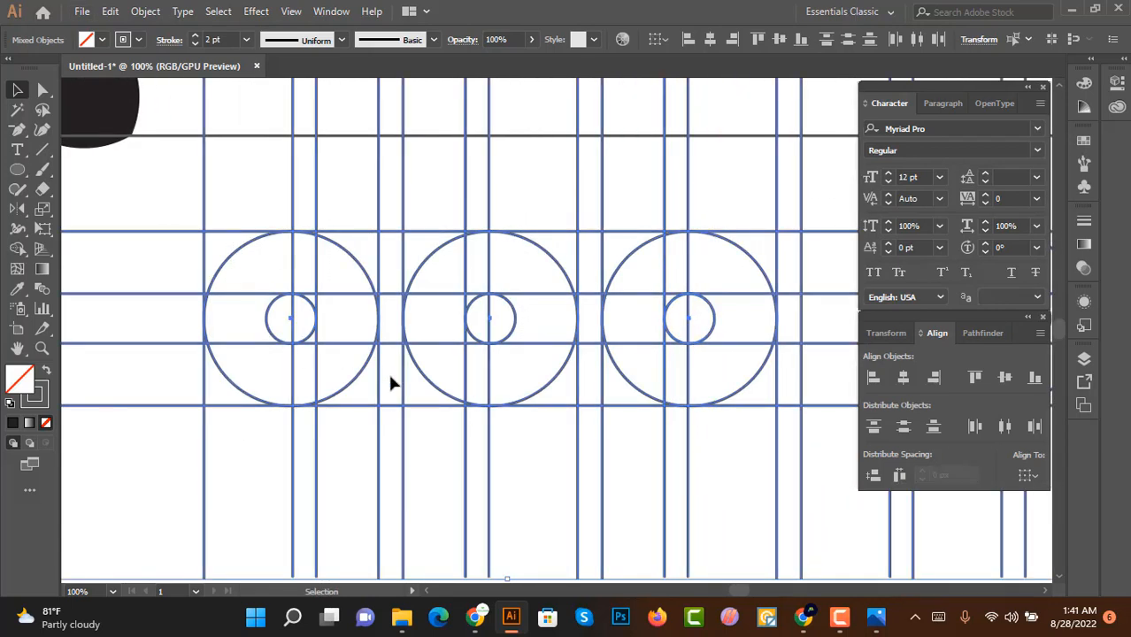
scroll(424, 358, "down", 3)
scroll(210, 323, "up", 4)
scroll(141, 325, "up", 1)
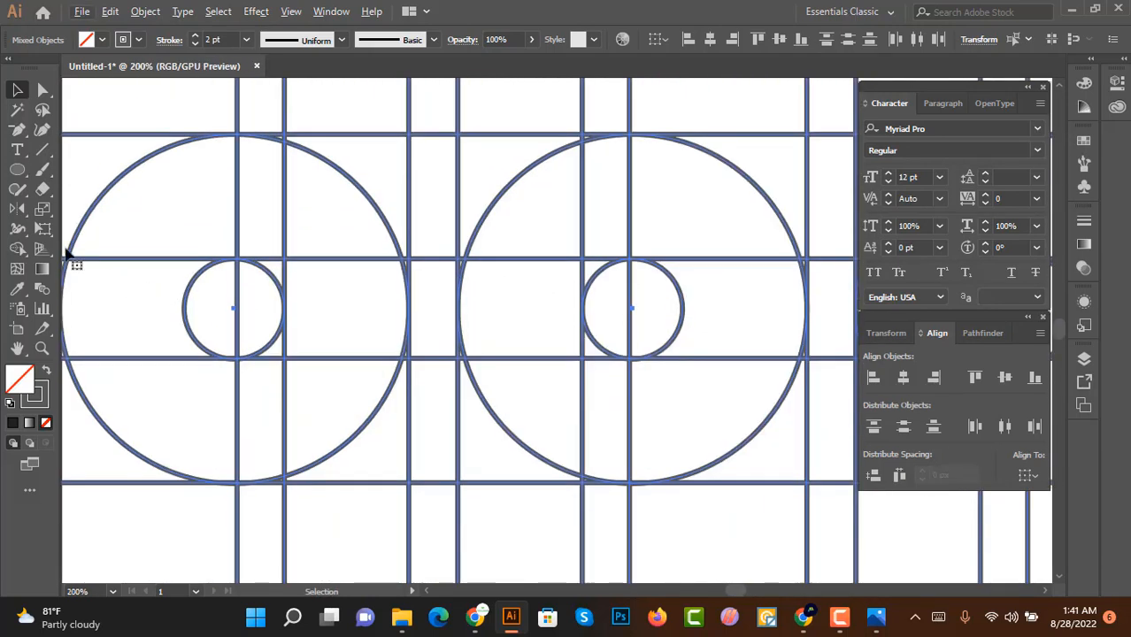
left_click(18, 251)
scroll(255, 396, "down", 1)
mouse_move(222, 391)
left_mouse_down()
mouse_move(218, 258)
mouse_move(283, 267)
left_mouse_up()
left_click(101, 39)
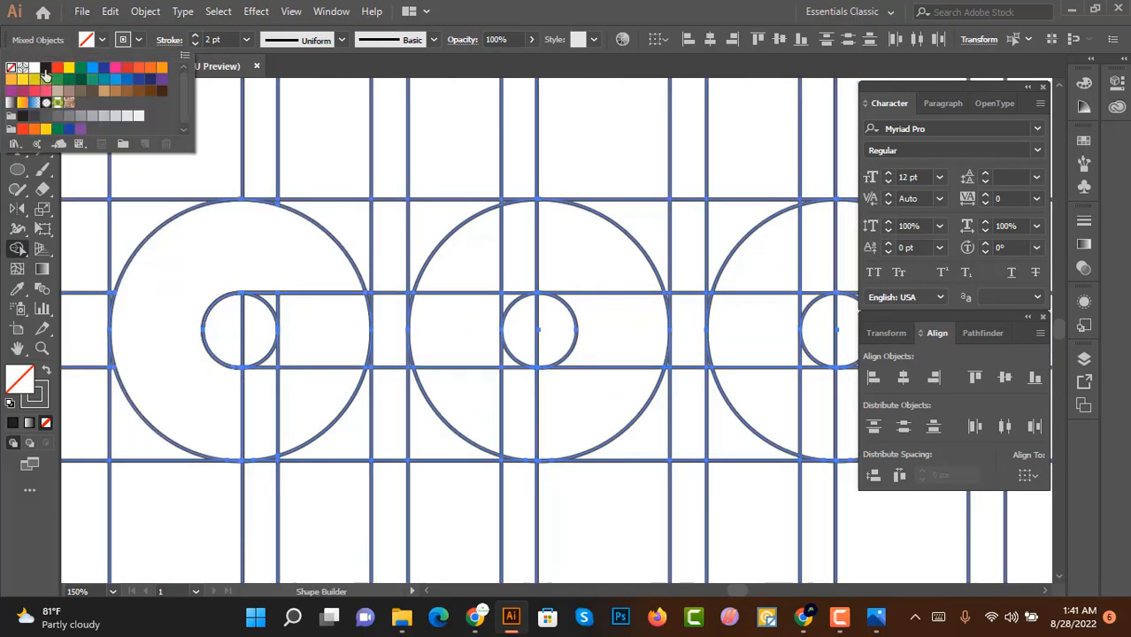
left_click(46, 76)
mouse_move(189, 292)
left_mouse_down()
mouse_move(278, 266)
mouse_move(321, 305)
mouse_move(323, 390)
left_mouse_up()
scroll(279, 316, "up", 1)
left_click(271, 301)
scroll(328, 361, "down", 2)
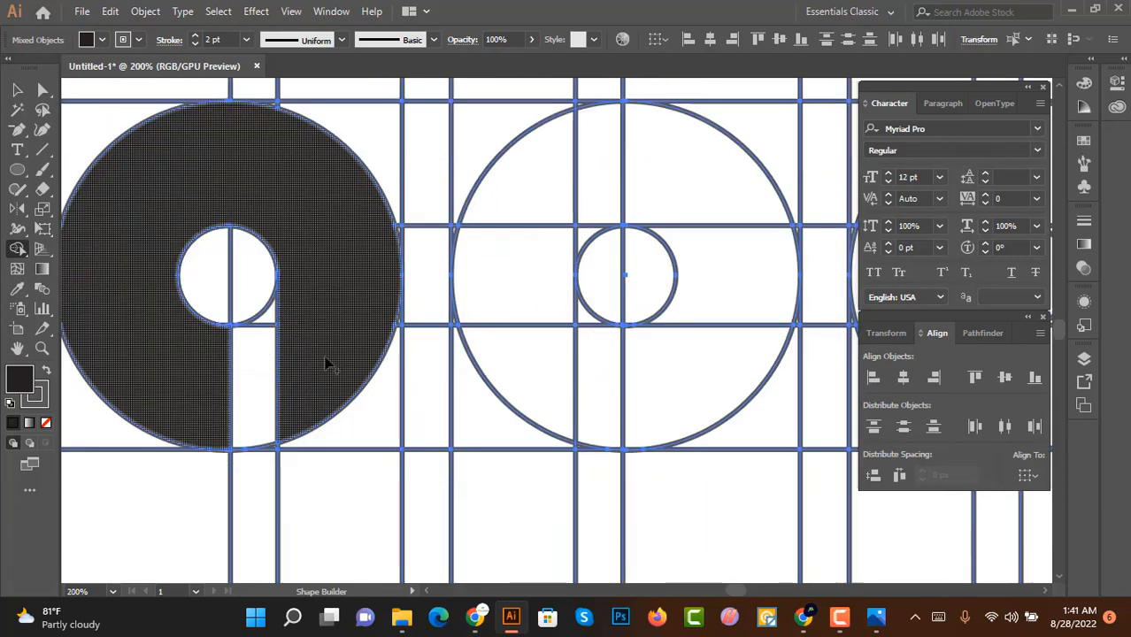
scroll(368, 320, "up", 4)
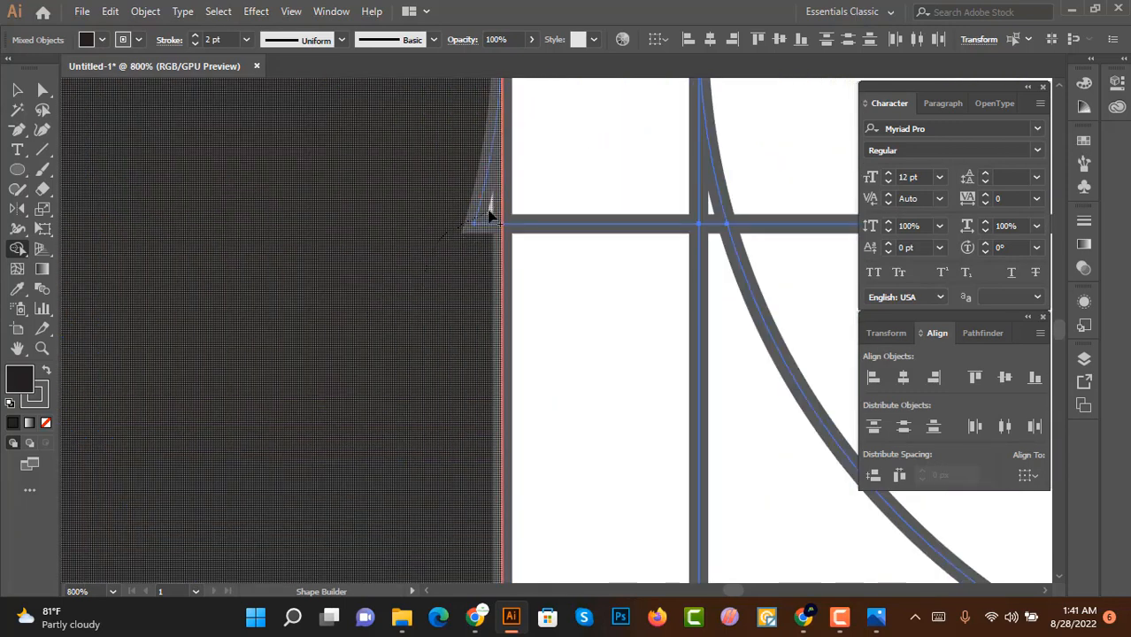
scroll(459, 255, "down", 4)
scroll(438, 329, "down", 1)
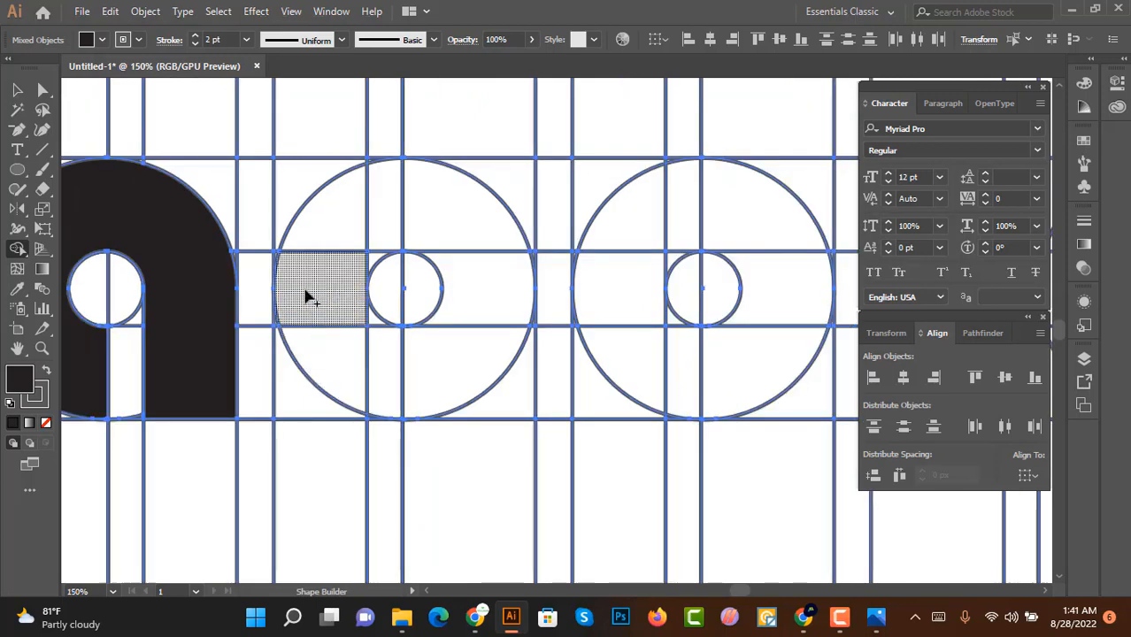
scroll(323, 180, "up", 2)
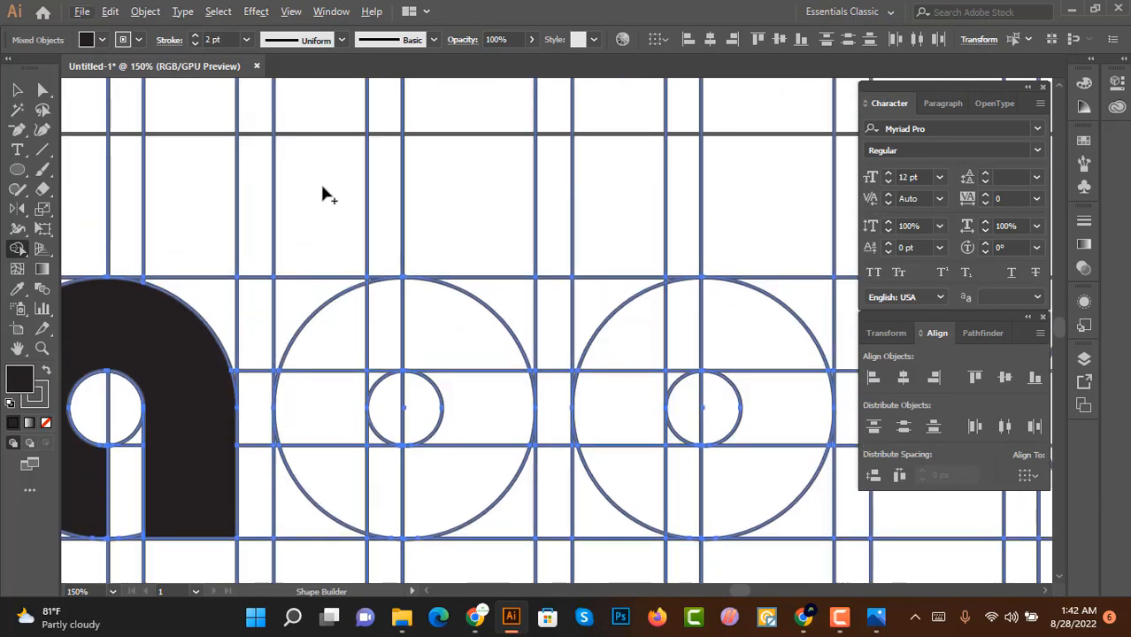
Step: Build a black 'b' in the next circle by merging a tall stem strip with the ring's bowl using Shape Builder
left_click_drag(324, 192, 336, 434)
key("v")
scroll(449, 301, "down", 3)
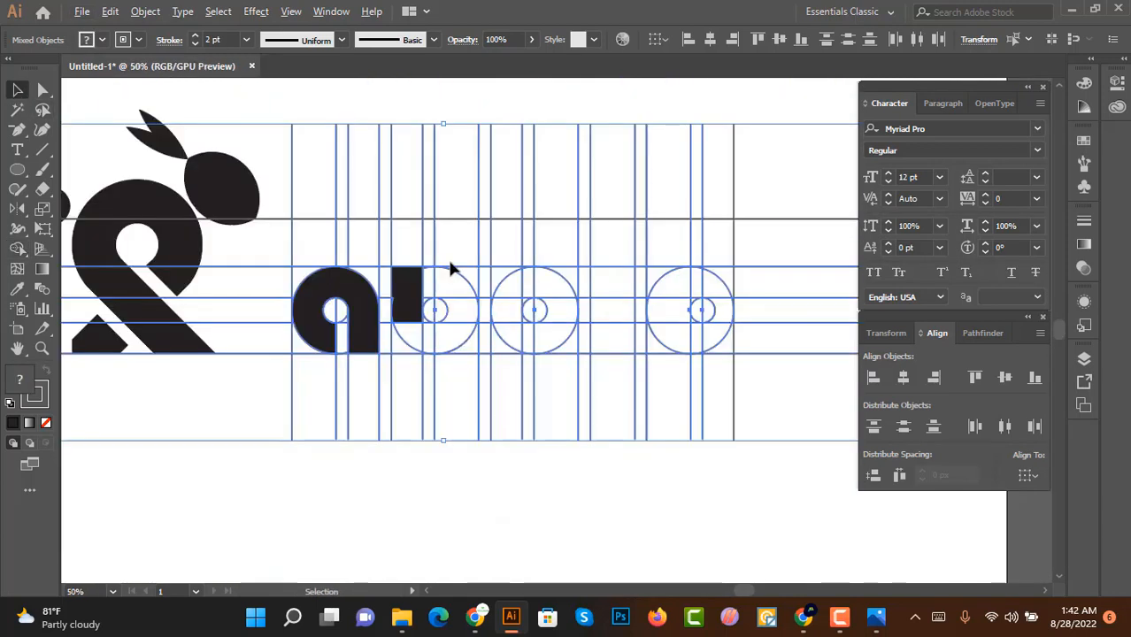
scroll(441, 335, "up", 4)
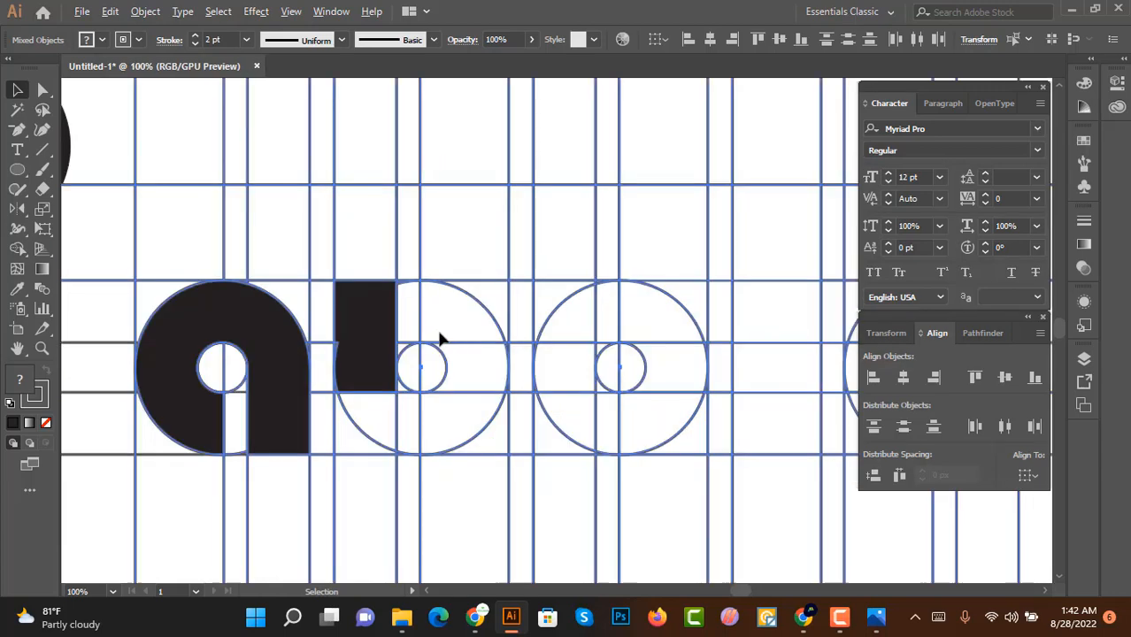
left_click(18, 230)
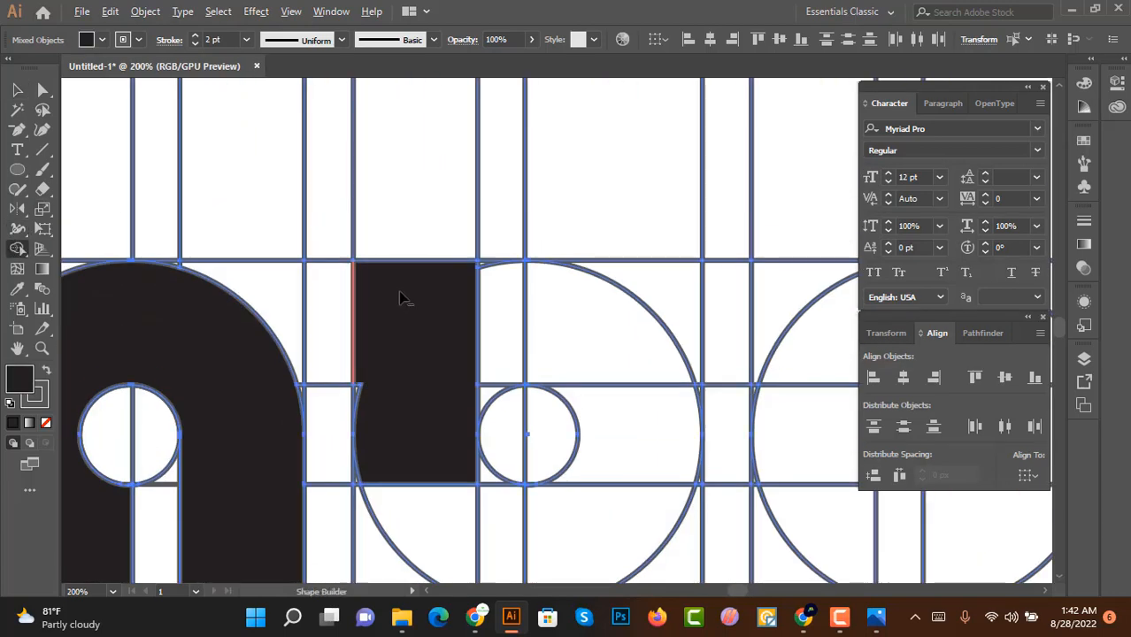
mouse_move(411, 212)
left_mouse_down()
mouse_move(420, 425)
mouse_move(397, 416)
left_mouse_up()
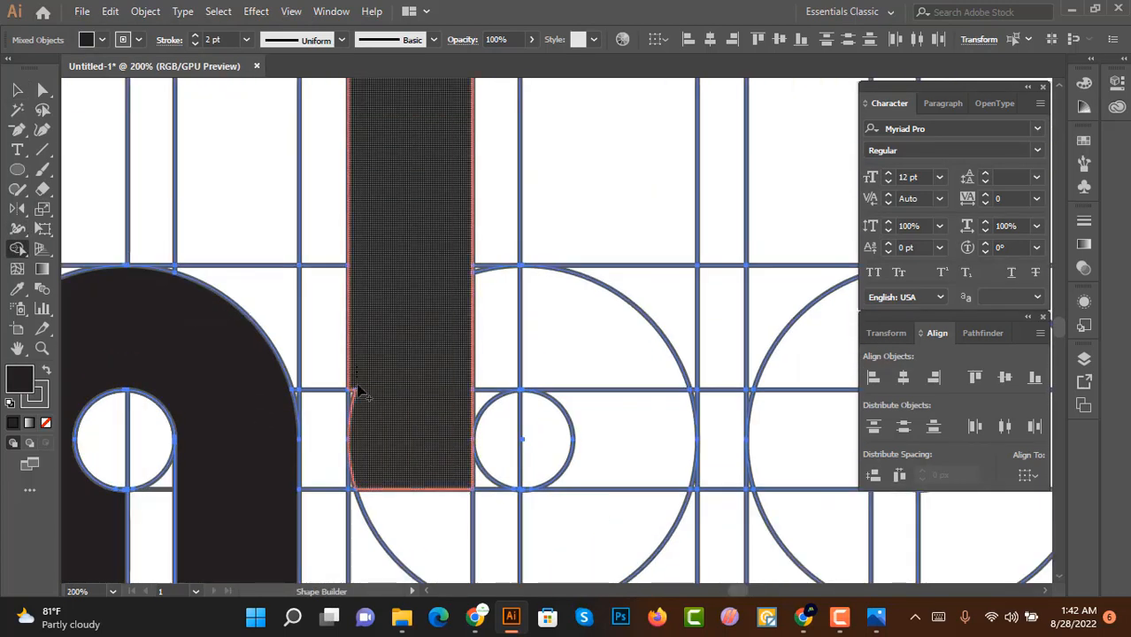
scroll(357, 396, "up", 4)
left_click_drag(367, 329, 332, 394)
scroll(334, 395, "down", 5)
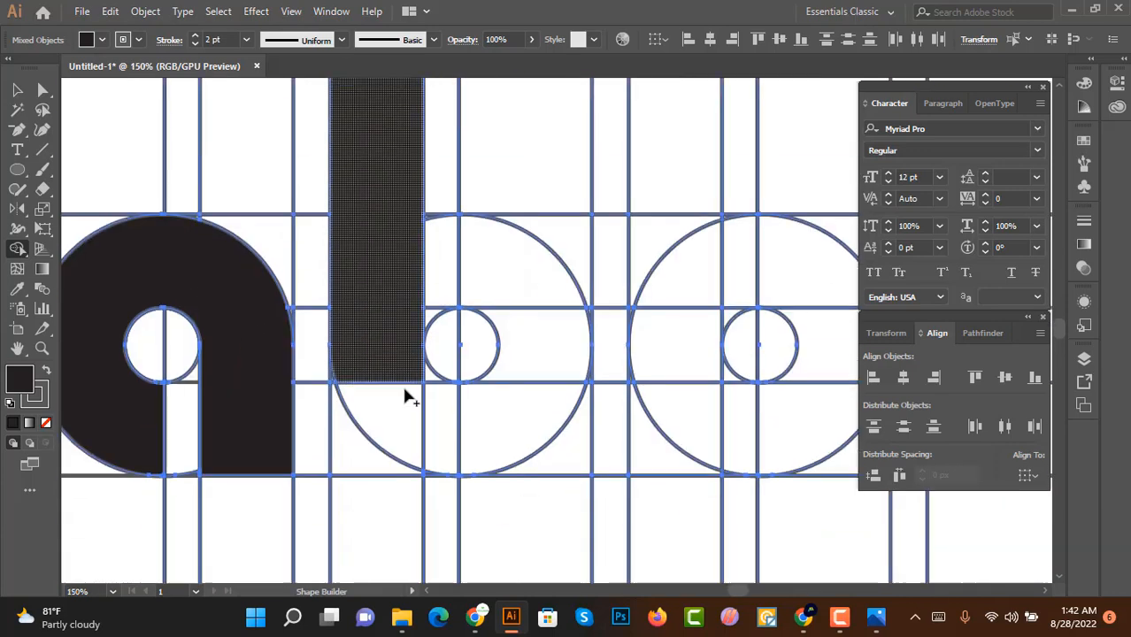
mouse_move(404, 387)
left_mouse_down()
mouse_move(482, 428)
mouse_move(396, 363)
mouse_move(510, 322)
mouse_move(517, 461)
mouse_move(475, 333)
mouse_move(336, 306)
left_mouse_up()
scroll(419, 391, "up", 3)
scroll(429, 399, "down", 3)
scroll(475, 333, "down", 2)
scroll(408, 325, "up", 2)
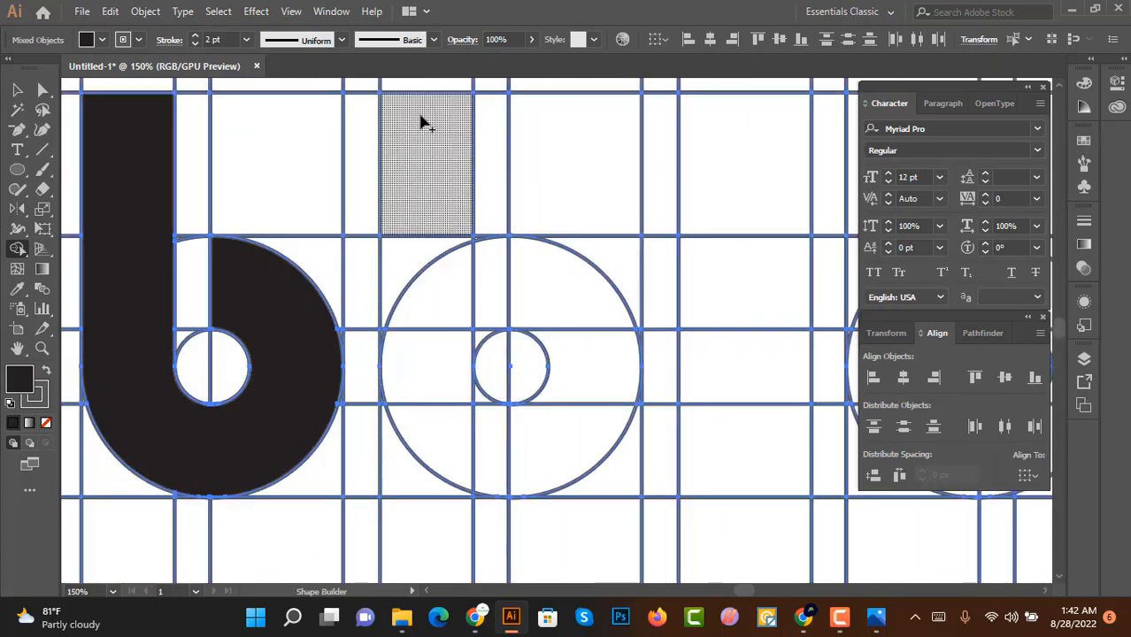
Step: Build a second black 'b' in the following circle from its tall stem strip and ring bowl
scroll(435, 168, "up", 2)
left_click_drag(447, 211, 442, 455)
scroll(417, 324, "up", 3)
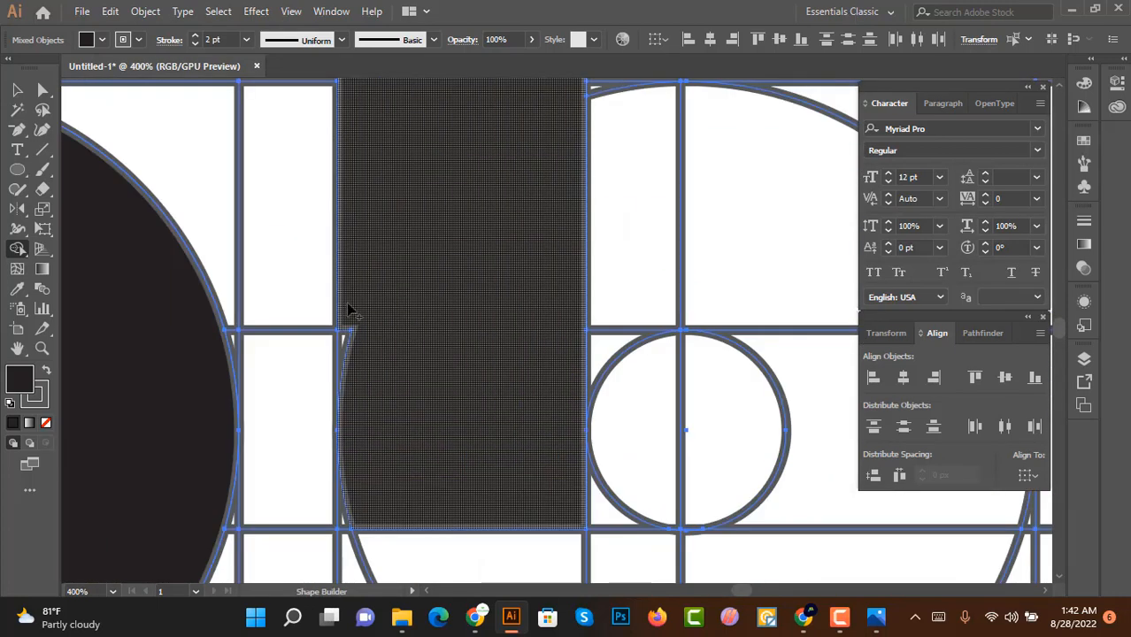
scroll(367, 383, "down", 3)
mouse_move(402, 416)
left_mouse_down()
mouse_move(437, 480)
mouse_move(545, 449)
mouse_move(530, 322)
mouse_move(499, 330)
left_mouse_up()
scroll(495, 334, "down", 2)
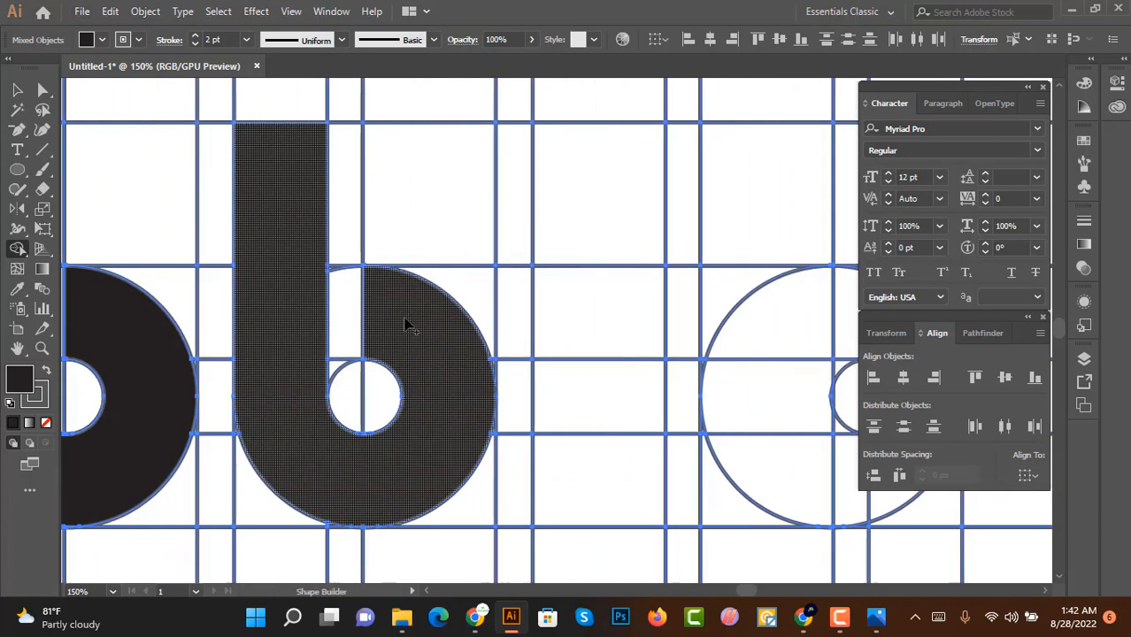
Step: Merge a short black bar from the middle guide down to the baseline beside the second 'b'
scroll(488, 345, "up", 2)
left_click_drag(492, 181, 512, 429)
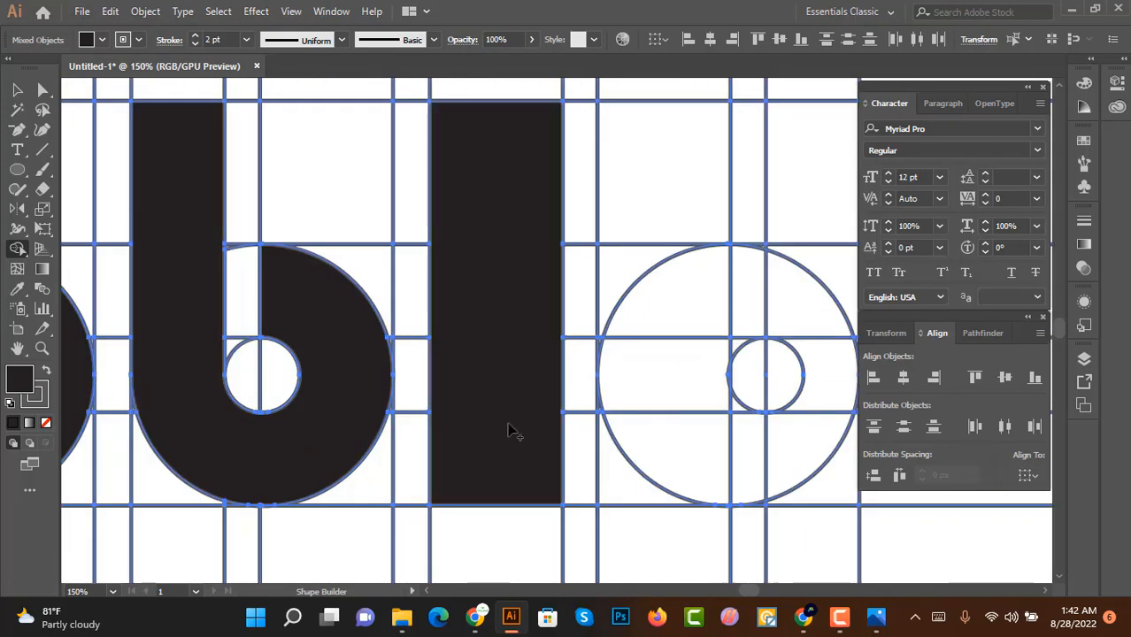
key("ctrl+z")
mouse_move(500, 305)
left_mouse_down()
mouse_move(497, 456)
mouse_move(502, 438)
left_mouse_up()
scroll(502, 437, "down", 2)
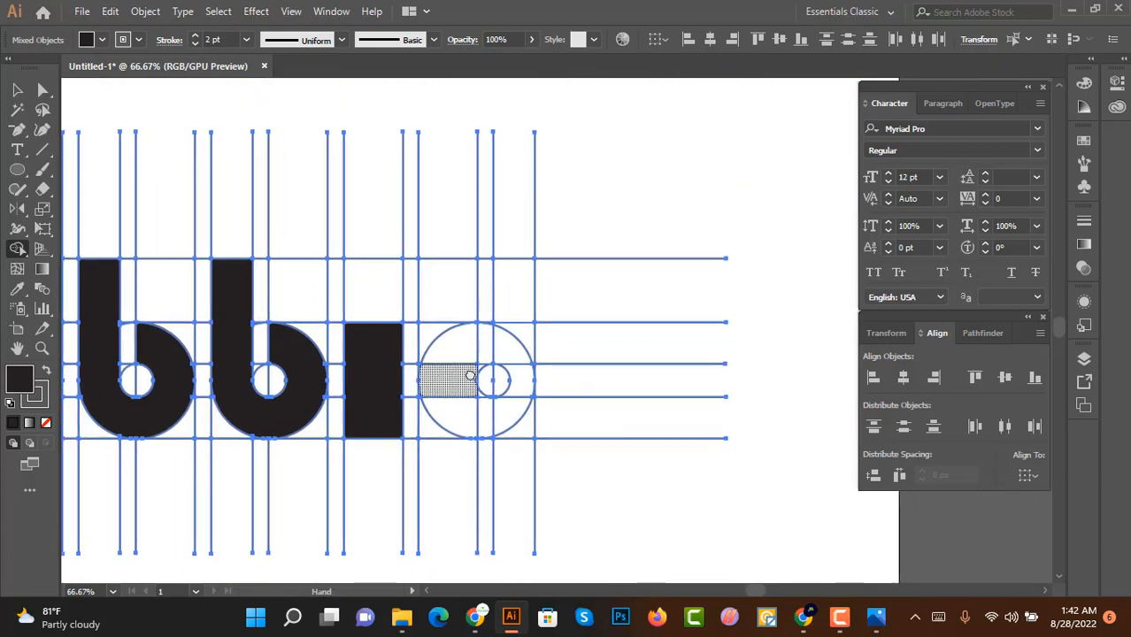
Step: Build a black 't' in the last circle by merging its tall stem strip with the adjoining ring regions using Shape Builder
scroll(473, 353, "up", 2)
scroll(473, 353, "down", 1)
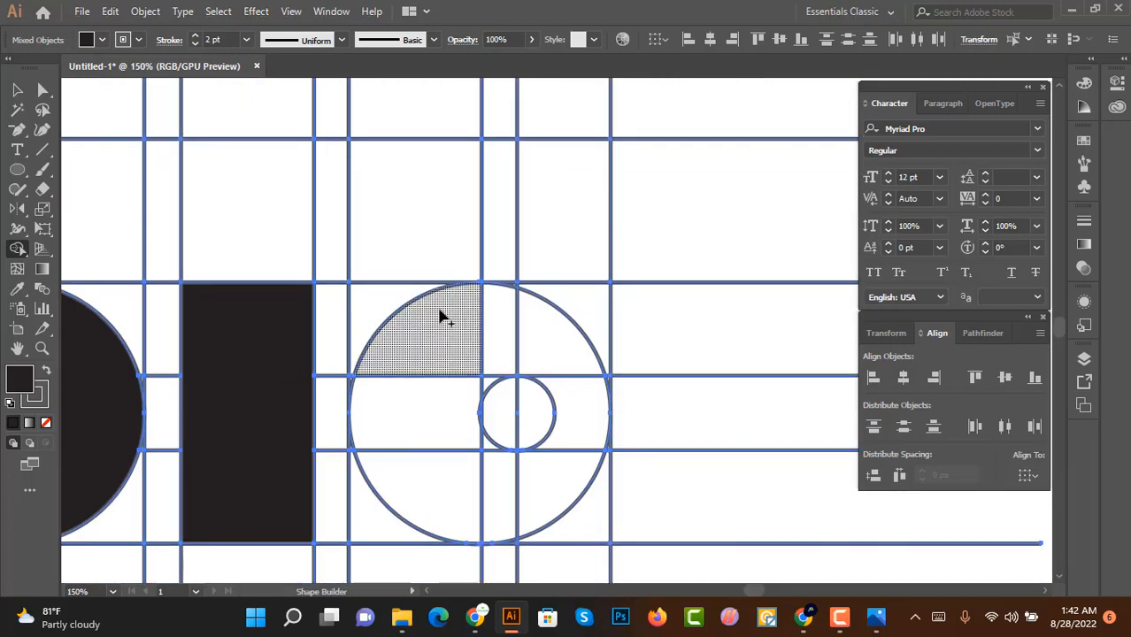
mouse_move(417, 170)
left_mouse_down()
mouse_move(420, 405)
mouse_move(421, 380)
left_mouse_up()
mouse_move(446, 330)
left_mouse_down()
mouse_move(492, 323)
mouse_move(492, 303)
left_mouse_up()
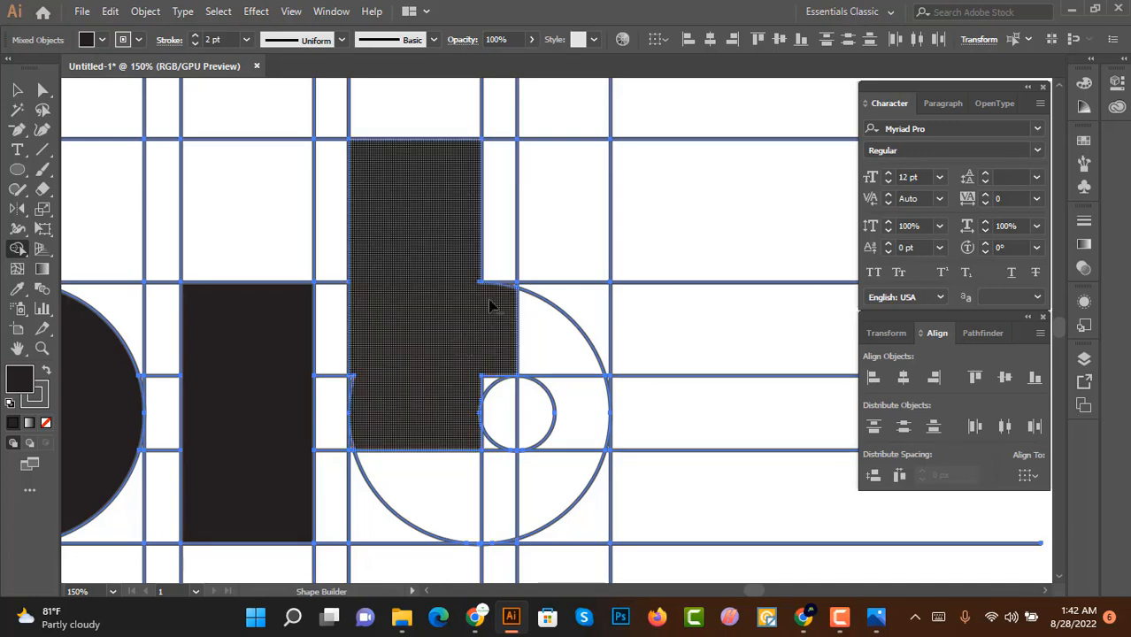
scroll(492, 304, "up", 2)
scroll(507, 380, "down", 1)
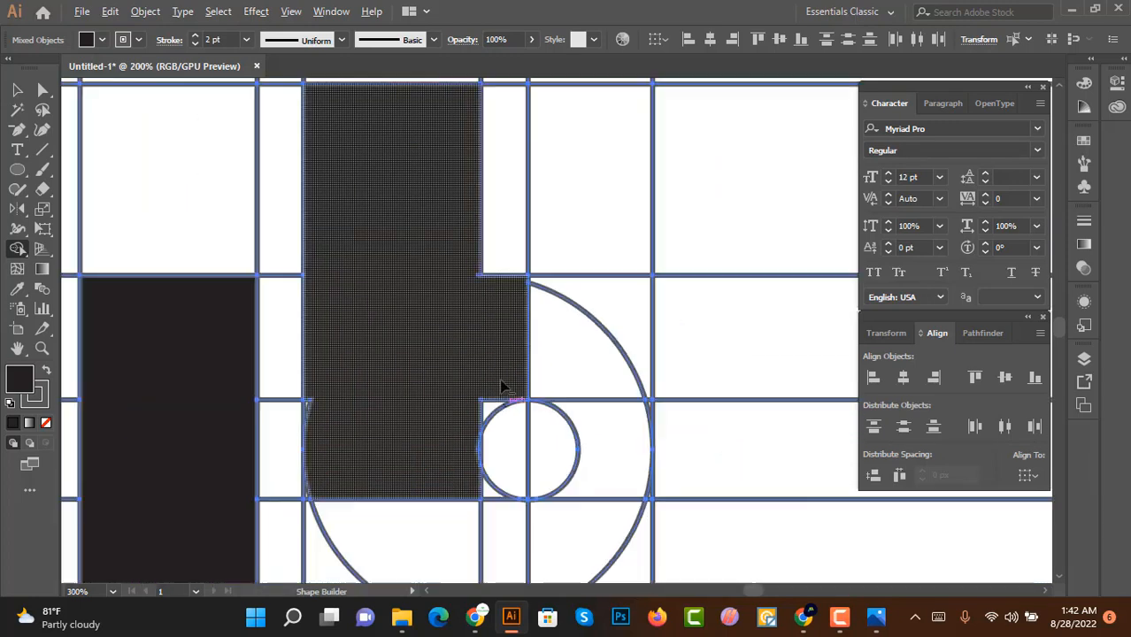
scroll(331, 328, "down", 1)
mouse_move(308, 354)
left_mouse_down()
mouse_move(396, 467)
mouse_move(505, 488)
mouse_move(487, 432)
left_mouse_up()
scroll(466, 370, "down", 2)
scroll(495, 425, "up", 1)
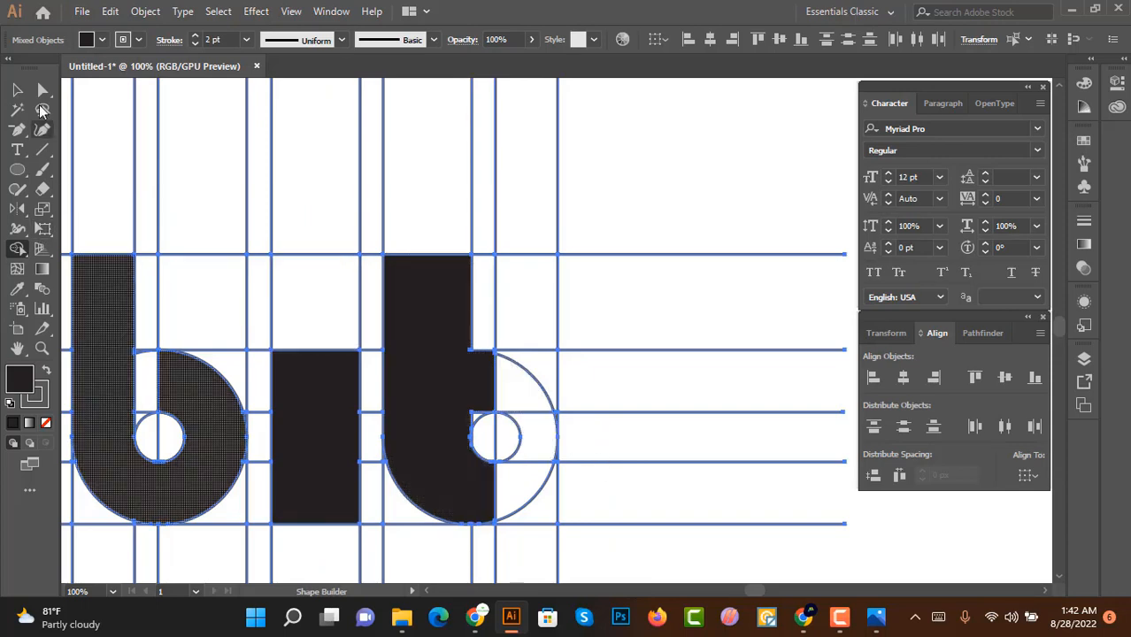
Step: Draw a circle above the short bar as the dot of the 'i' and remove its stroke
left_click(20, 89)
left_click_drag(362, 198, 736, 356)
scroll(585, 295, "down", 1)
left_click(19, 172)
scroll(619, 276, "up", 2)
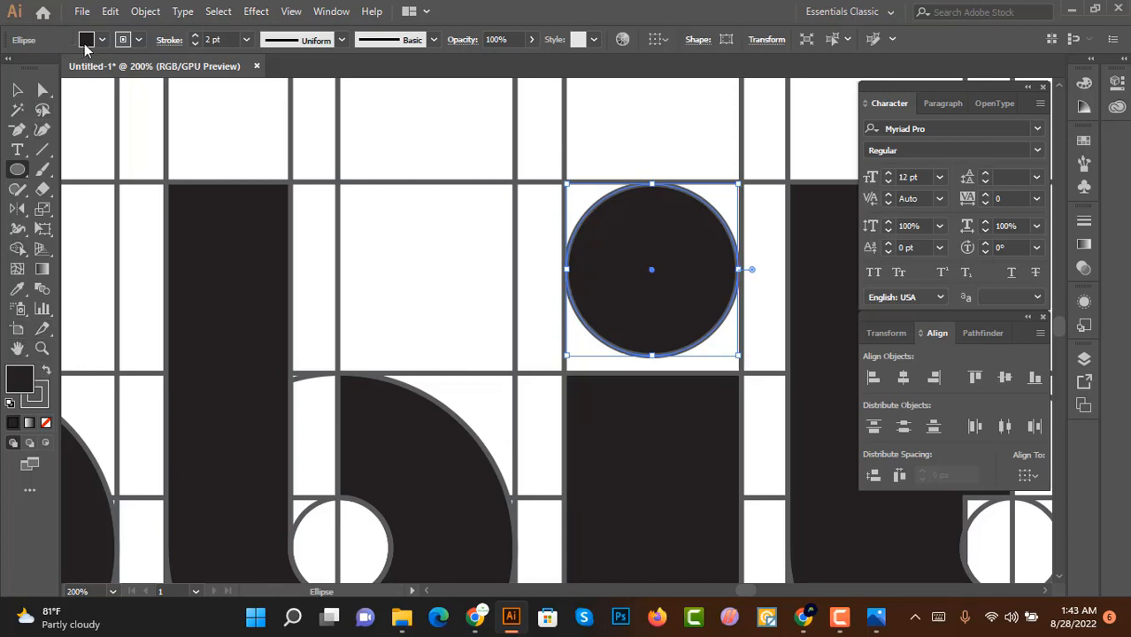
left_click(125, 40)
left_click(13, 69)
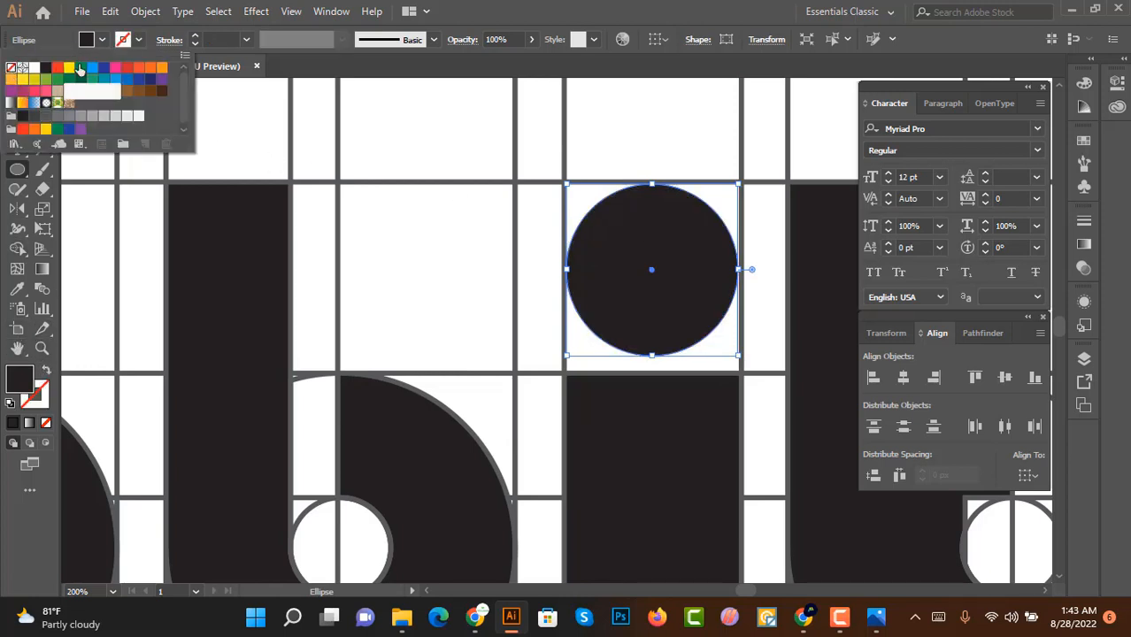
left_click(17, 89)
left_click(367, 152)
scroll(488, 192, "down", 3)
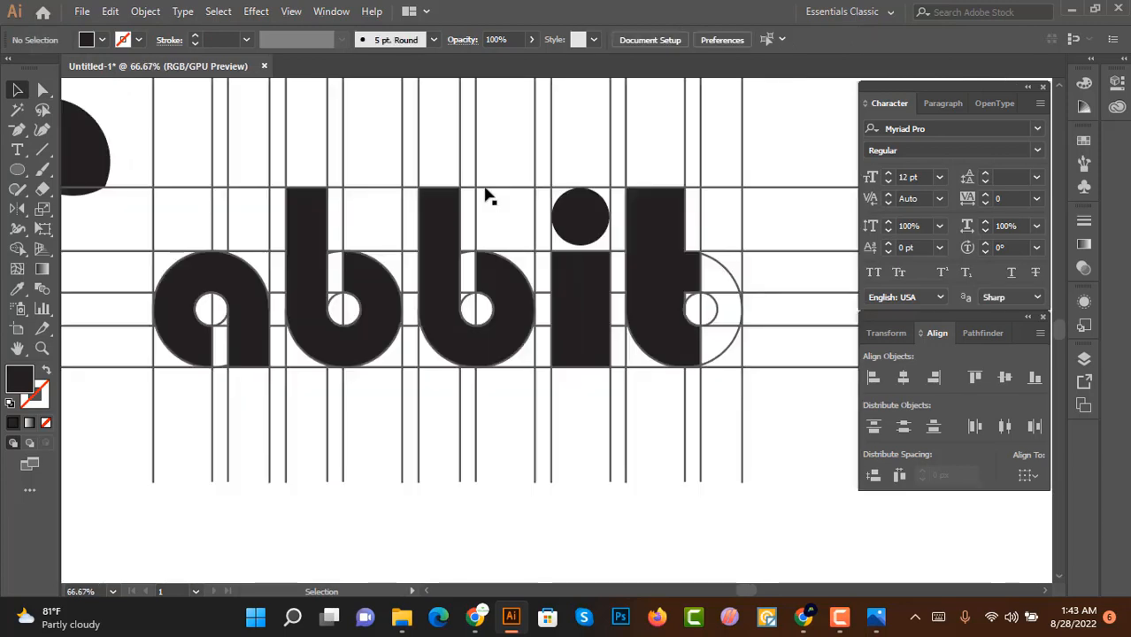
scroll(504, 190, "left", 2)
scroll(519, 191, "up", 1)
scroll(524, 204, "down", 1)
scroll(536, 209, "up", 1)
scroll(536, 212, "down", 2)
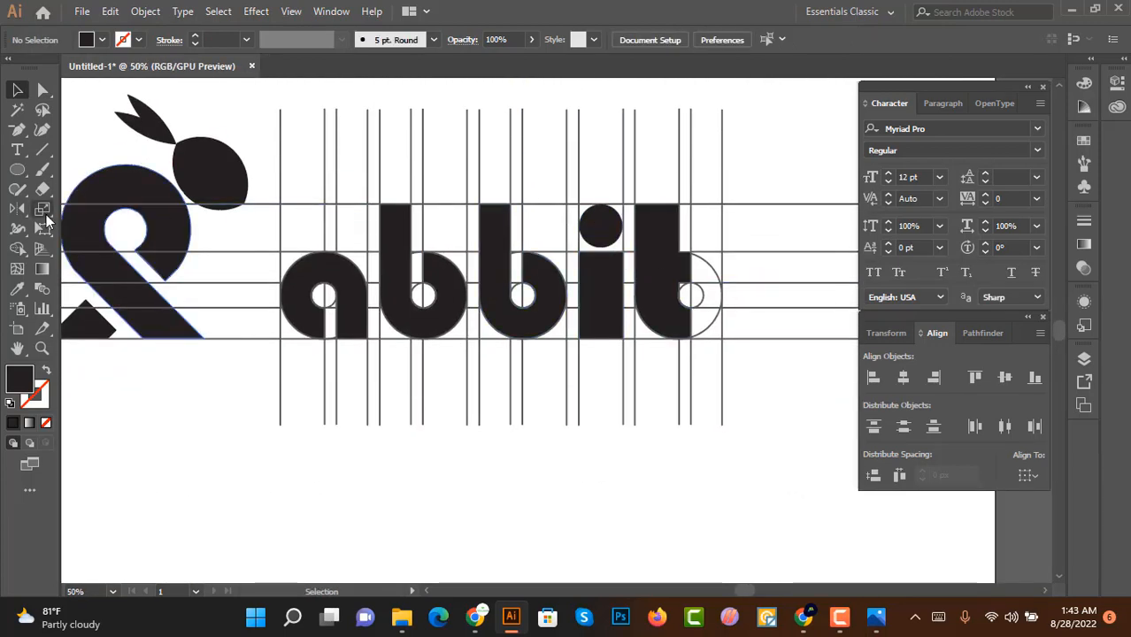
Step: Select all black shapes with the Magic Wand, move them up off the guide grid, and group them
left_click(194, 188)
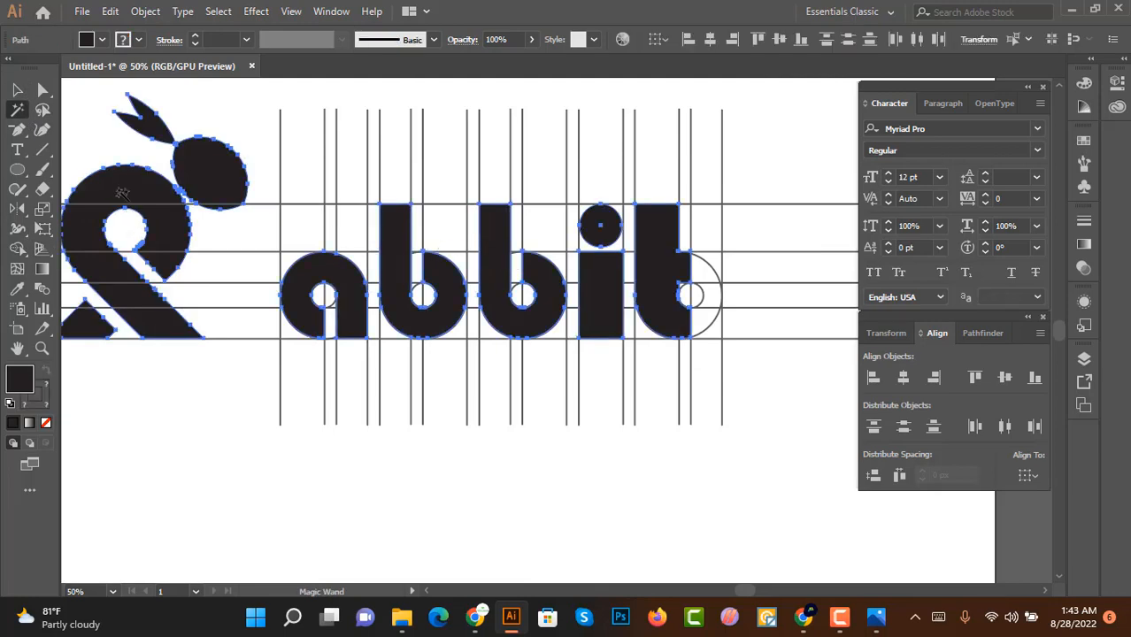
key("v")
key("ctrl+minus")
scroll(491, 354, "up", 2)
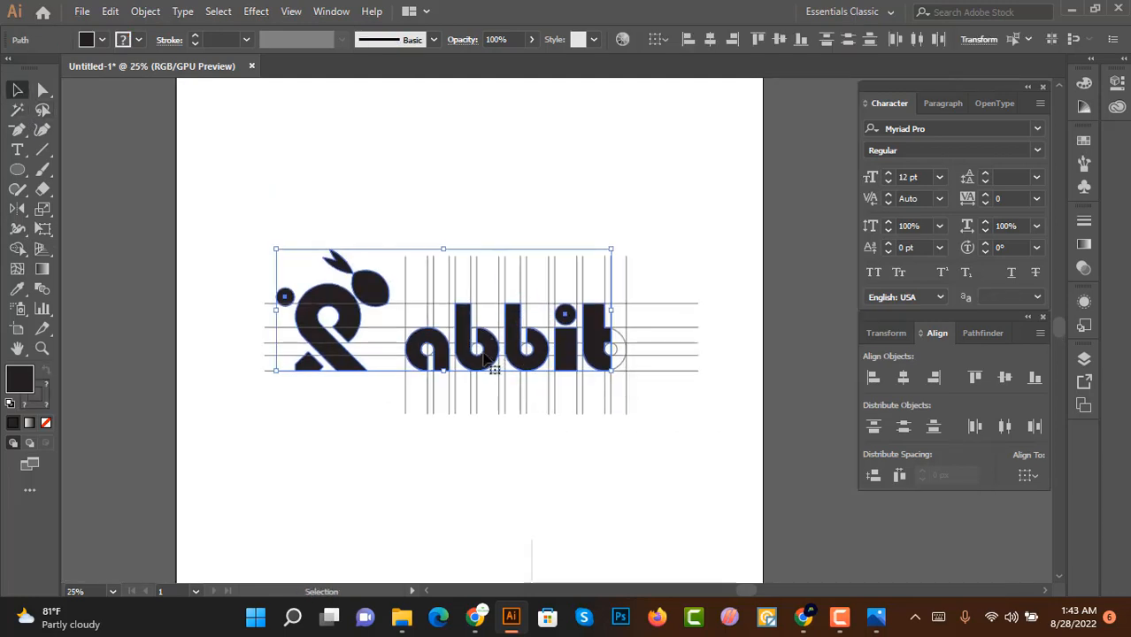
left_click_drag(491, 359, 484, 200)
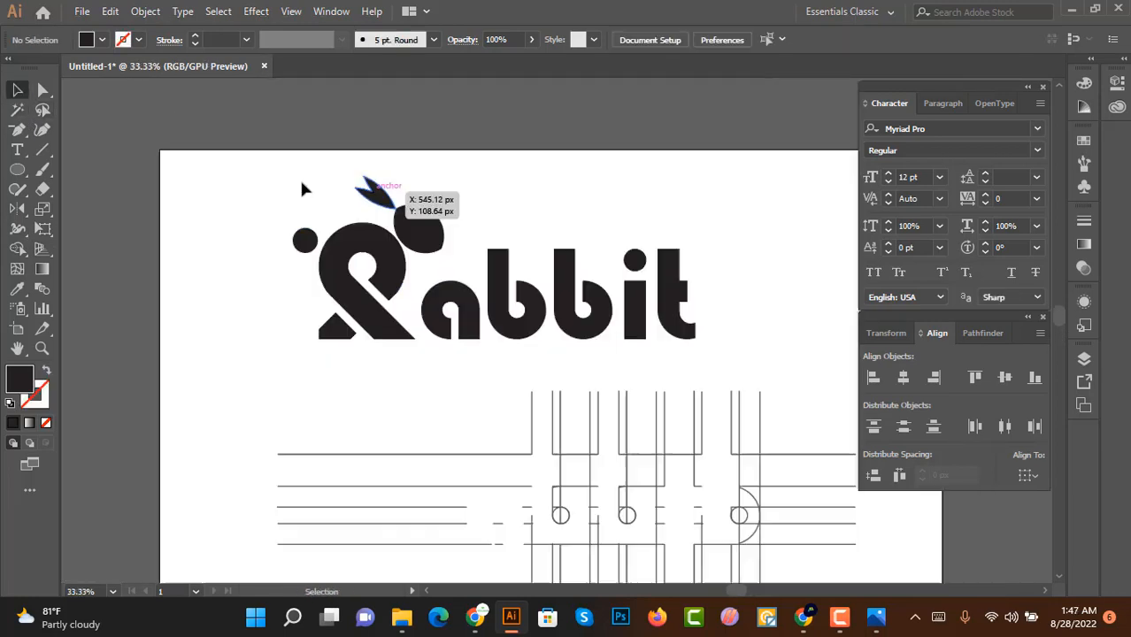
left_click_drag(224, 181, 833, 386)
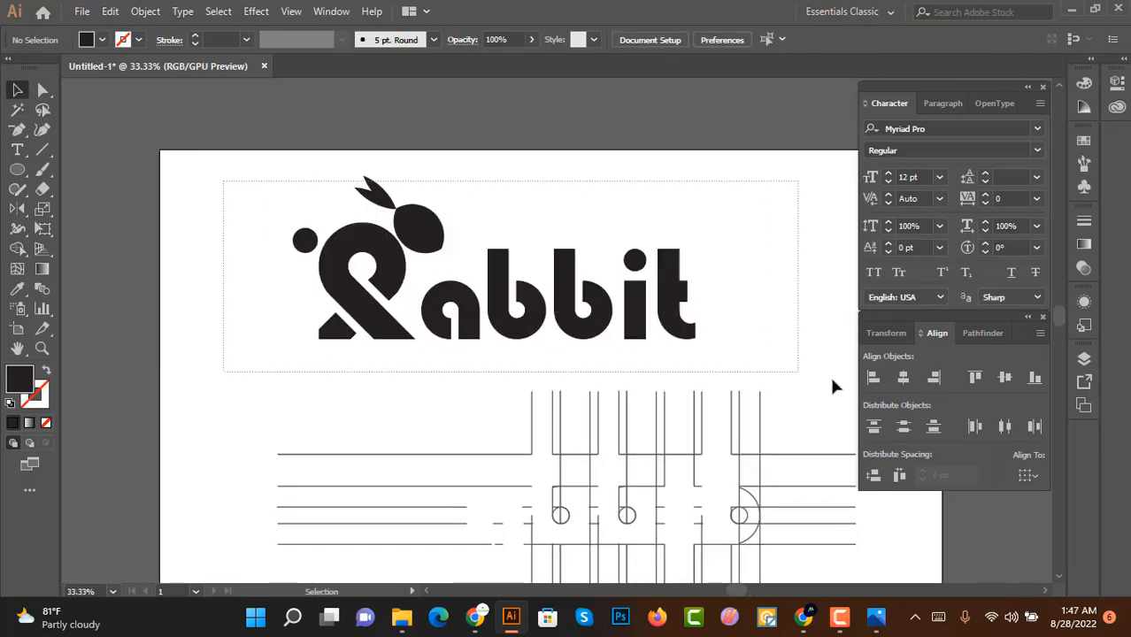
left_click_drag(724, 340, 728, 336)
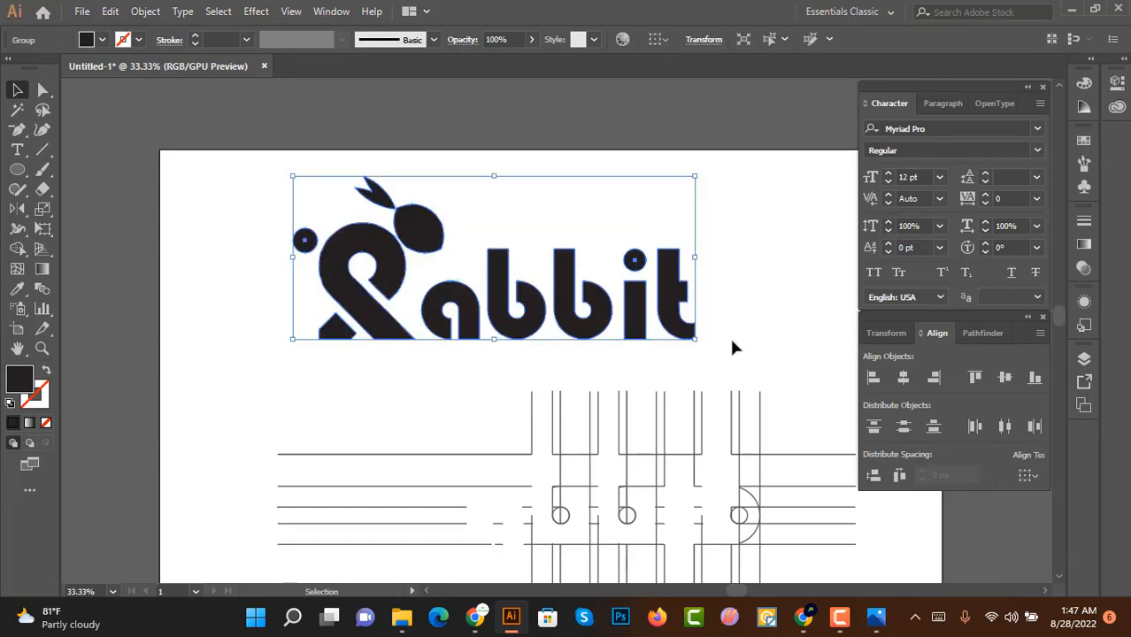
Step: Select the leftover construction guide lines below the logo and delete them
left_click(740, 310)
scroll(717, 314, "down", 1)
key("ctrl+minus")
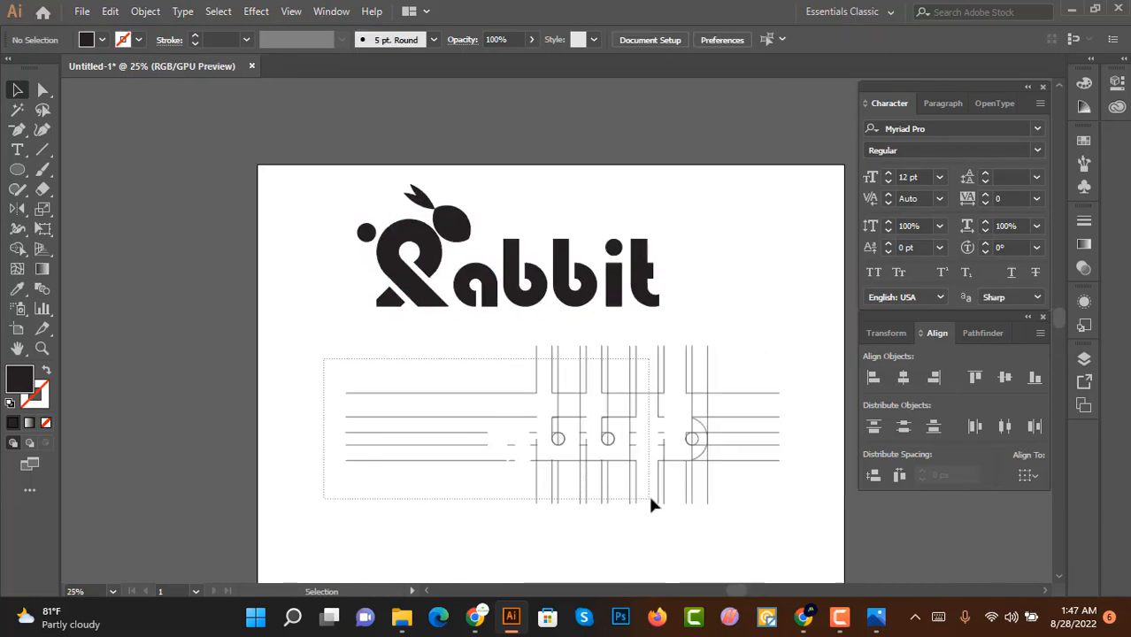
left_click_drag(651, 504, 782, 520)
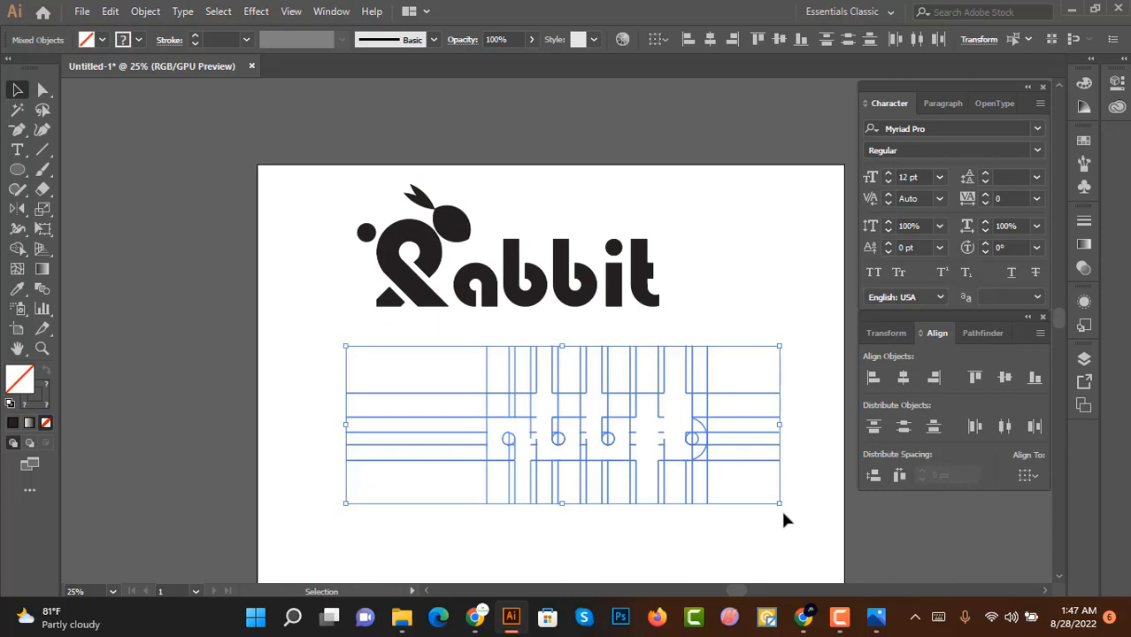
key("Delete")
Step: Center the logo group horizontally and vertically on the artboard
left_click(425, 260)
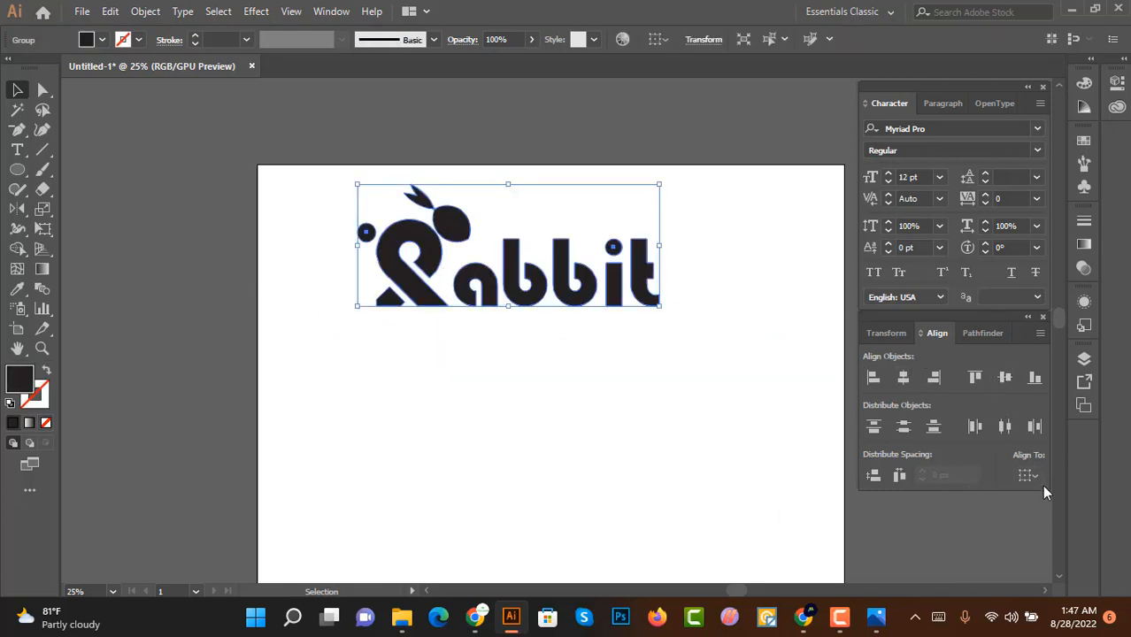
left_click(1026, 476)
left_click(1057, 531)
left_click(903, 379)
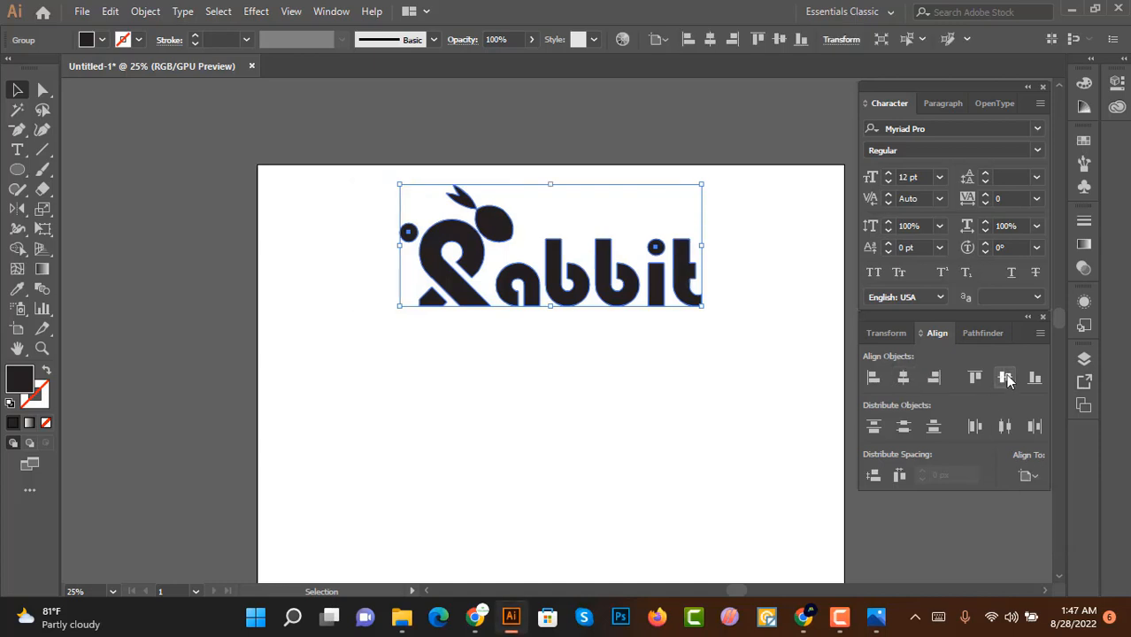
left_click(1004, 378)
left_click(668, 325)
Step: Zoom and pan around to inspect the finished rabbit logo and wordmark
scroll(667, 325, "down", 1, "alt")
scroll(669, 332, "up", 1, "alt")
scroll(673, 352, "up", 1)
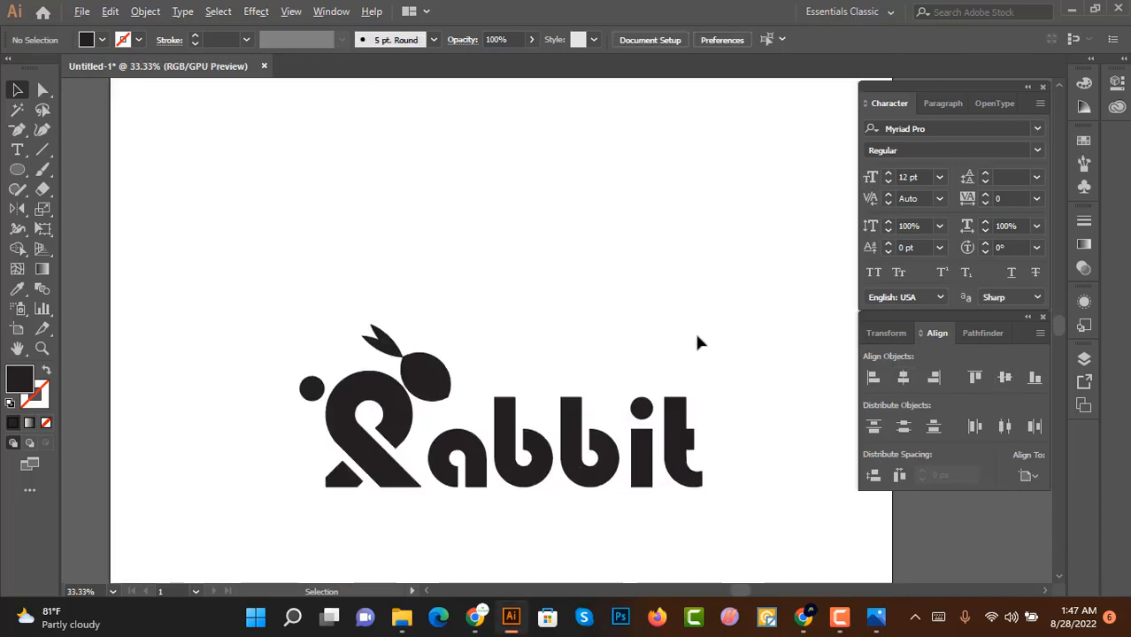
scroll(694, 330, "down", 2)
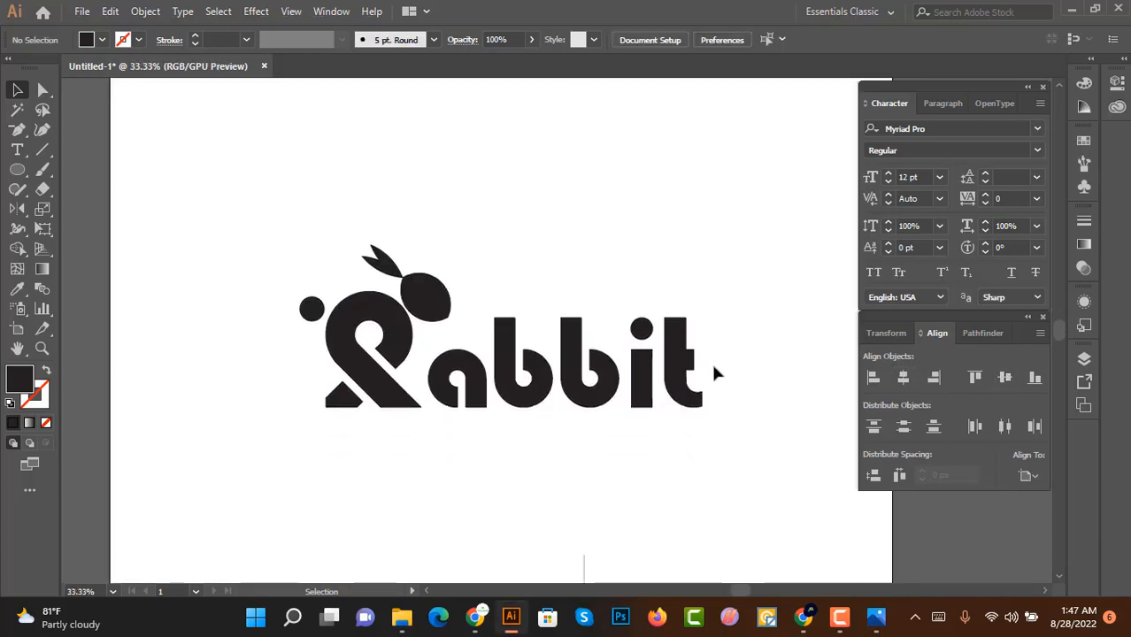
scroll(705, 374, "up", 1)
scroll(705, 374, "down", 1)
scroll(705, 374, "up", 1)
key("space")
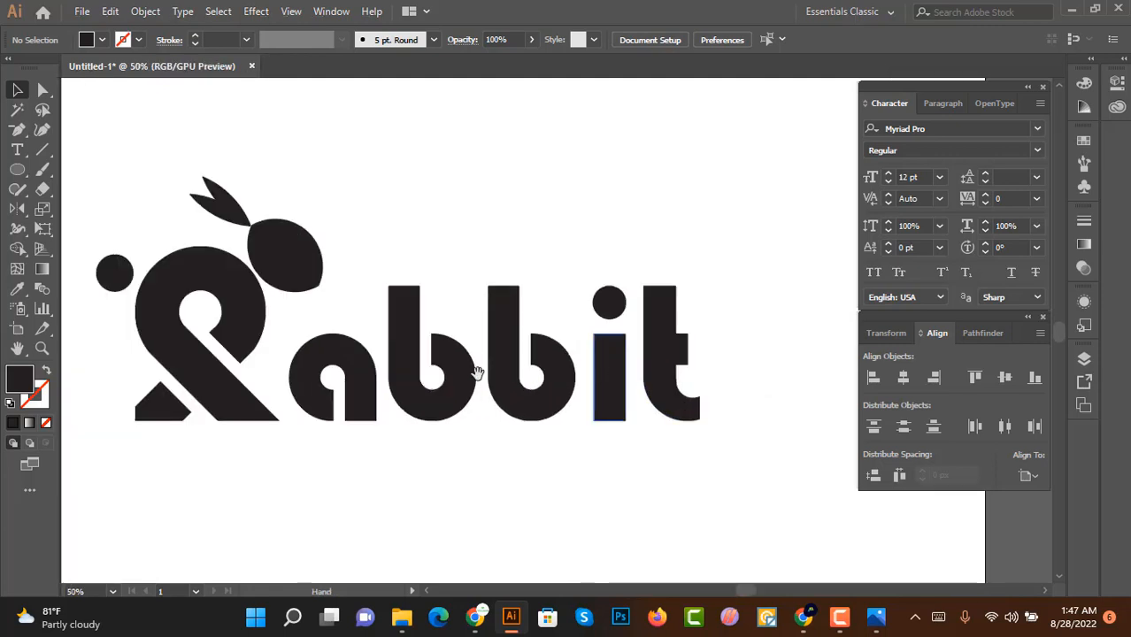
left_click_drag(477, 371, 558, 373)
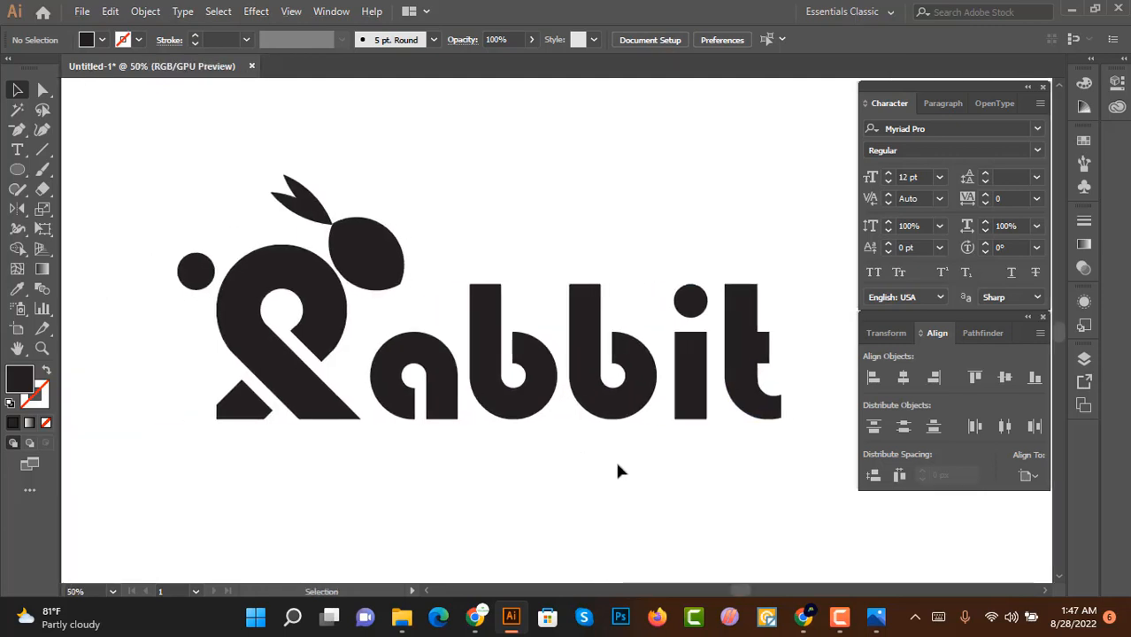